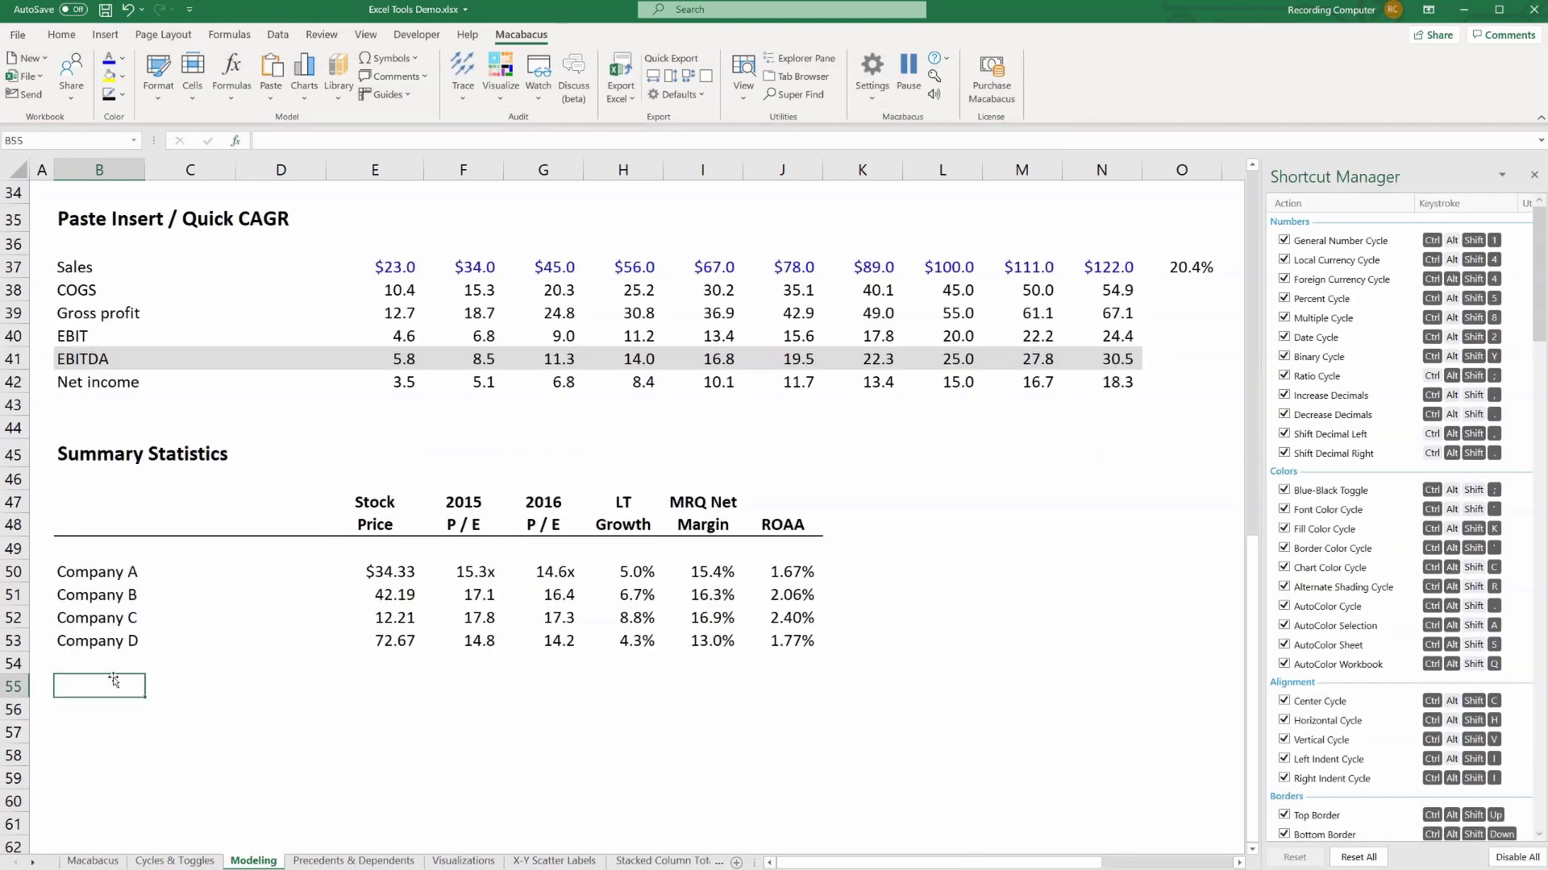
- Select the Company A–D data rows on the Modeling sheet
{"action": "left_click_drag", "start_coordinate": [97, 571], "coordinate": [790, 641]}
- Insert Summary Statistics rows (Max, Min, Median, Mean) below the company table
{"action": "left_click", "coordinate": [231, 72]}
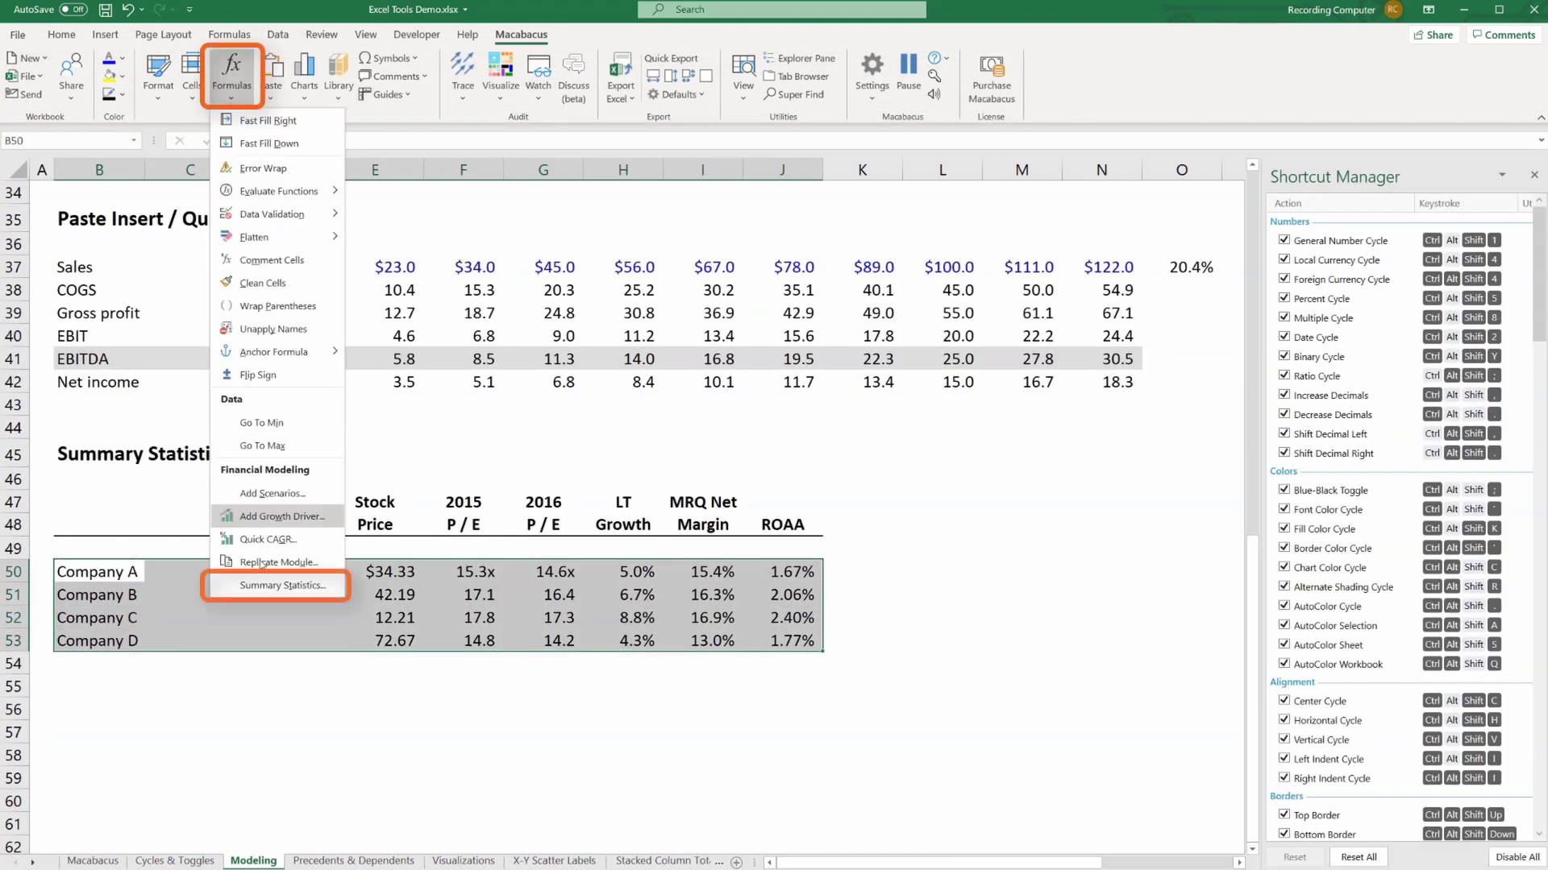
{"action": "left_click", "coordinate": [278, 586]}
{"action": "left_click", "coordinate": [661, 493]}
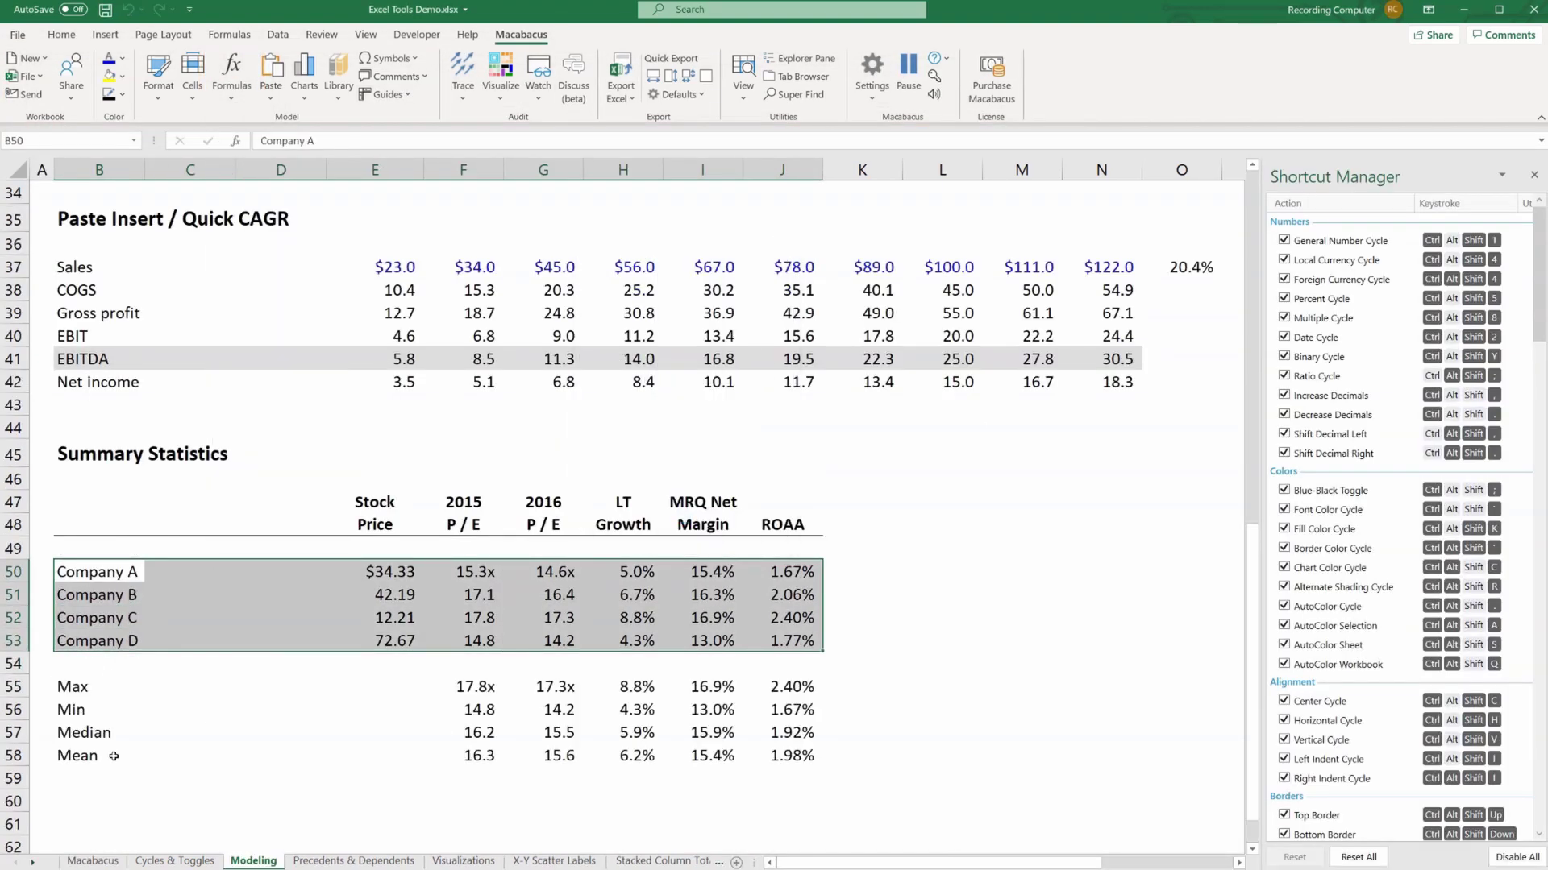
- Move through the new statistics rows to check the =MIN(I50:I53) formula in I56
{"action": "left_click", "coordinate": [113, 756]}
{"action": "key", "text": "ctrl+Right"}
{"action": "key", "text": "Up"}
{"action": "key", "text": "Up"}
{"action": "key", "text": "Up"}
{"action": "key", "text": "Down"}
{"action": "key", "text": "Right"}
{"action": "key", "text": "Right"}
{"action": "key", "text": "Right"}
{"action": "key", "text": "F2"}
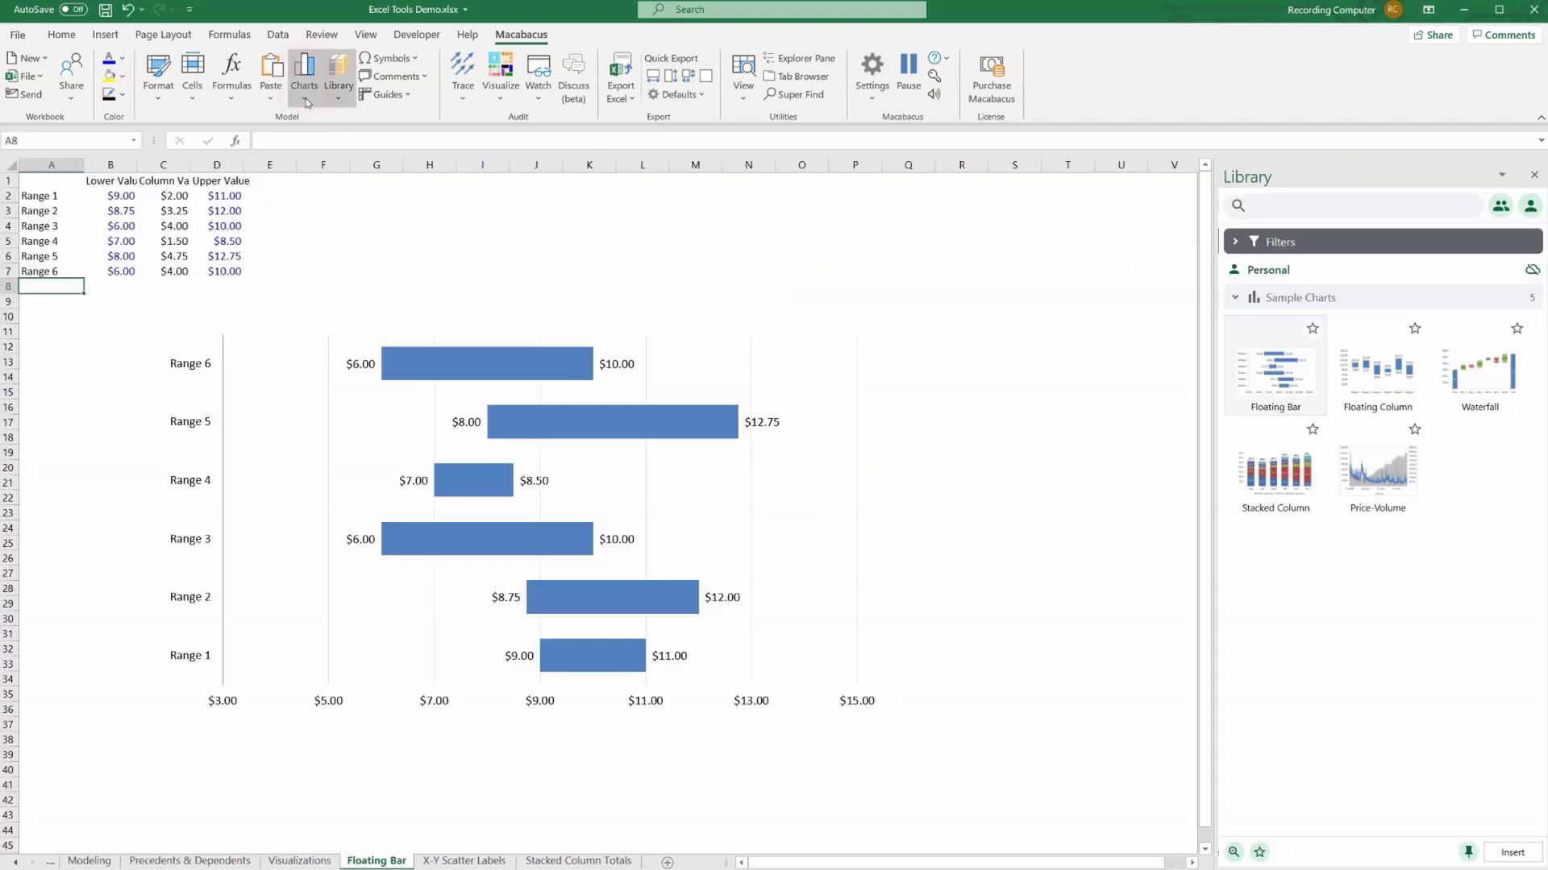
- Generate a Football Field quick chart from the company ranges
{"action": "left_click", "coordinate": [304, 77]}
{"action": "mouse_move", "coordinate": [346, 162]}
{"action": "left_click", "coordinate": [492, 197]}
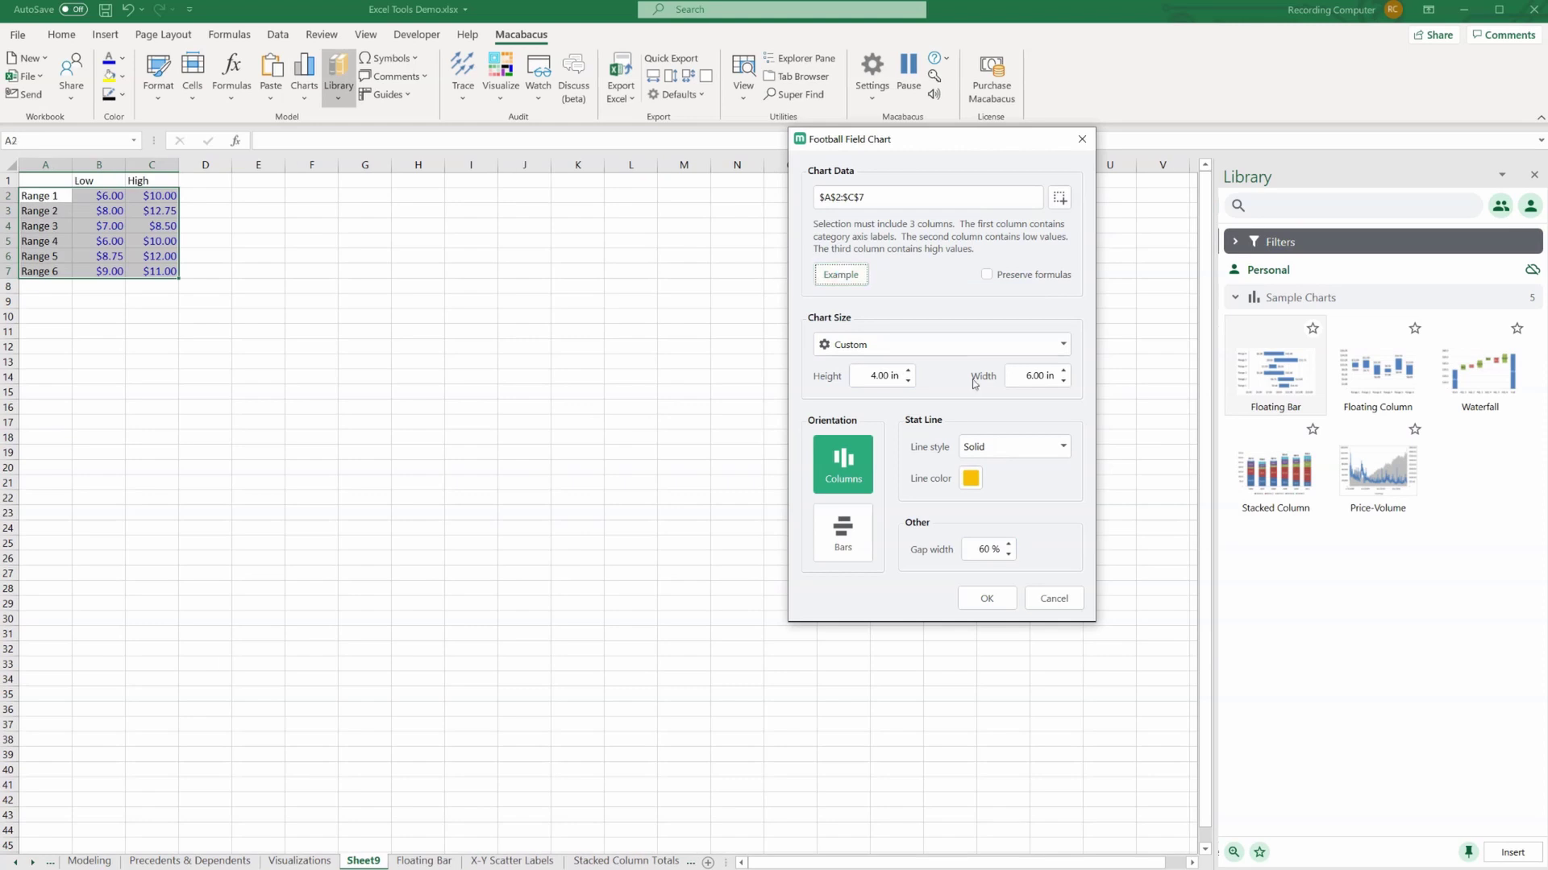
{"action": "left_click", "coordinate": [987, 598]}
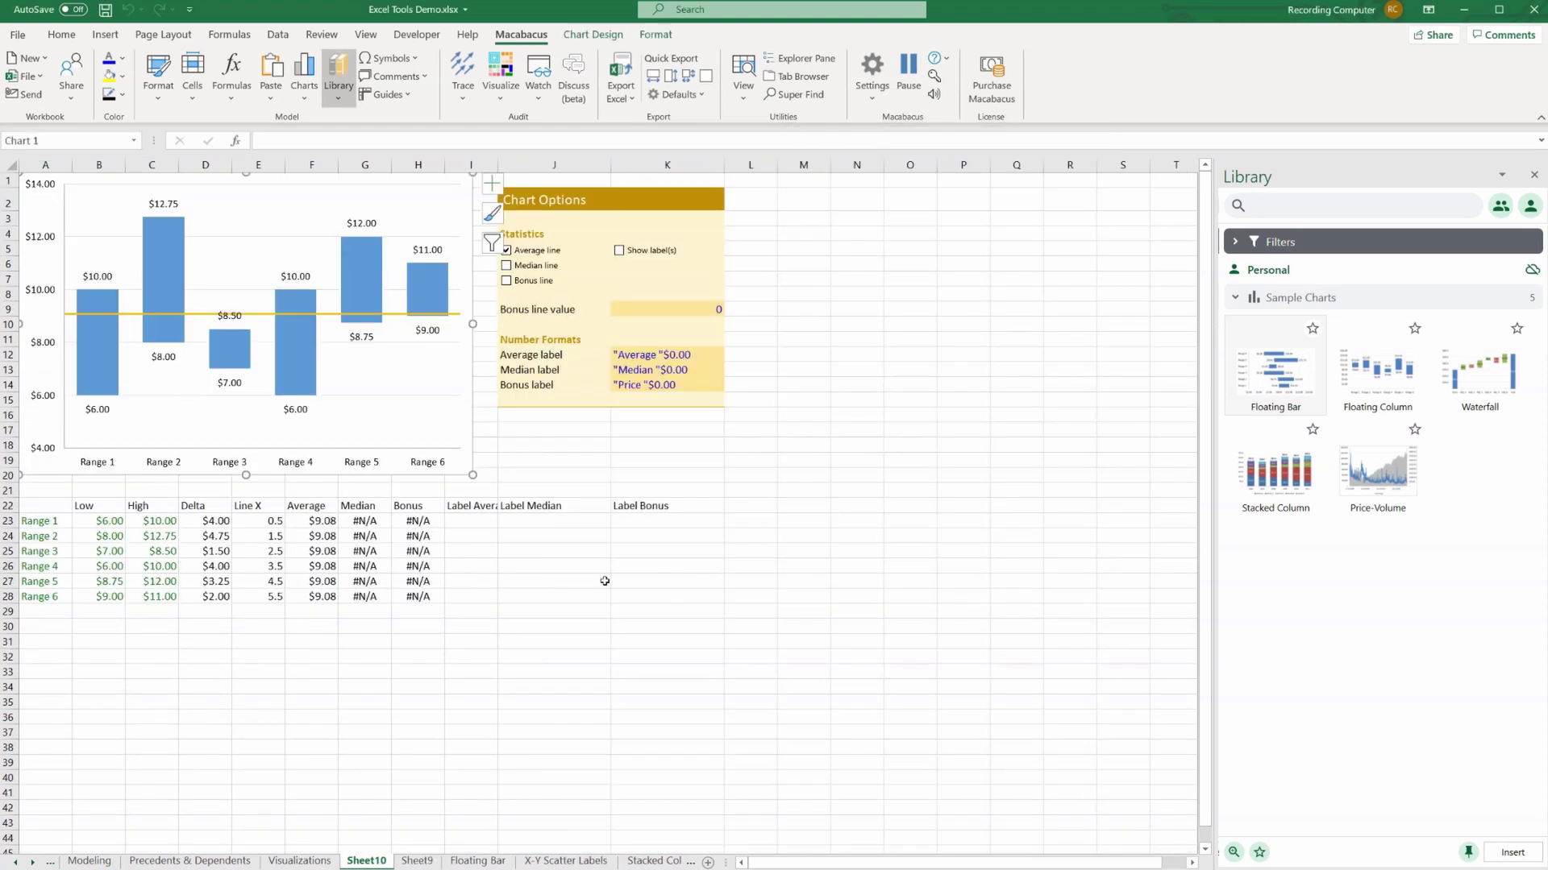
- Replace the chart's average line with median and bonus lines, and show their labels
{"action": "left_click", "coordinate": [618, 251]}
{"action": "left_click", "coordinate": [528, 266]}
{"action": "left_click", "coordinate": [511, 252]}
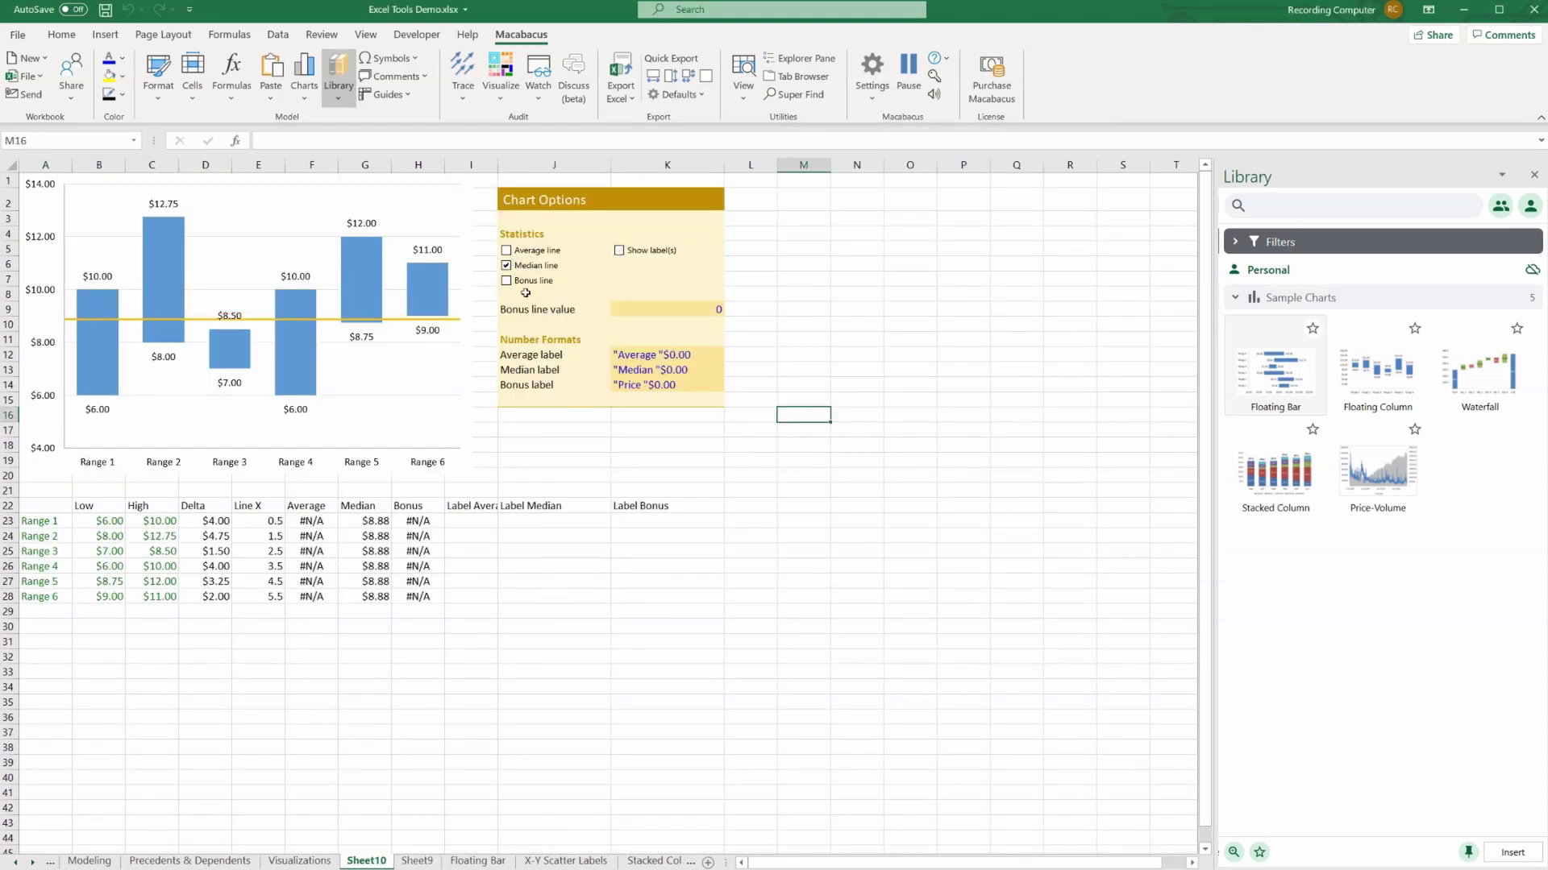
{"action": "left_click", "coordinate": [506, 280]}
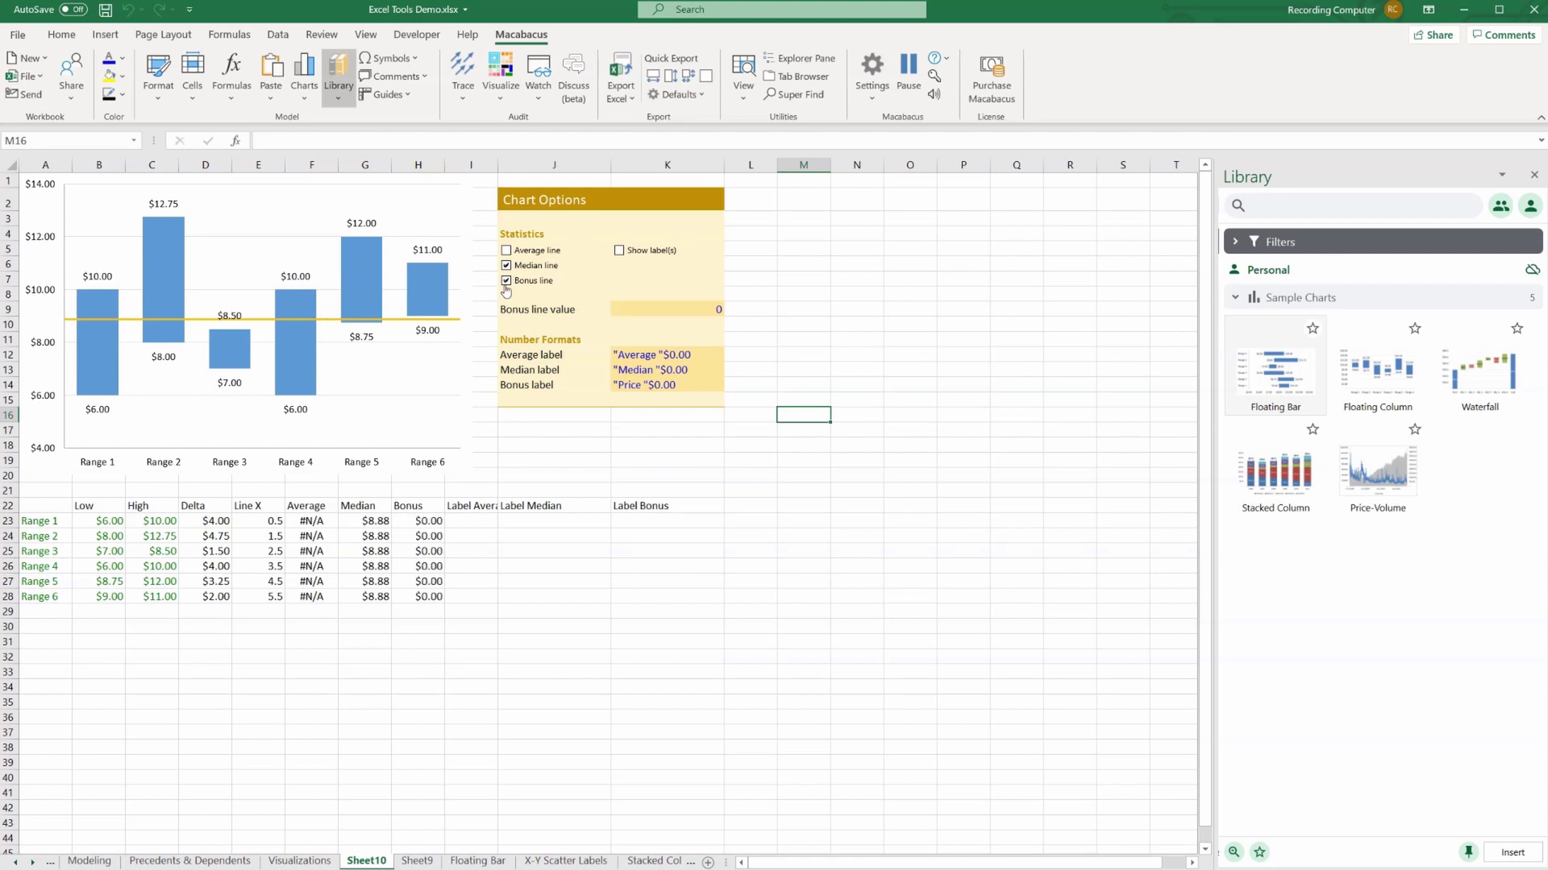
{"action": "left_click", "coordinate": [618, 250]}
{"action": "left_click", "coordinate": [659, 314]}
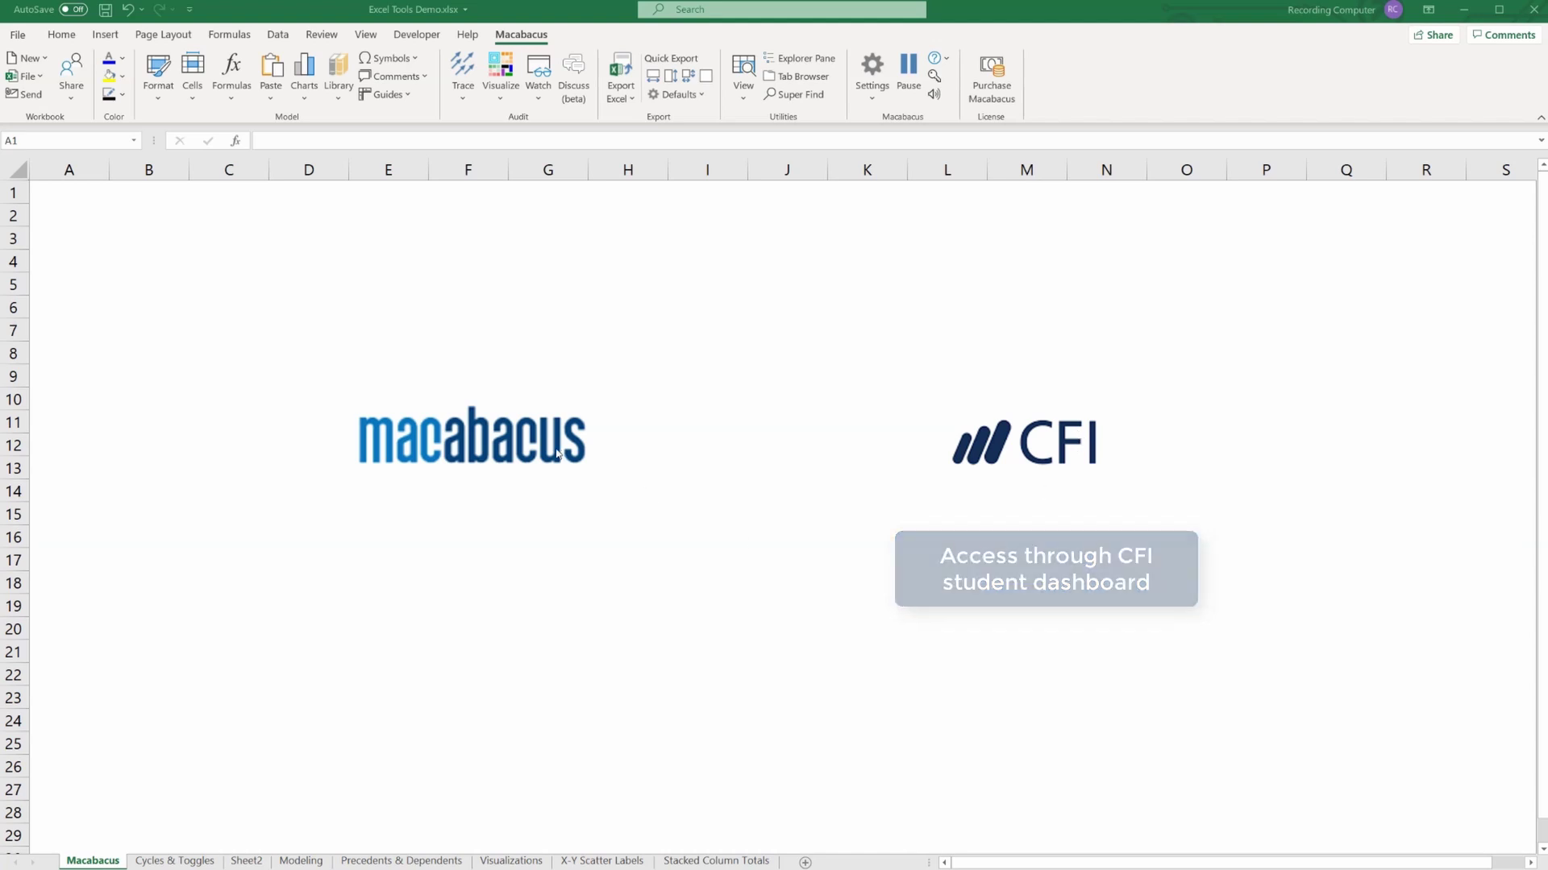
- Open Excel's File backstage from the Macabacus title sheet
{"action": "left_click", "coordinate": [17, 35]}
- Enable the Macabacus COM Add-in from Excel Options' COM Add-ins list
{"action": "left_click", "coordinate": [17, 34]}
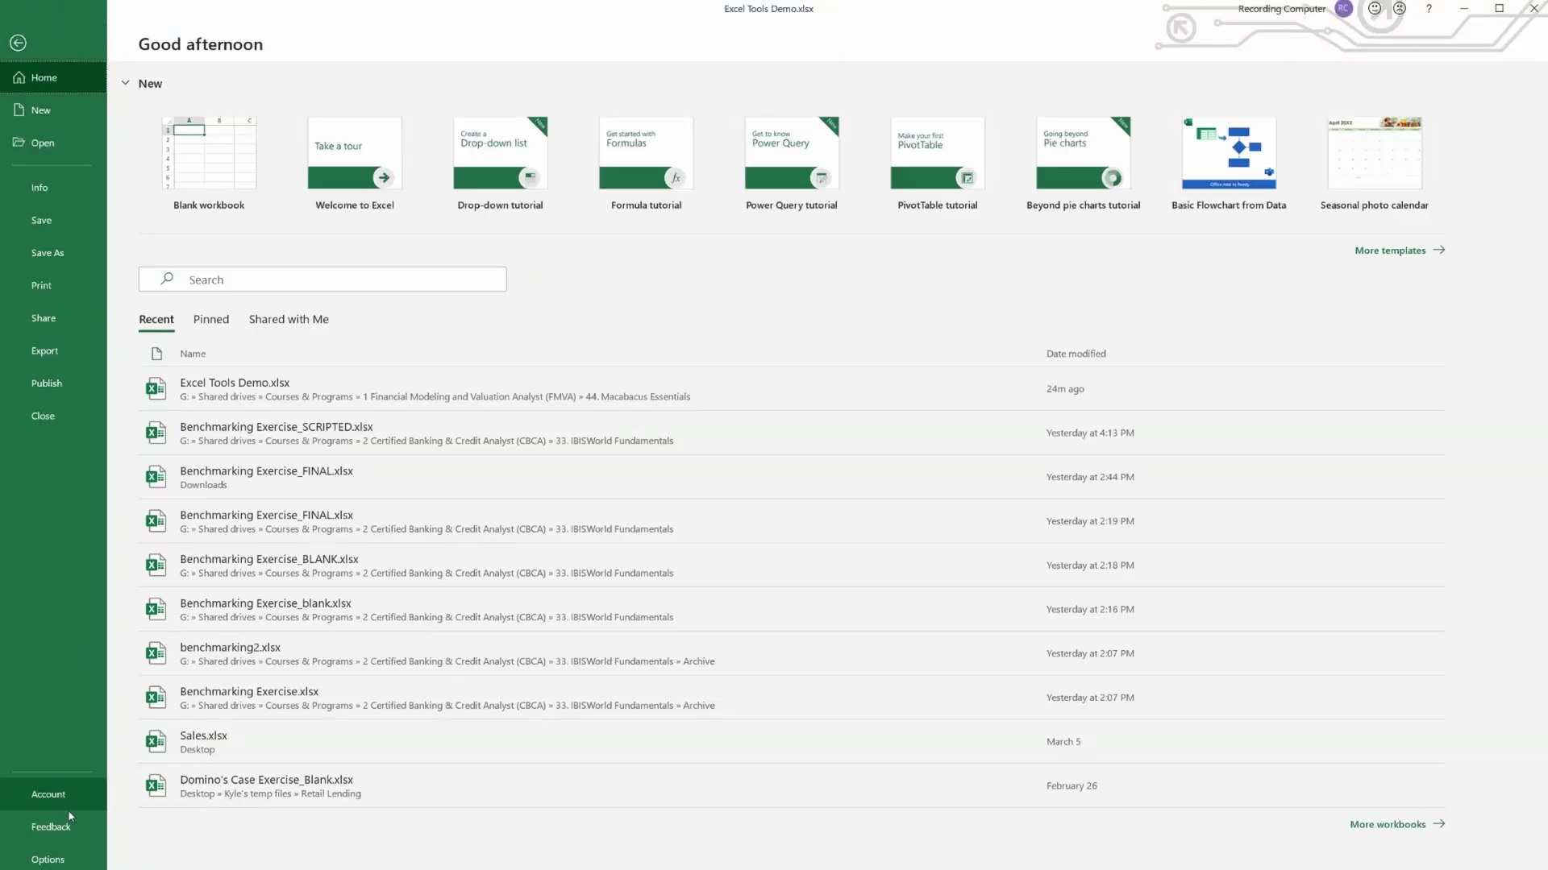
{"action": "left_click", "coordinate": [32, 856]}
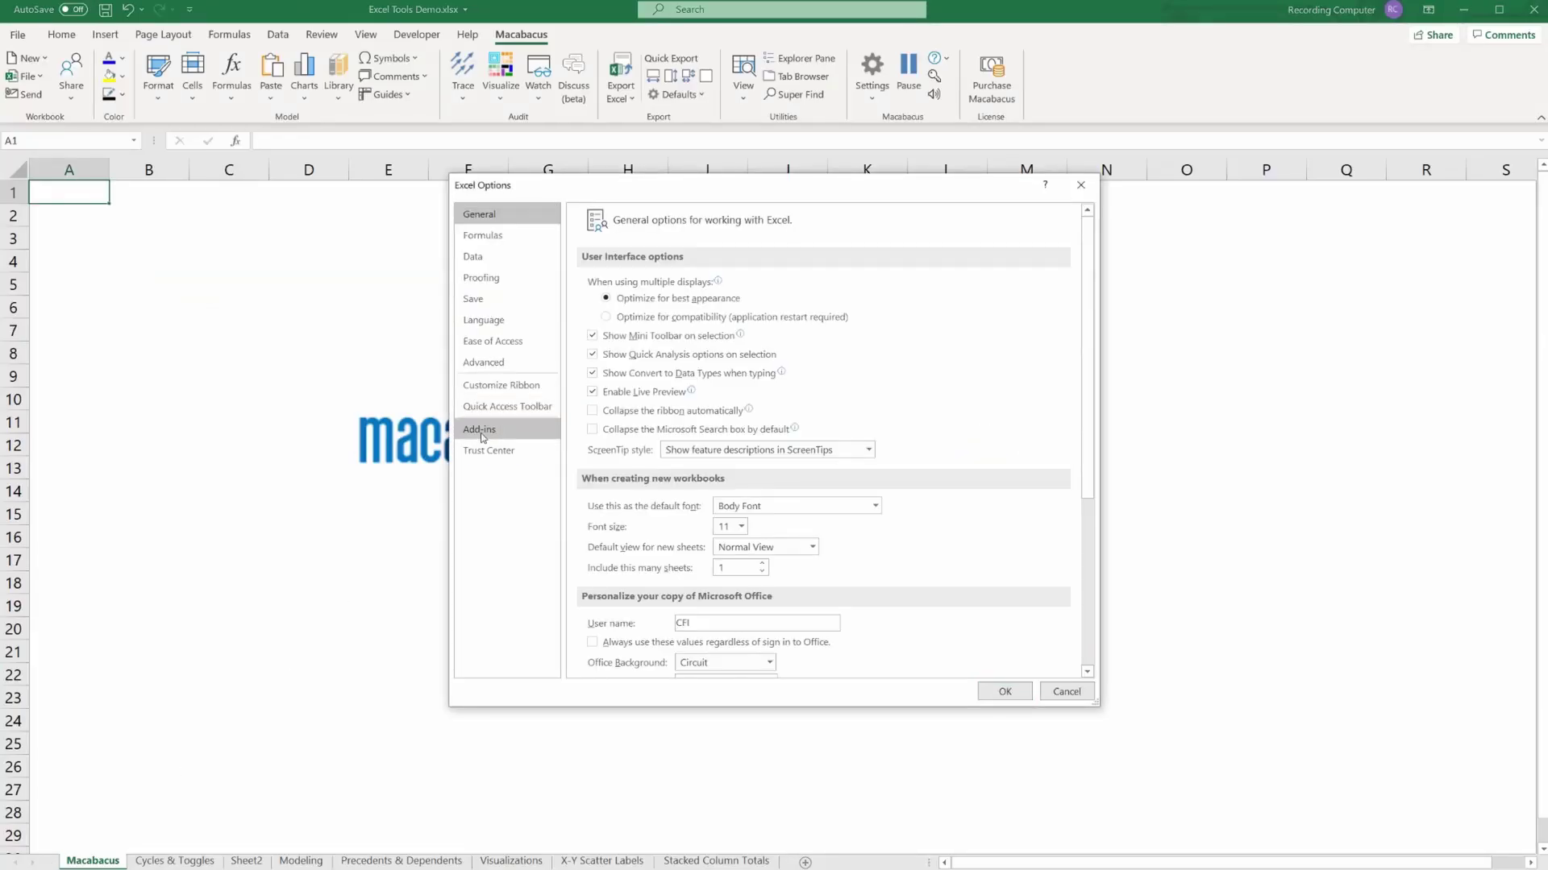
{"action": "left_click", "coordinate": [483, 429]}
{"action": "left_click", "coordinate": [693, 659]}
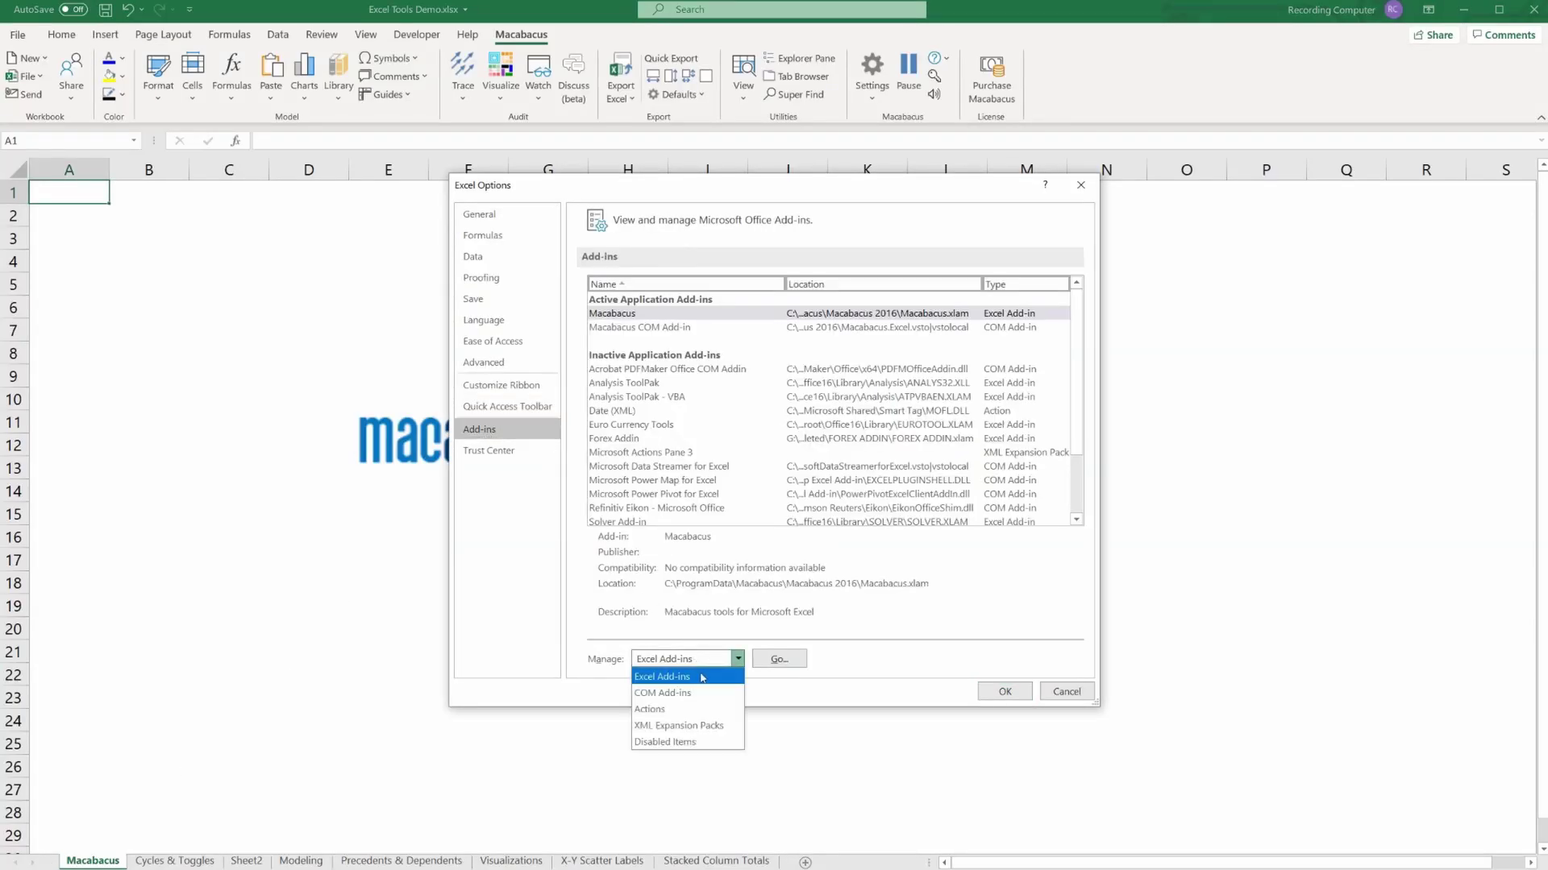
{"action": "left_click", "coordinate": [696, 695]}
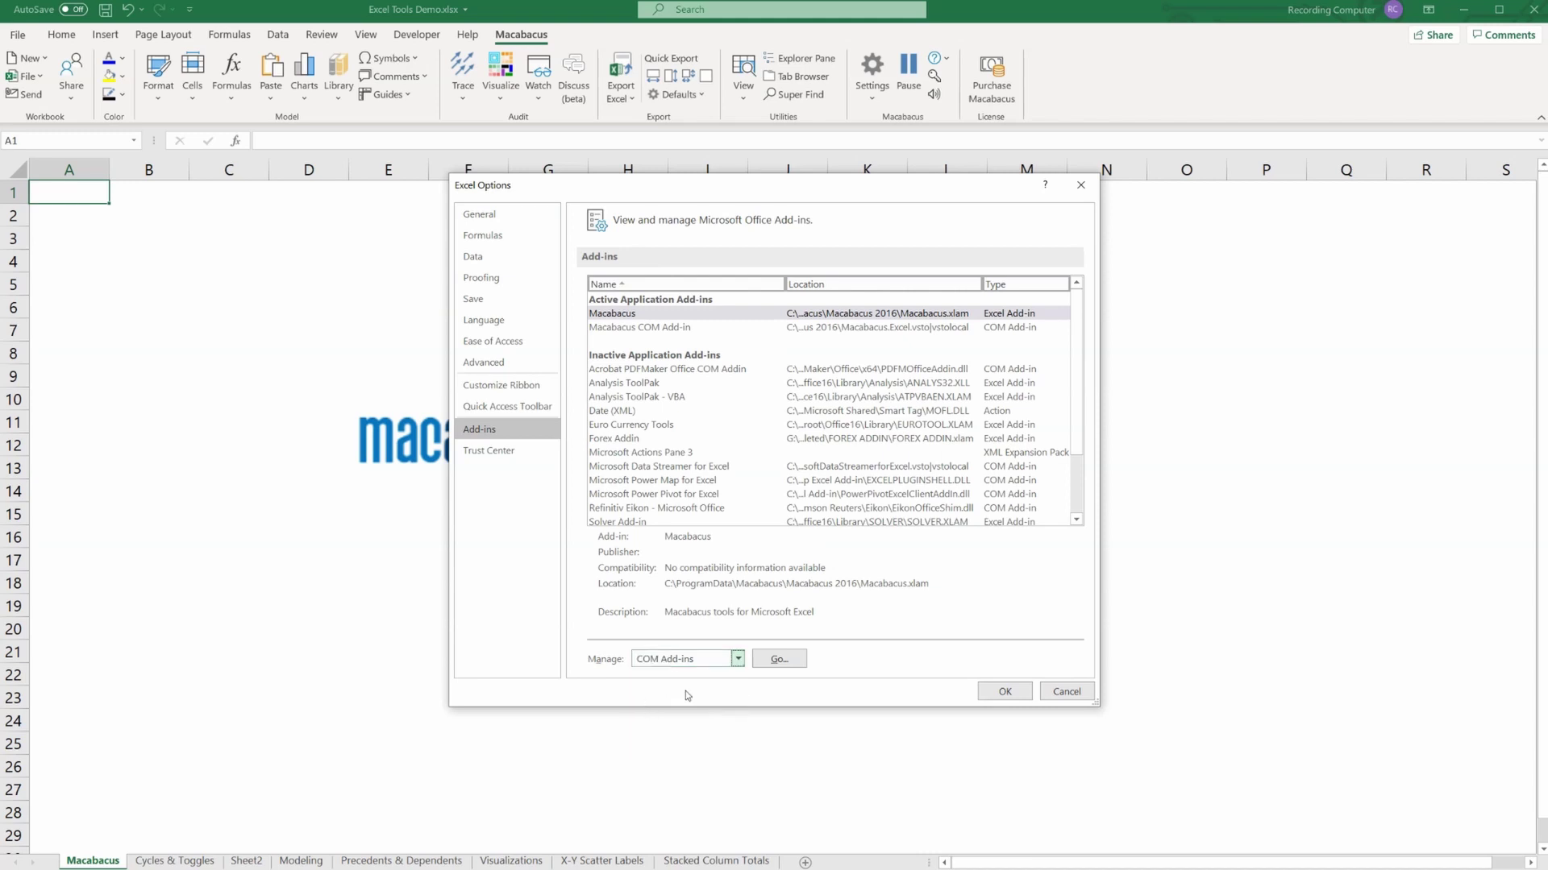
{"action": "left_click", "coordinate": [779, 659]}
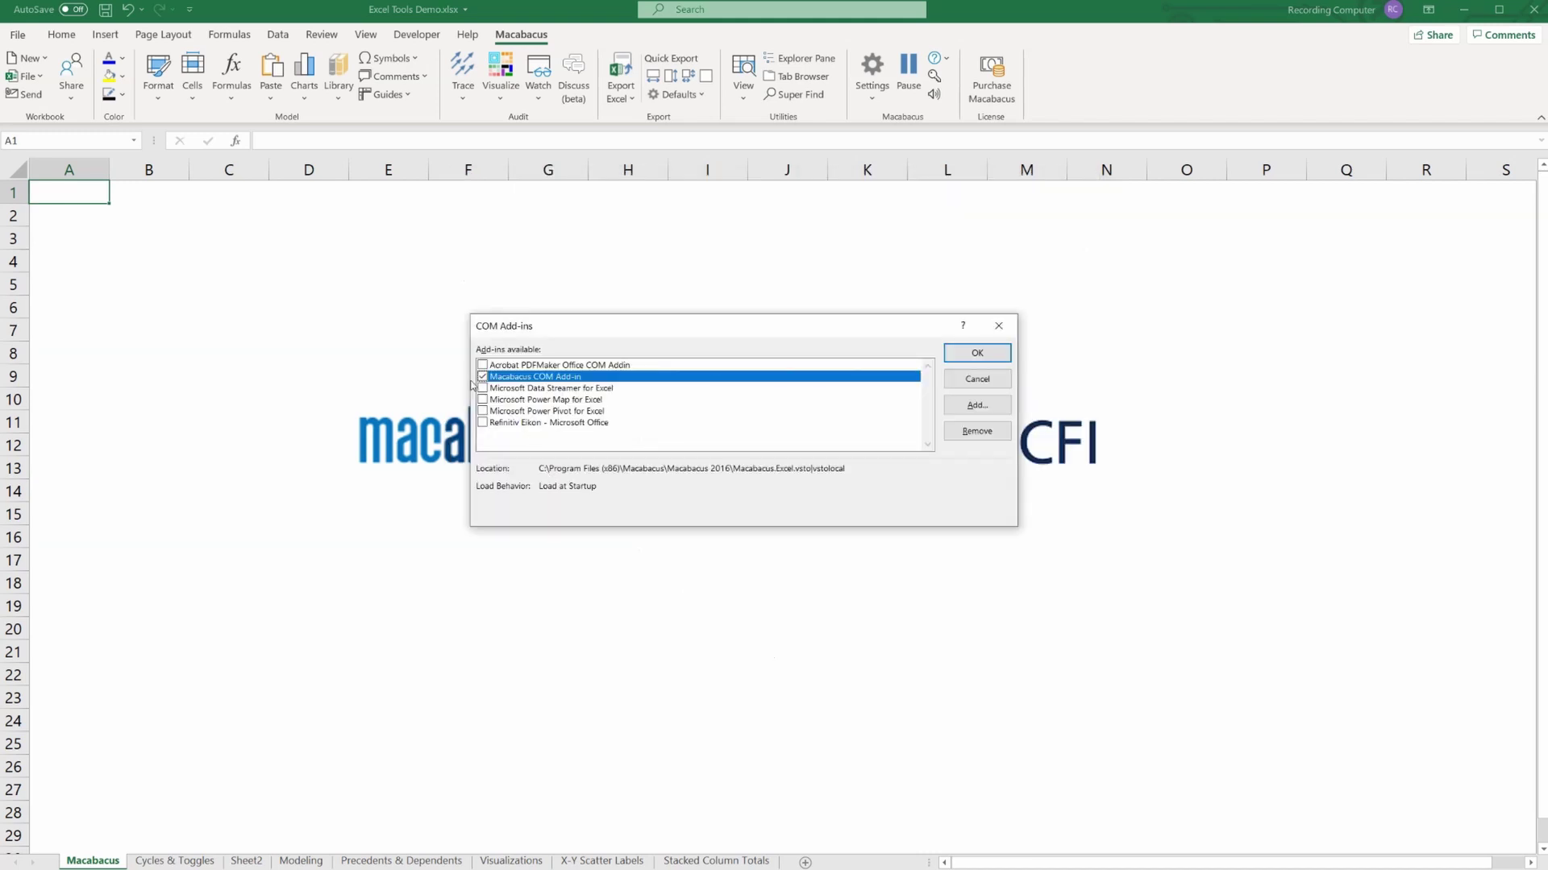
{"action": "left_click", "coordinate": [482, 377]}
{"action": "left_click", "coordinate": [991, 354]}
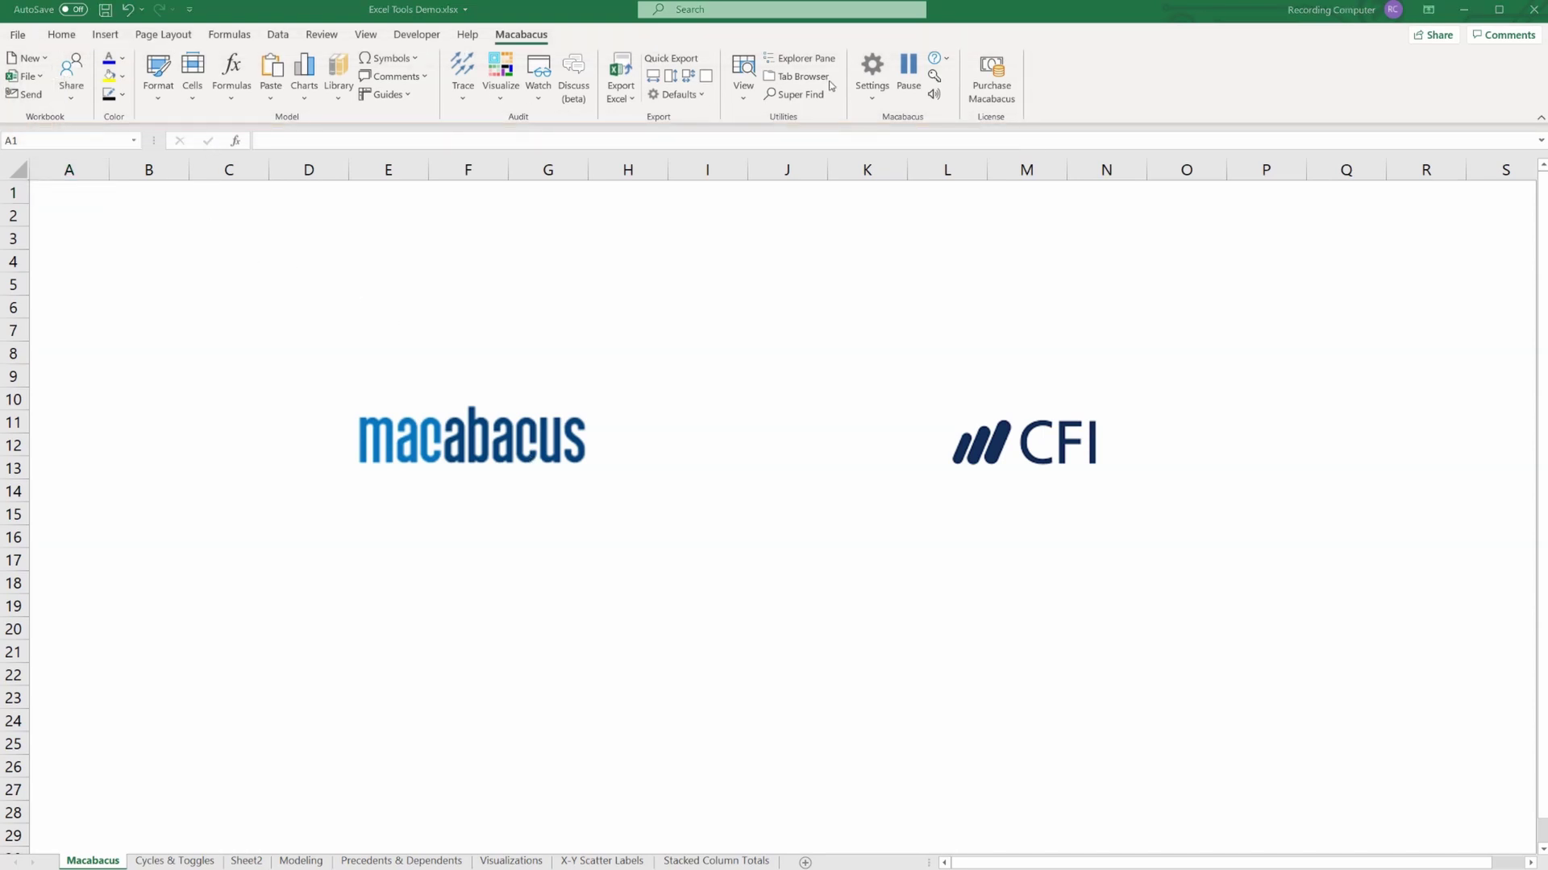
- Open the Settings menu on the Macabacus ribbon
{"action": "left_click", "coordinate": [872, 102]}
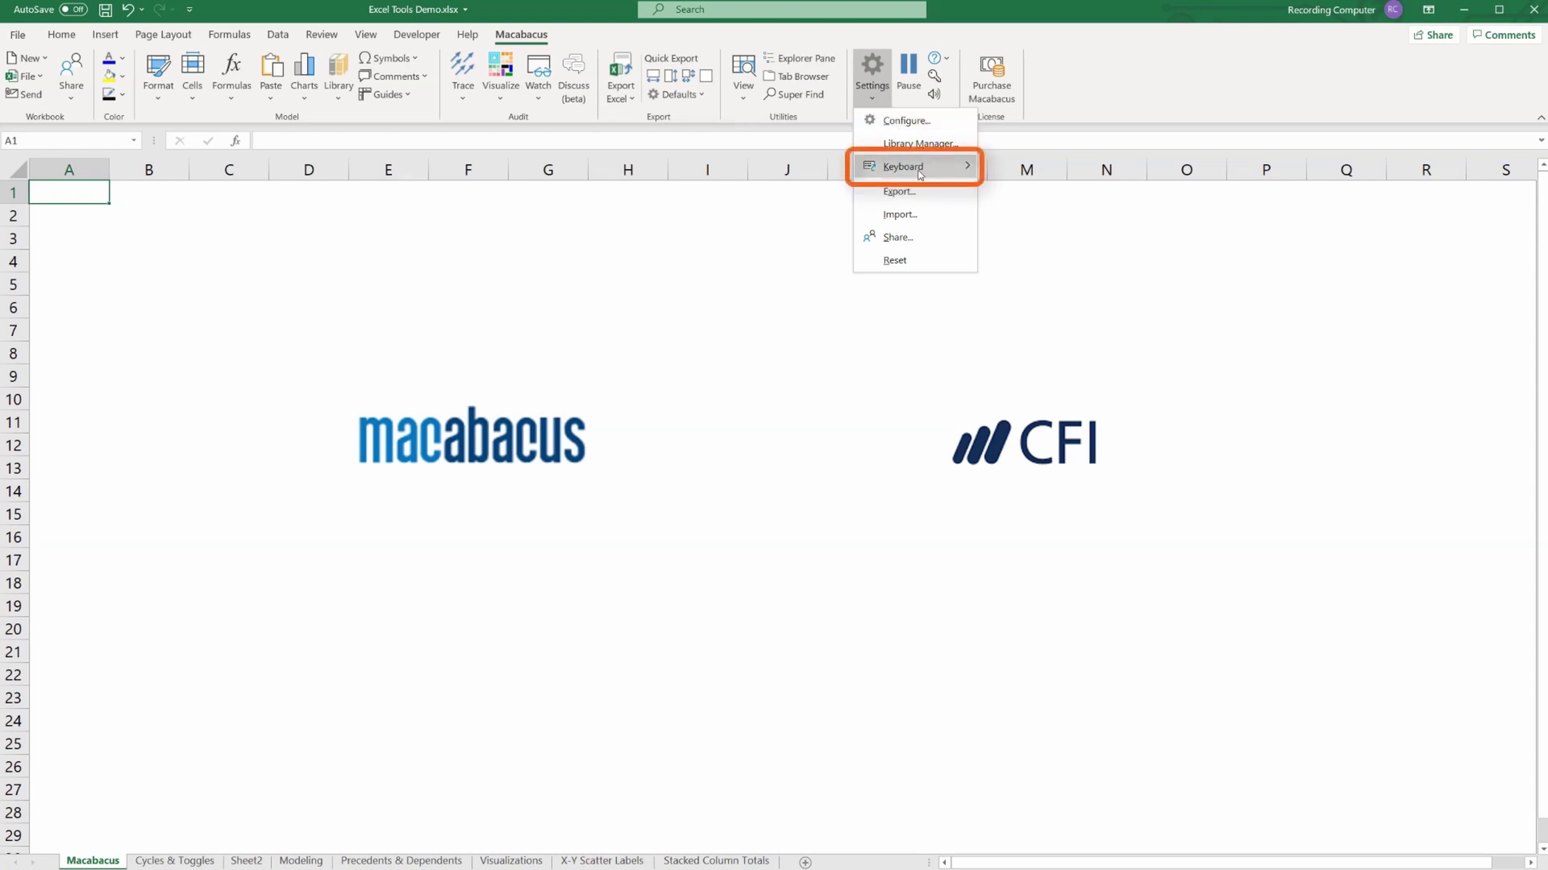
- Open Keyboard > Shortcut Manager, browse its shortcuts, and move to the Cycles & Toggles sheet
{"action": "mouse_move", "coordinate": [919, 174]}
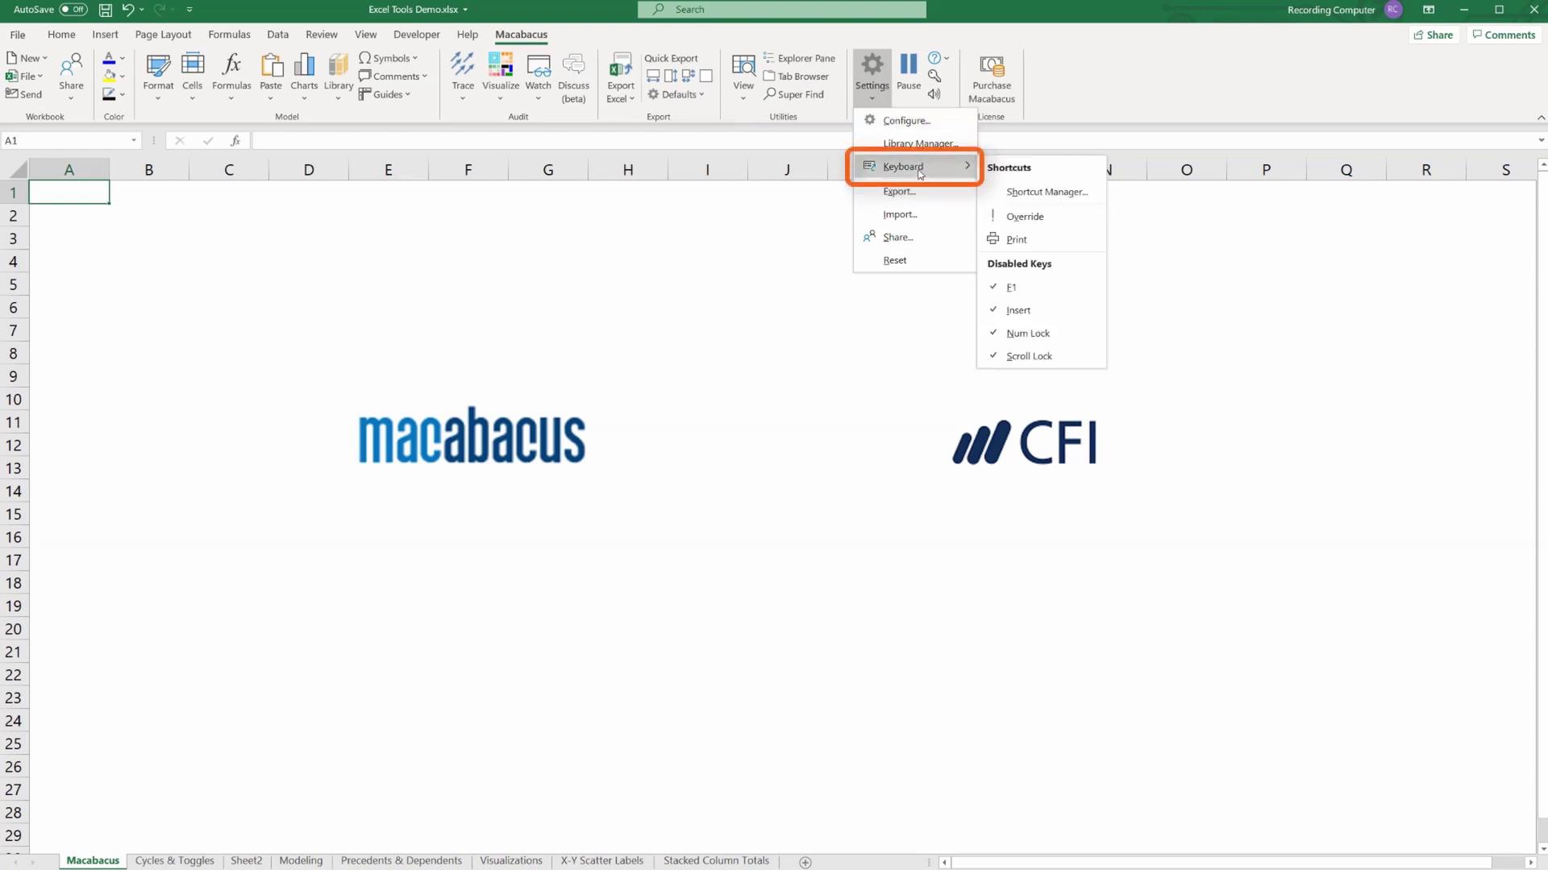
{"action": "left_click", "coordinate": [1072, 193]}
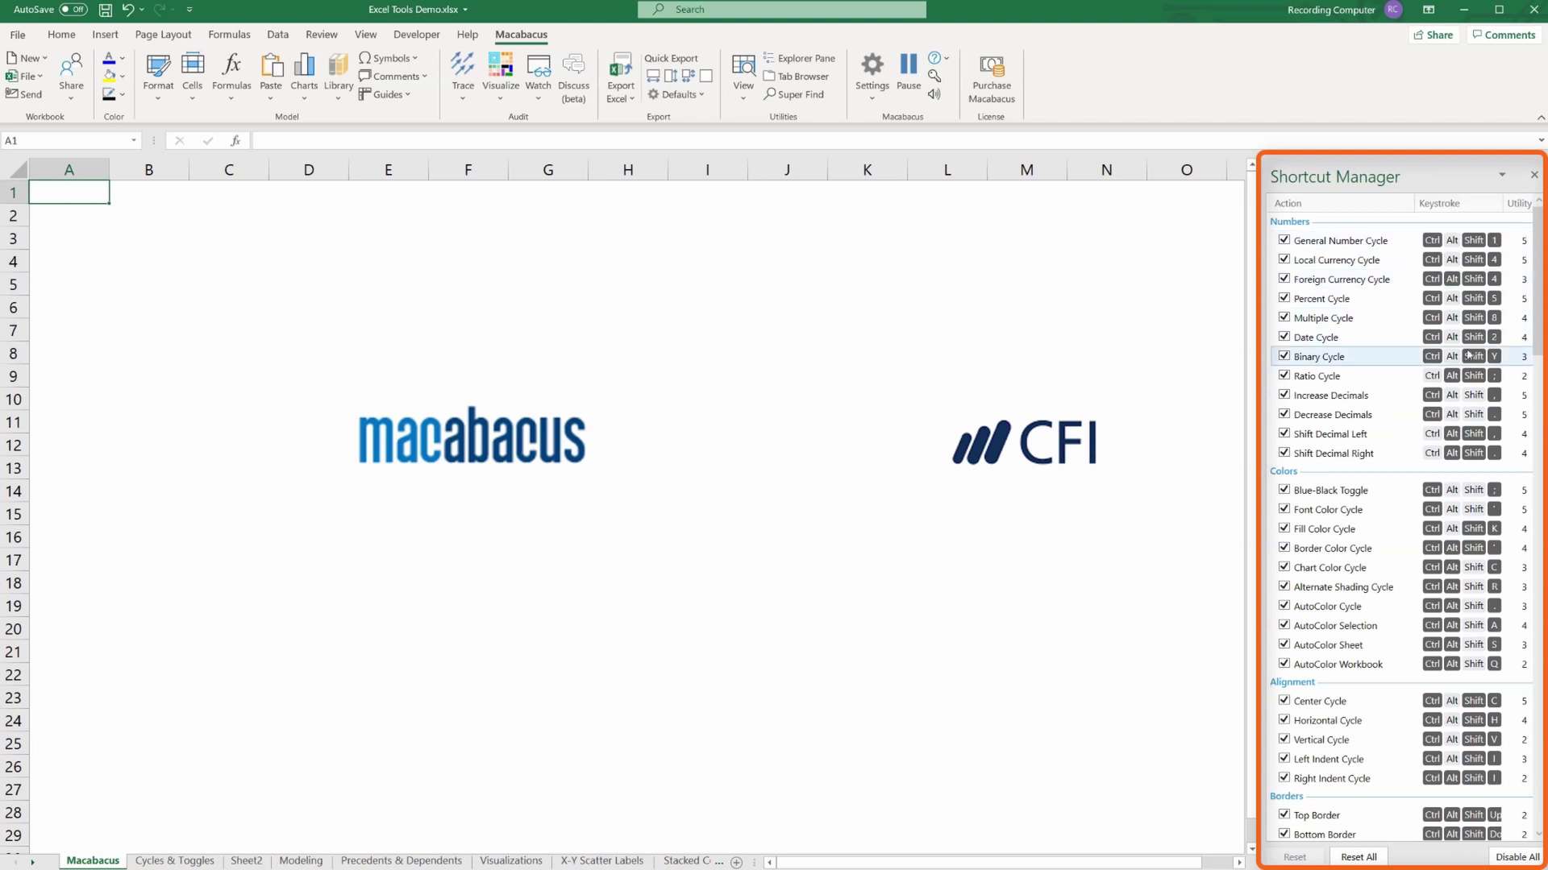
{"action": "scroll", "coordinate": [1429, 691], "scroll_direction": "down", "scroll_amount": 10}
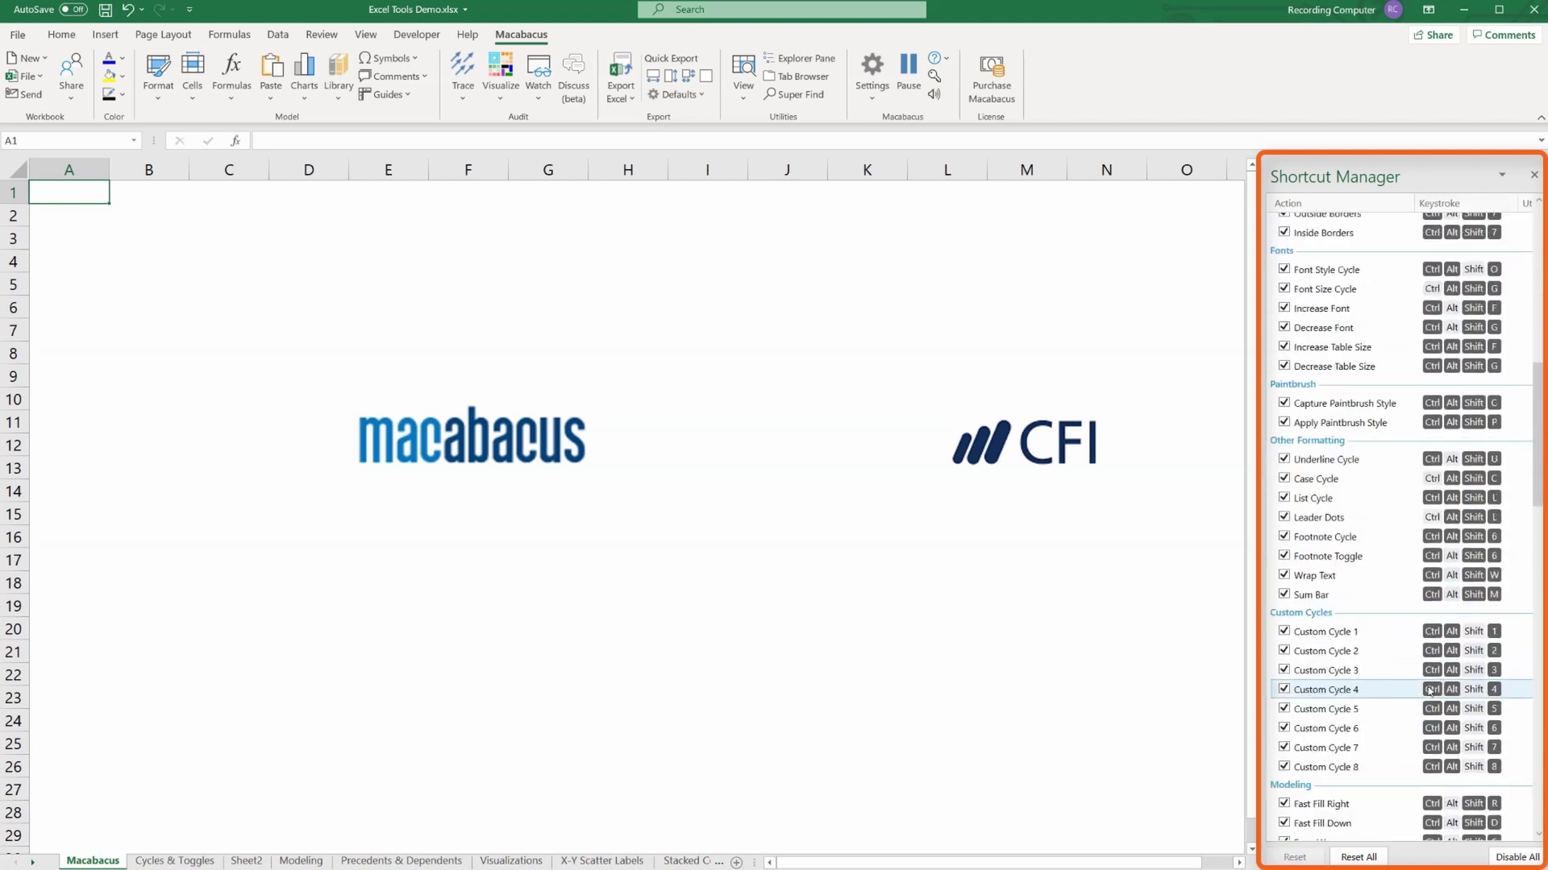
{"action": "scroll", "coordinate": [1429, 691], "scroll_direction": "up", "scroll_amount": 12}
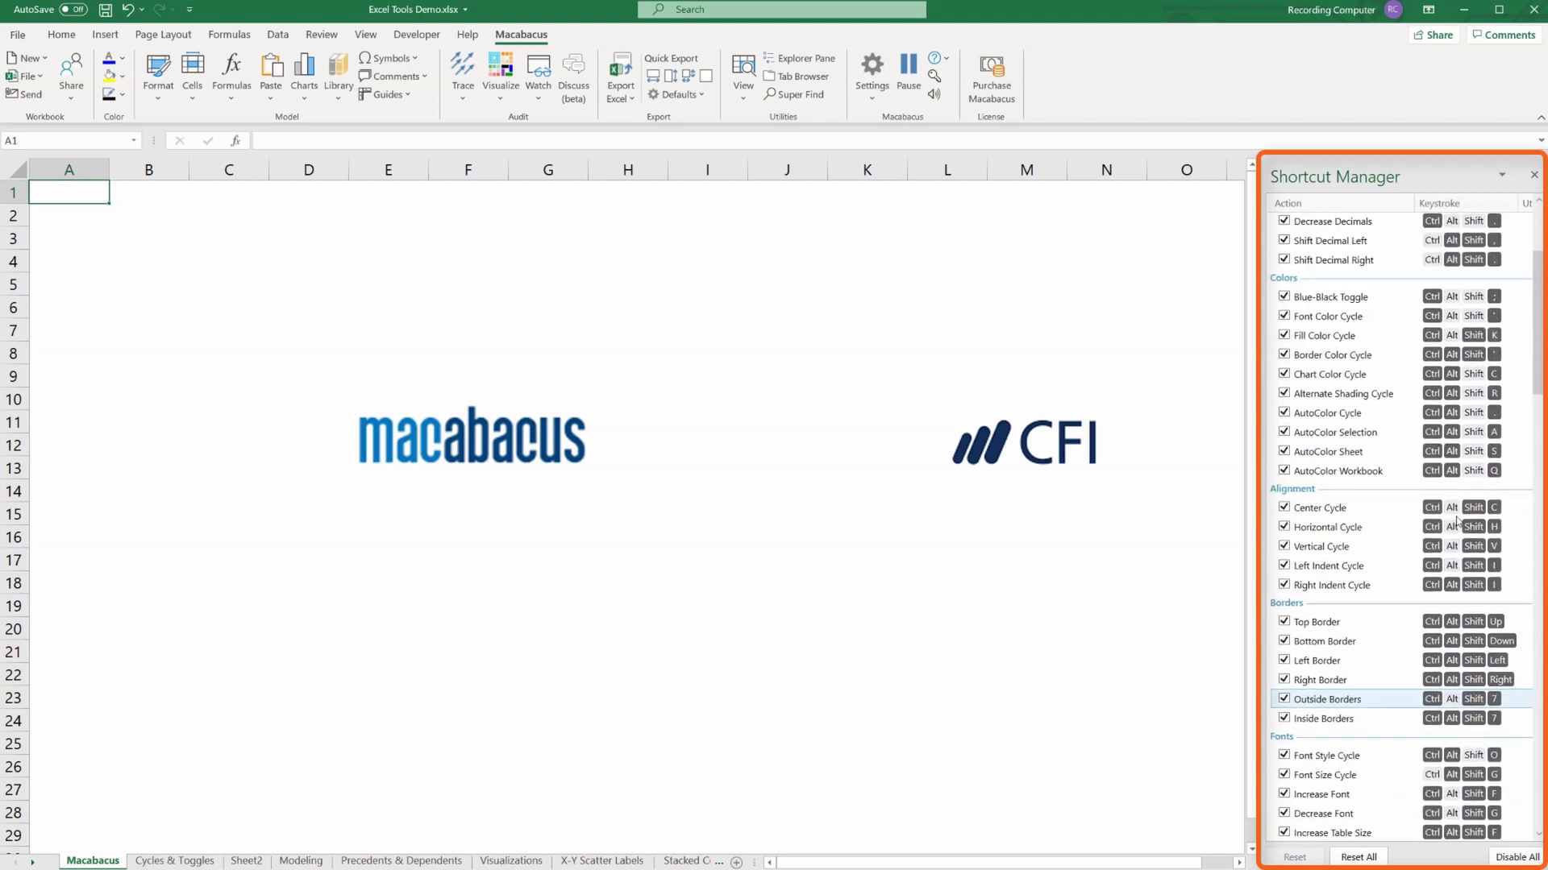
{"action": "scroll", "coordinate": [1457, 521], "scroll_direction": "up", "scroll_amount": 5}
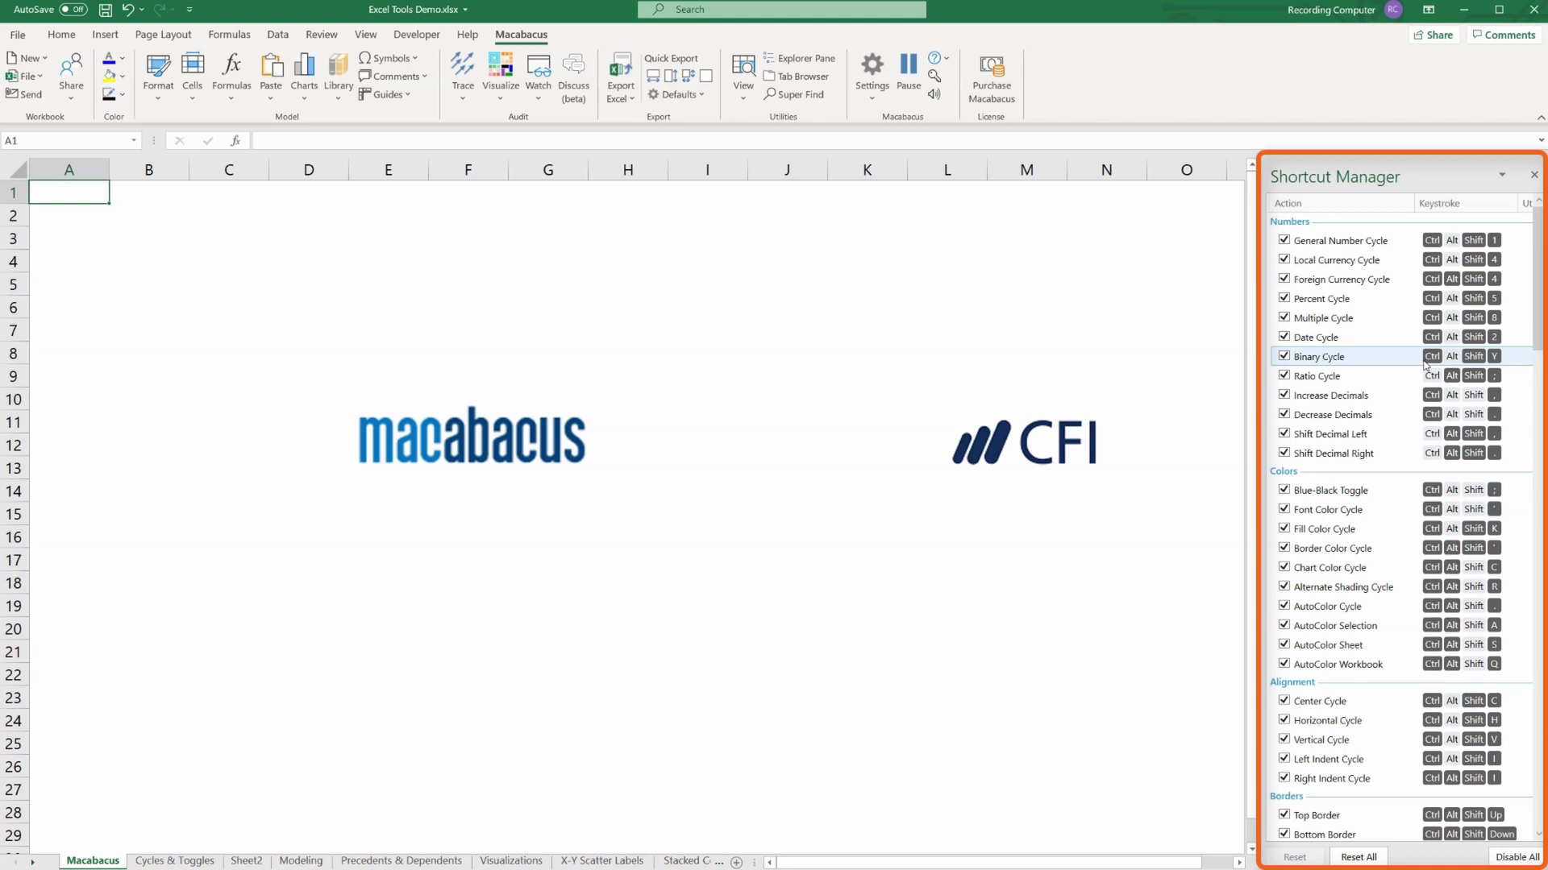
{"action": "key", "text": "ctrl+Page_Down"}
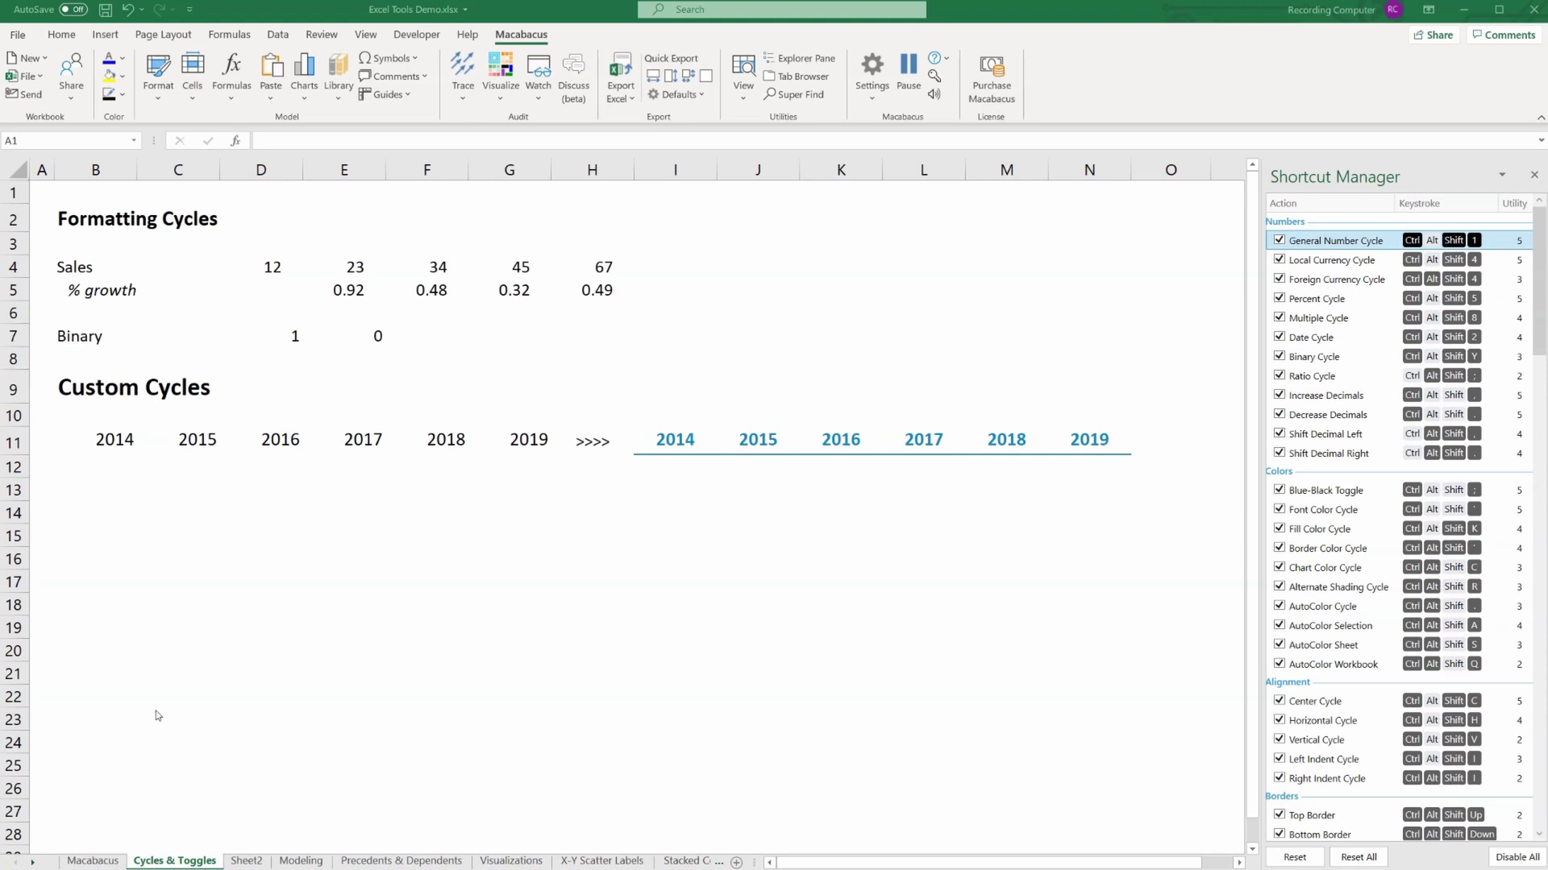
- Select the Sales row B4:H4, then the % growth row B5:H5
{"action": "key", "text": "Escape"}
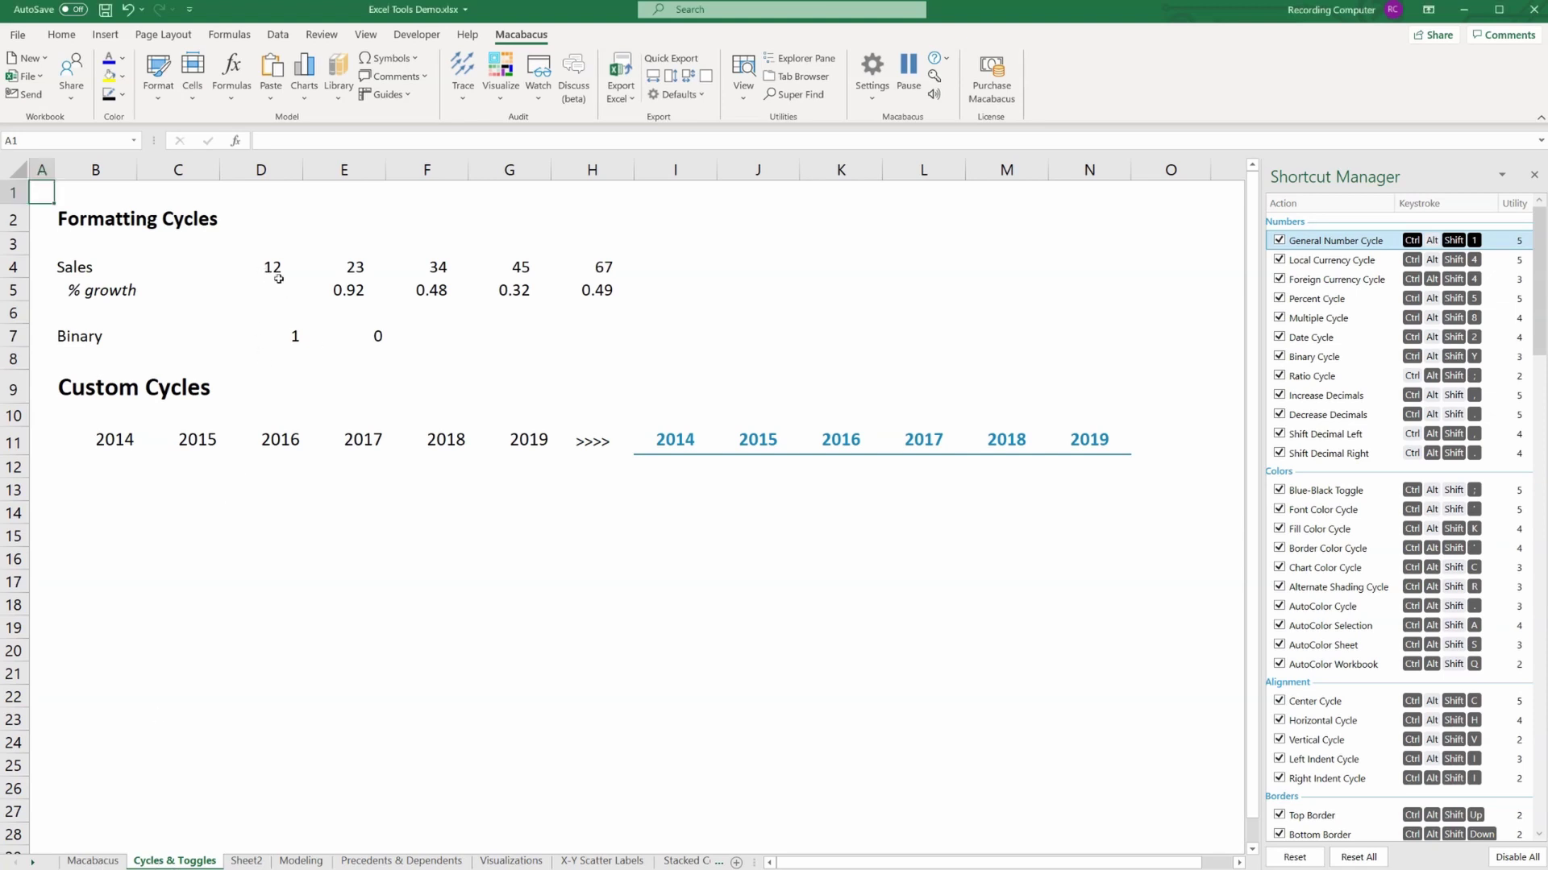
{"action": "left_click", "coordinate": [278, 282]}
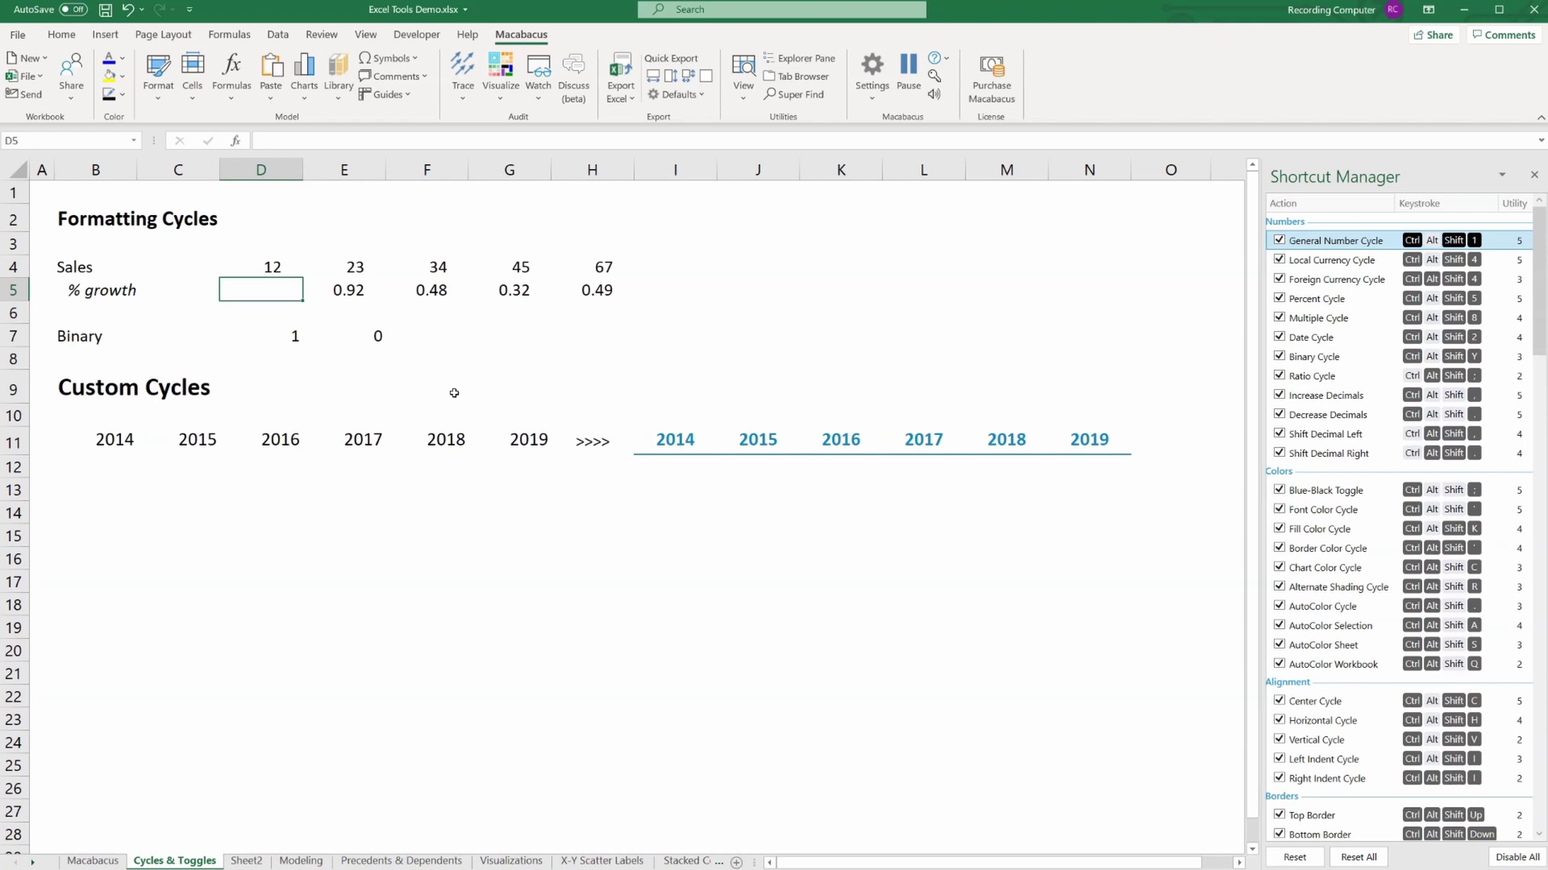
{"action": "key", "text": "Up"}
{"action": "key", "text": "Left"}
{"action": "key", "text": "Left"}
{"action": "key", "text": "ctrl+shift+Right"}
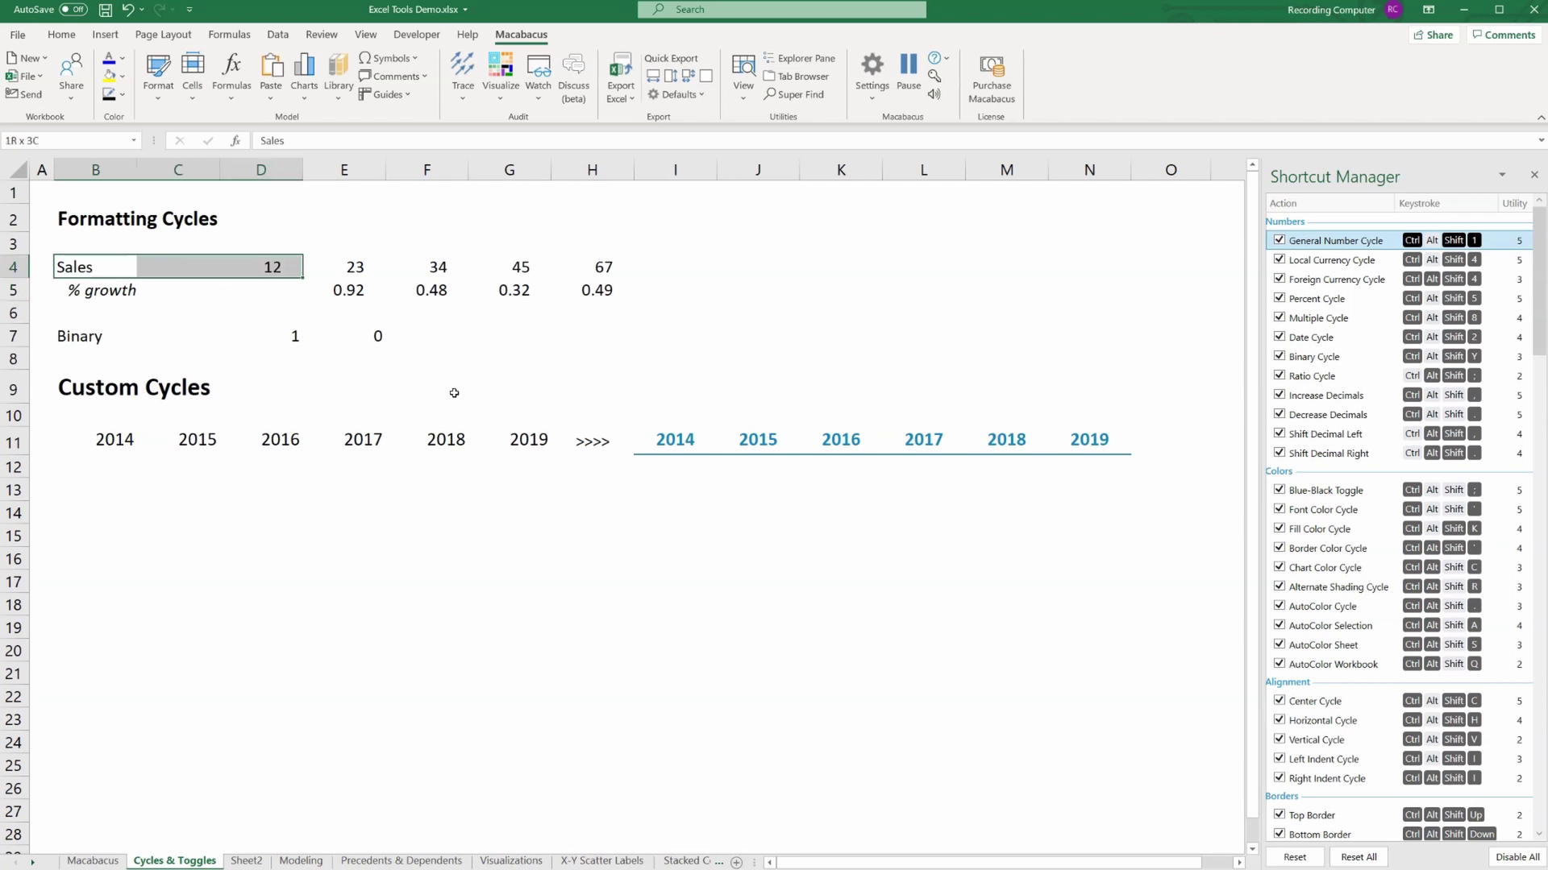
{"action": "key", "text": "ctrl+shift+Right"}
{"action": "key", "text": "Down"}
{"action": "key", "text": "ctrl+shift+Right"}
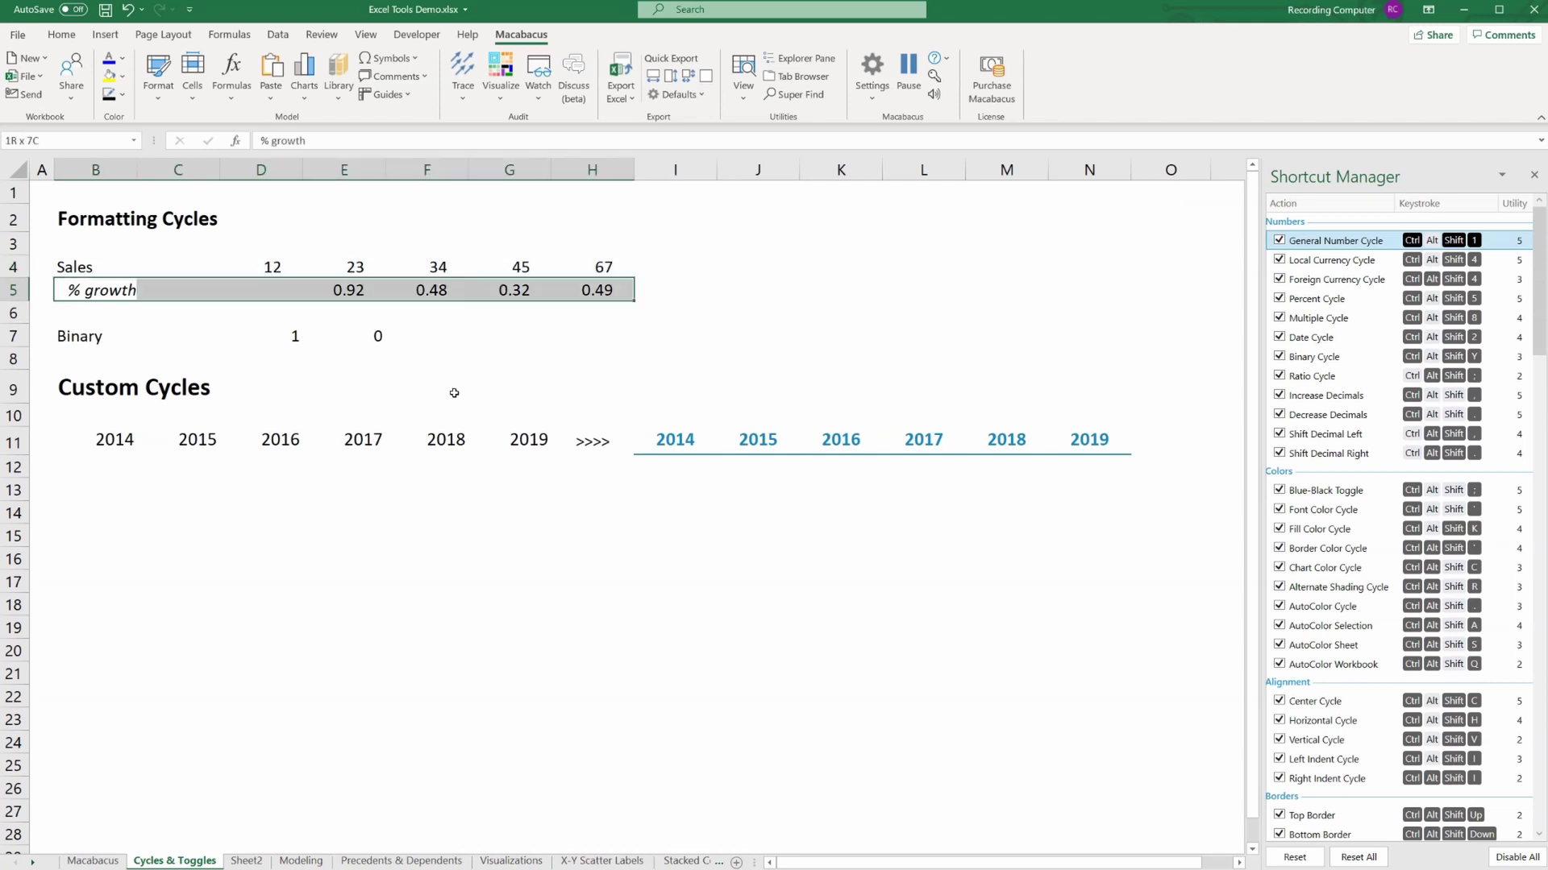
{"action": "key", "text": "ctrl+shift+Right"}
- Select the Sales values D4:H4 and bring up the Home ribbon
{"action": "key", "text": "Right"}
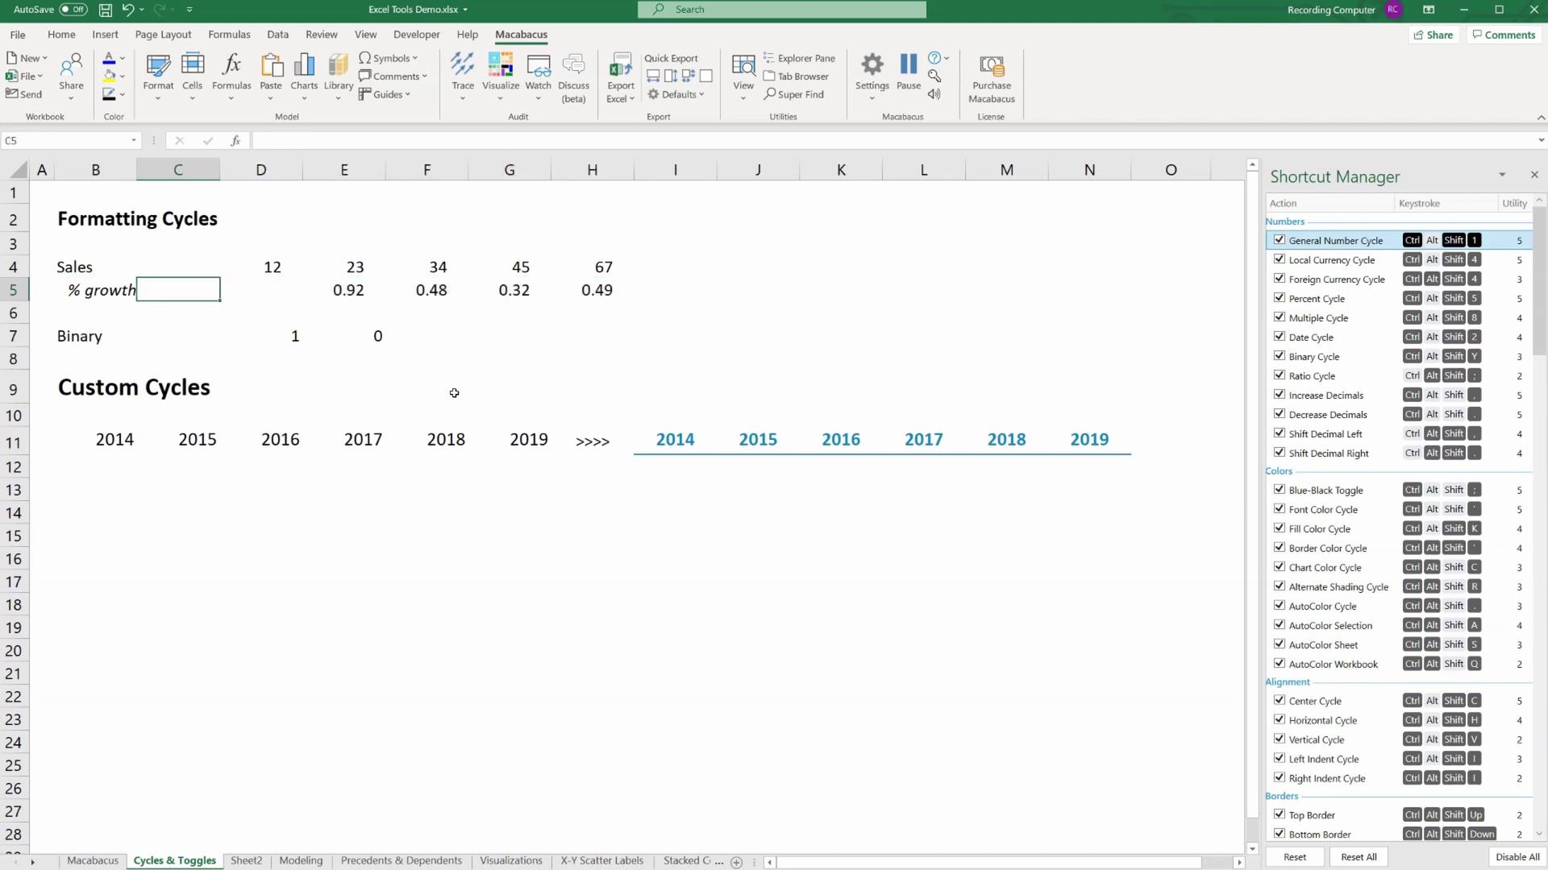
{"action": "key", "text": "Right"}
{"action": "key", "text": "Up"}
{"action": "key", "text": "ctrl+shift+Right"}
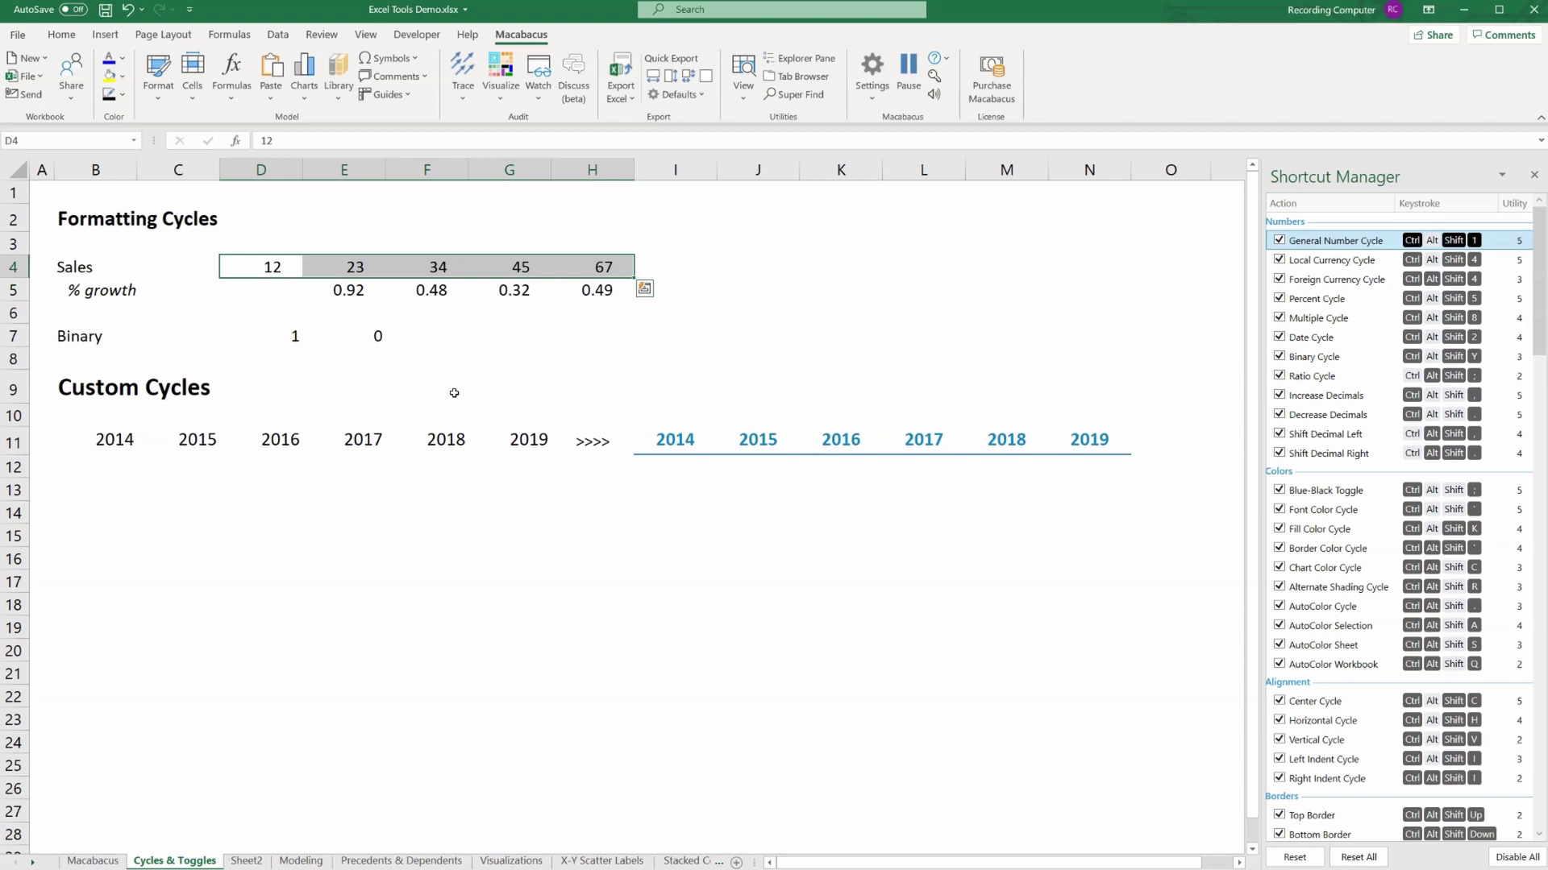
{"action": "key", "text": "alt+h"}
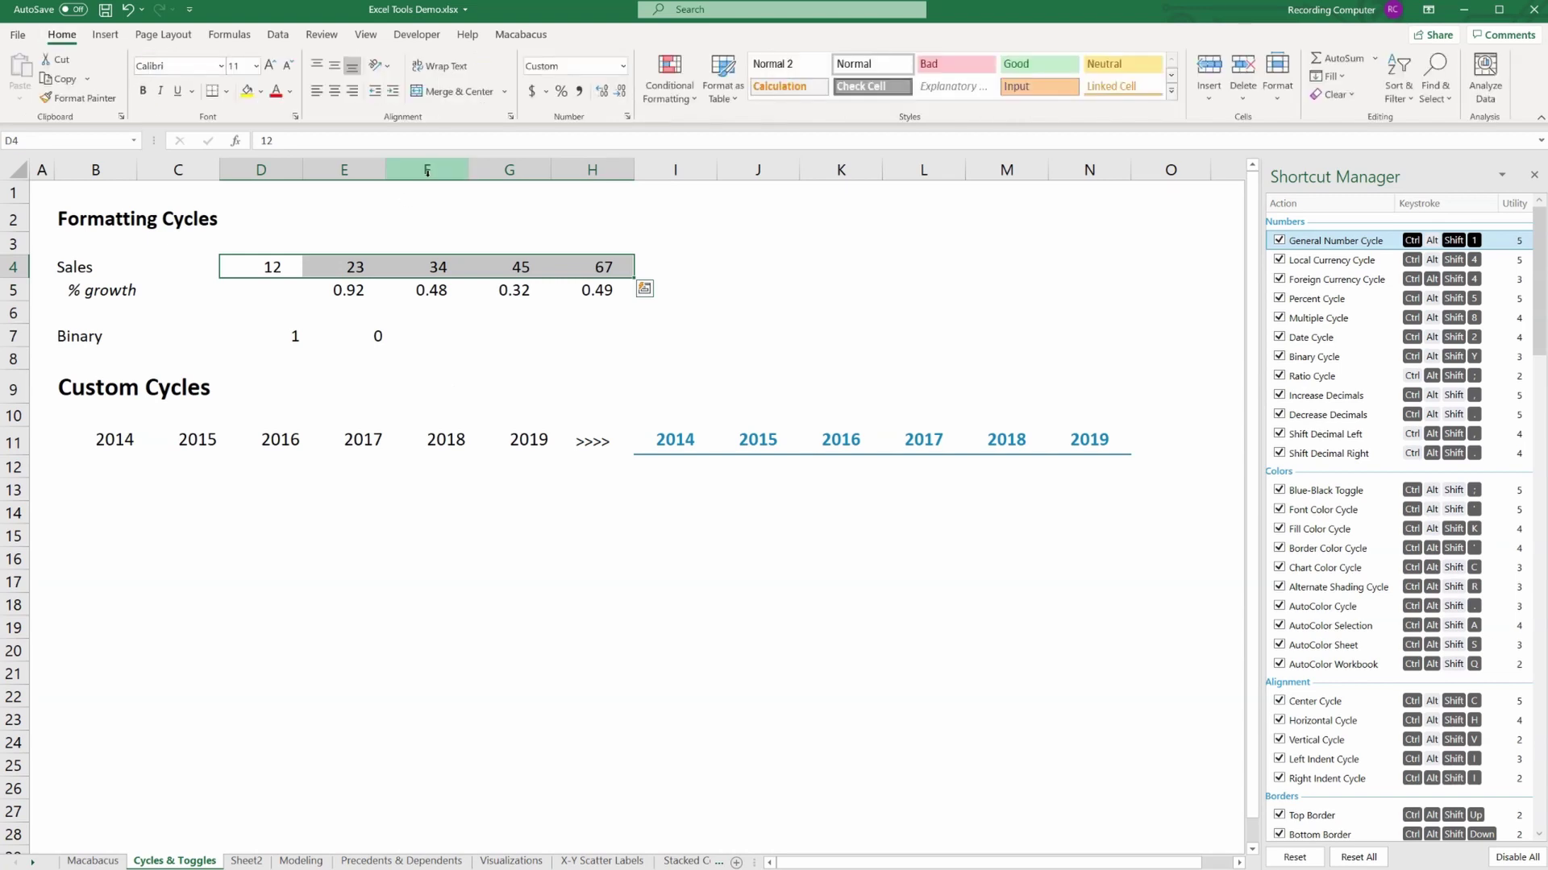
{"action": "left_click", "coordinate": [628, 116]}
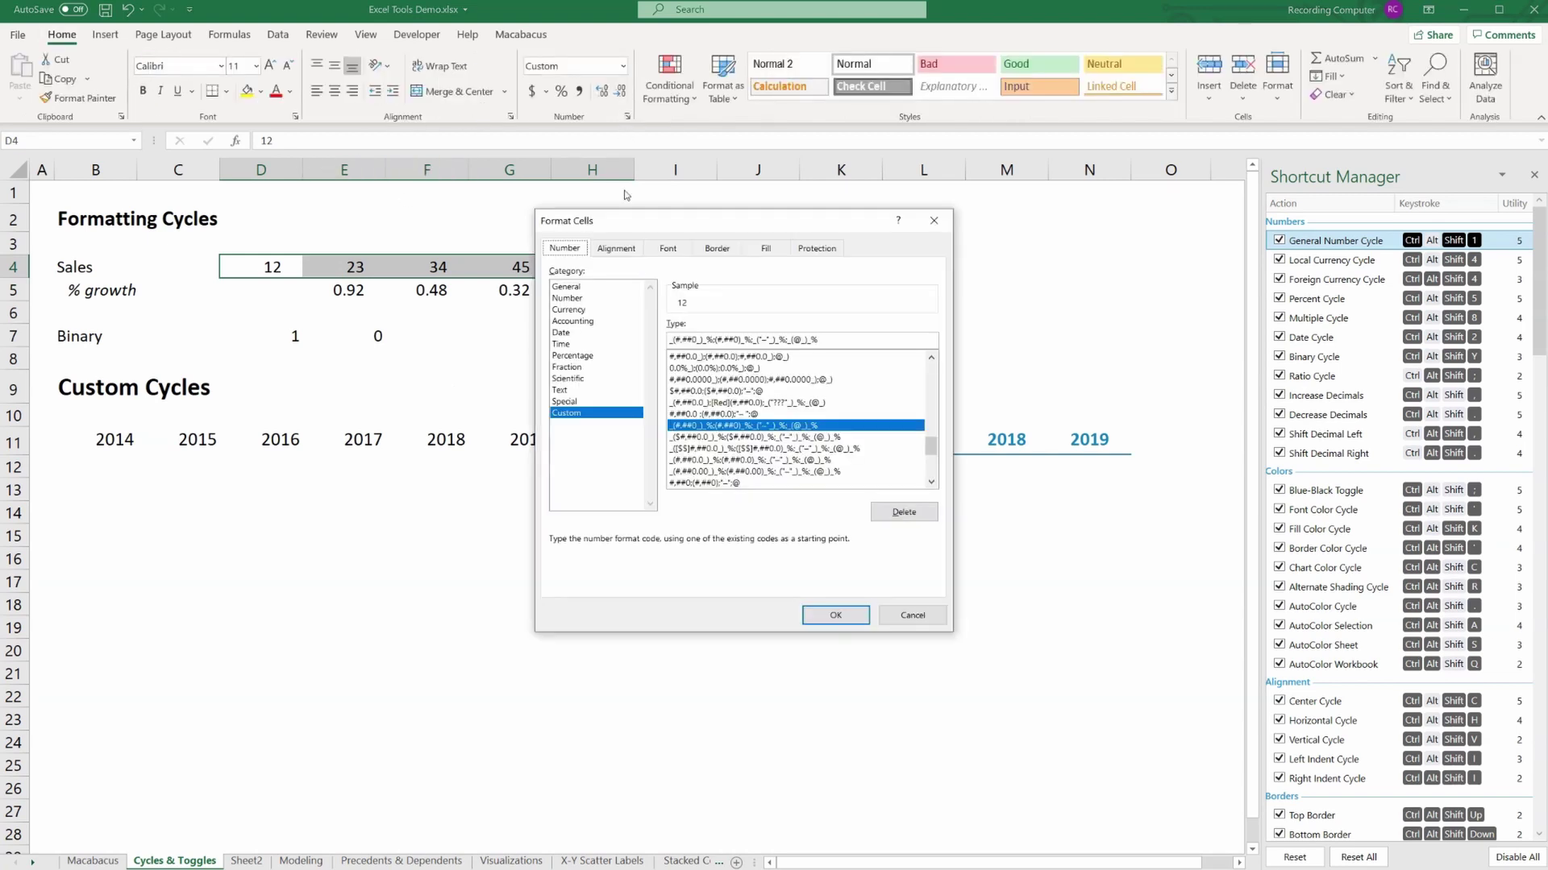
{"action": "left_click", "coordinate": [594, 309]}
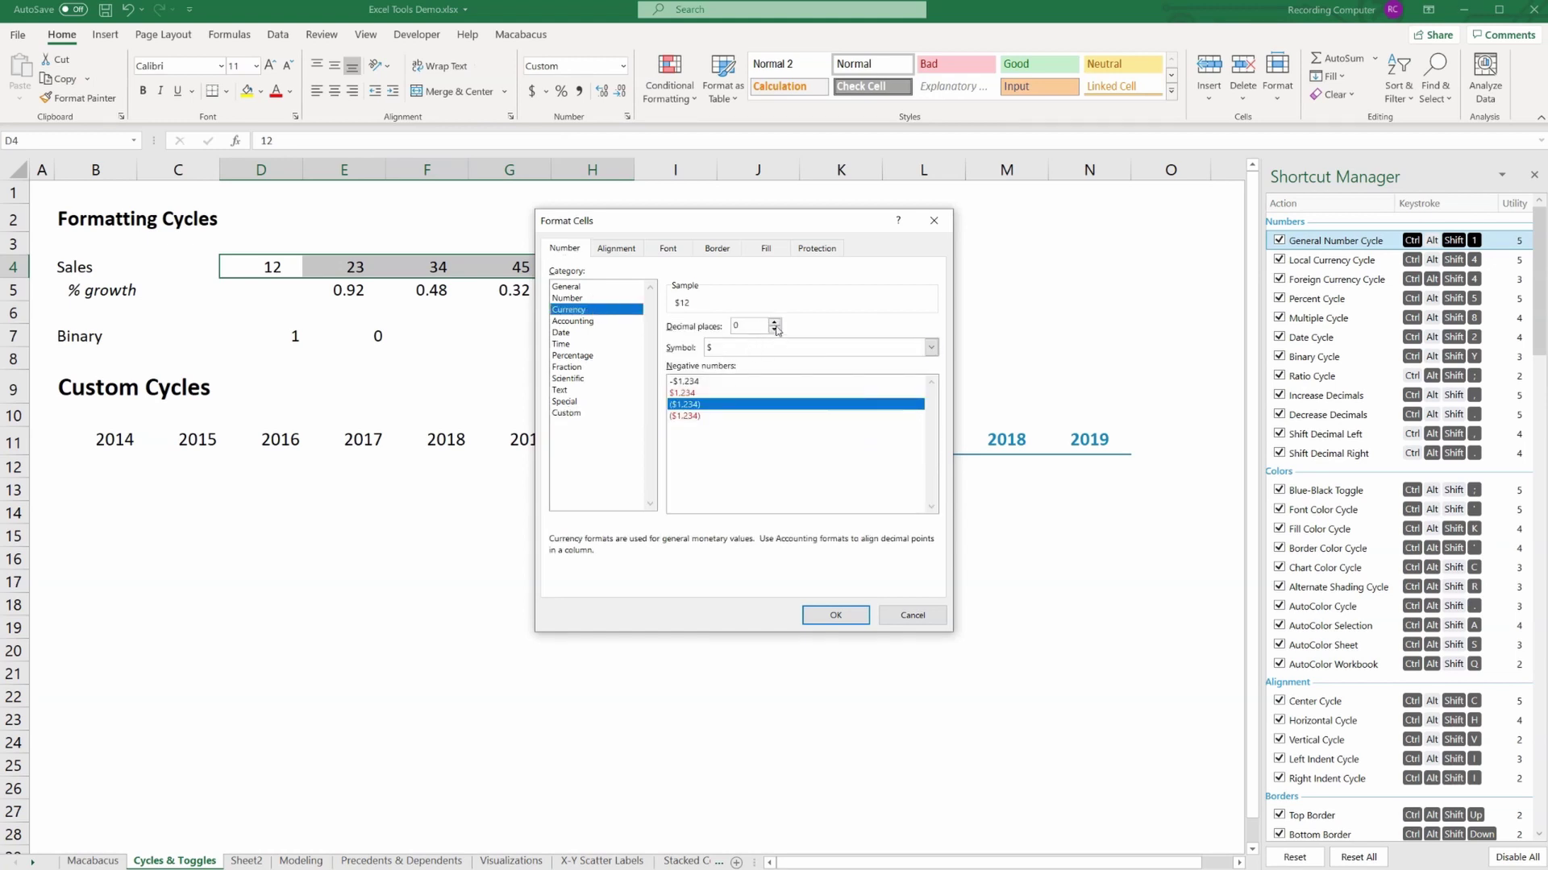
{"action": "left_click", "coordinate": [735, 351]}
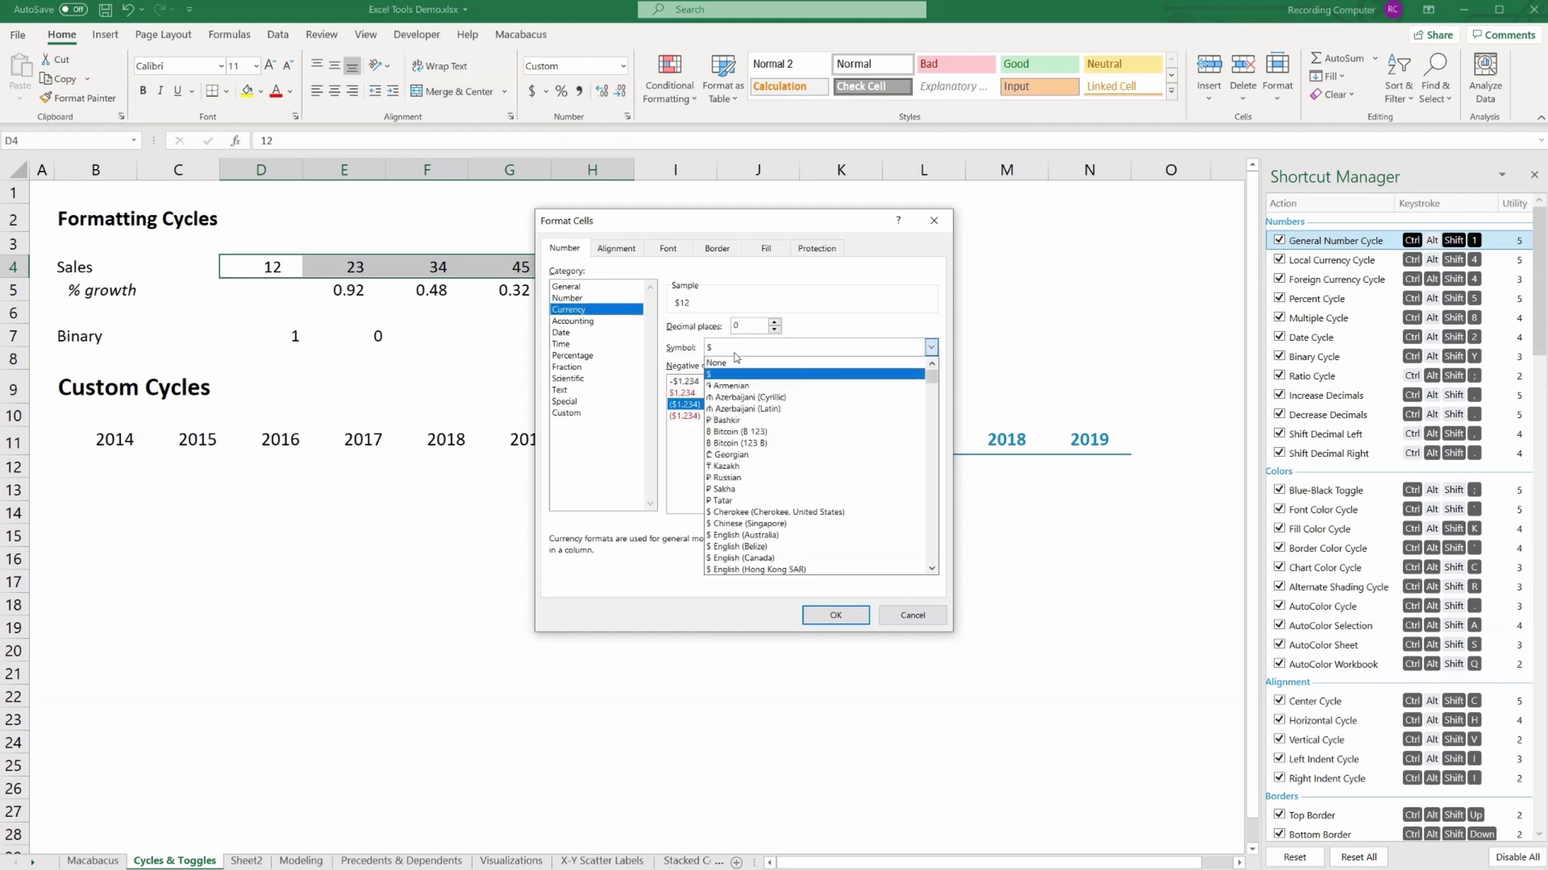
{"action": "left_click", "coordinate": [735, 355]}
{"action": "left_click", "coordinate": [912, 615]}
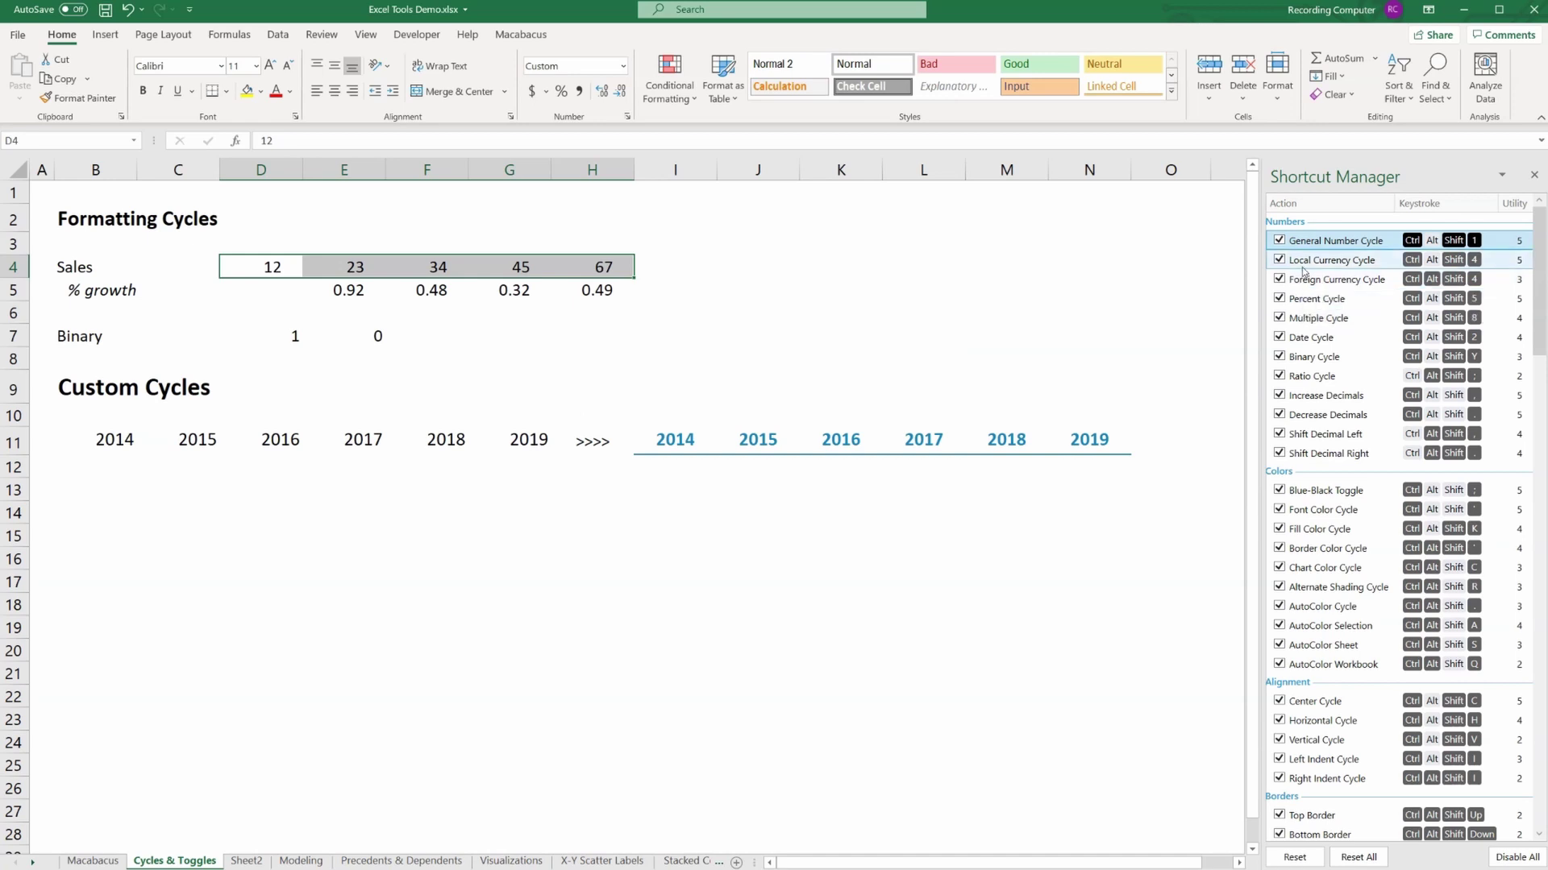
- Cycle Sales D4:H4 through Local Currency formats with Ctrl+Shift+4, ending at $12.00–$67.00
{"action": "key", "text": "ctrl+shift+4"}
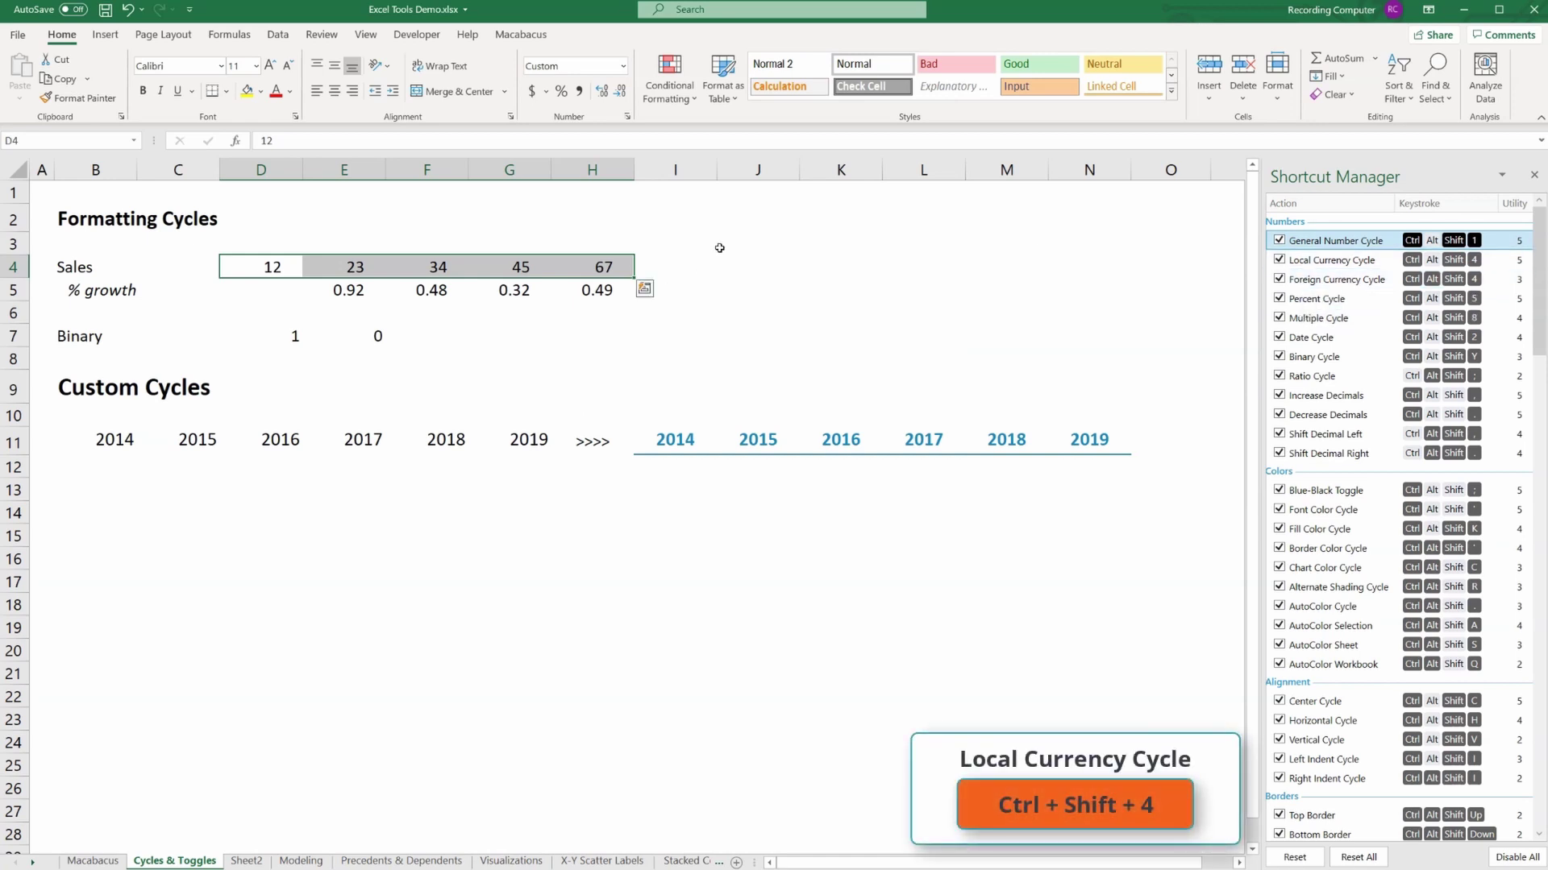
{"action": "key", "text": "ctrl+shift+4"}
{"action": "key", "text": "ctrl+shift+4"}
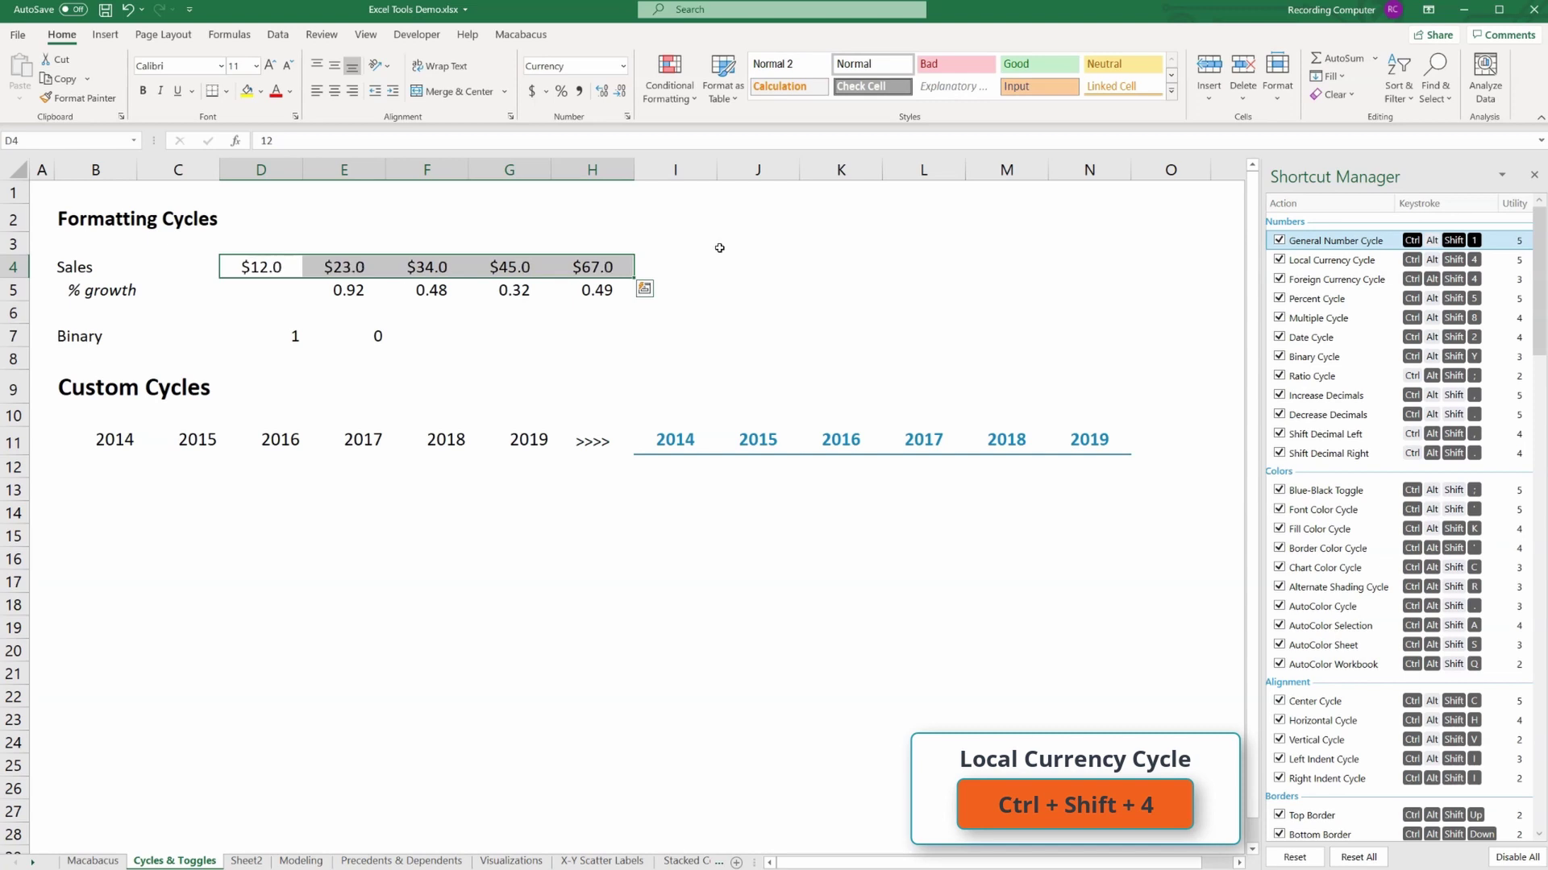
{"action": "key", "text": "ctrl+shift+4"}
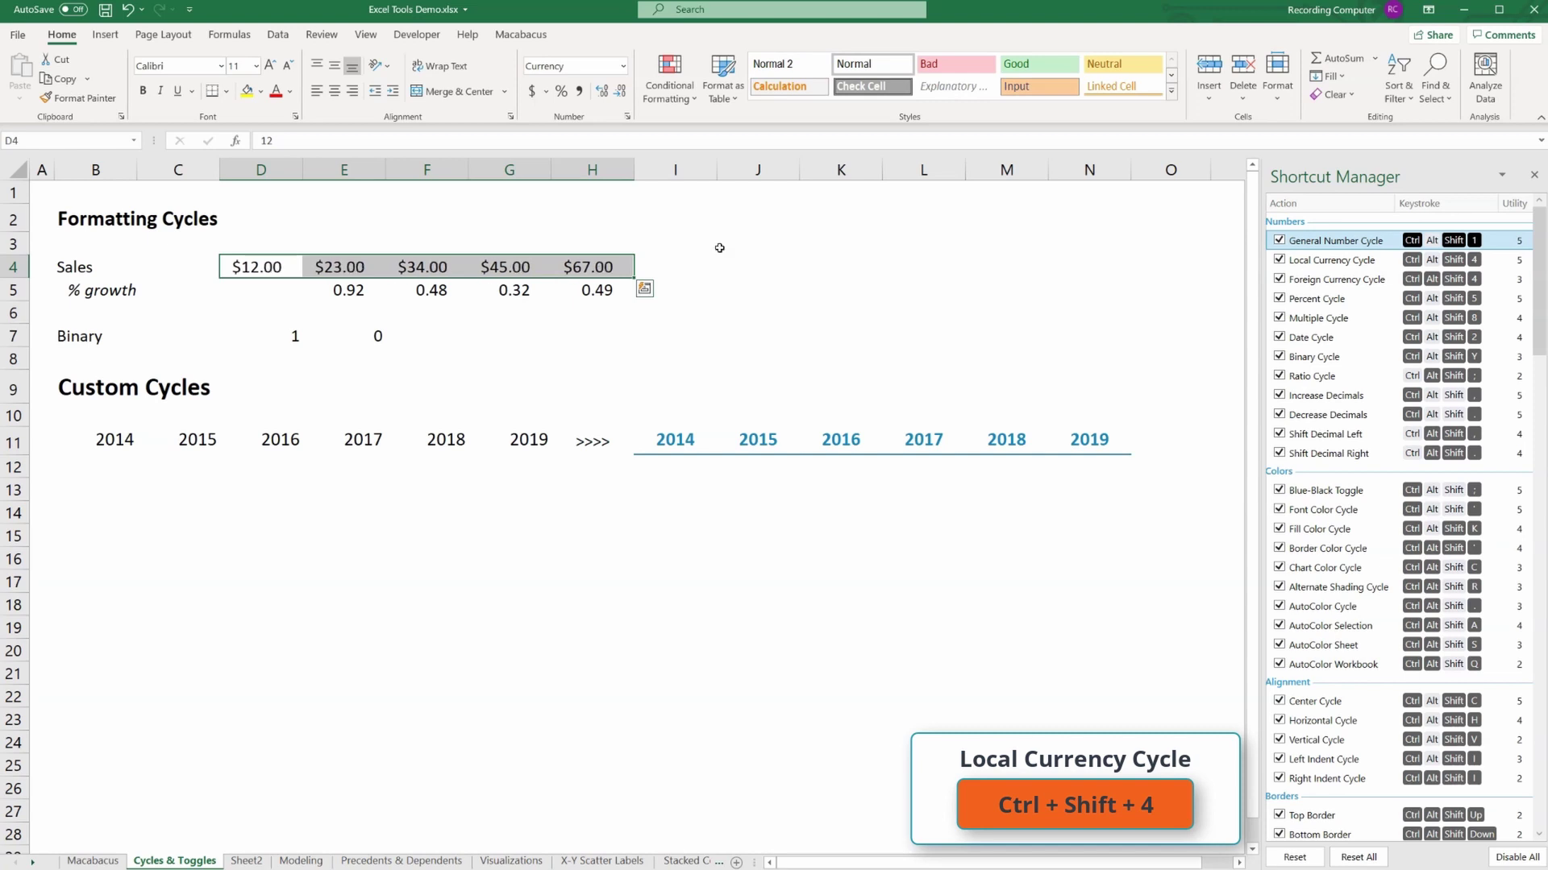
{"action": "key", "text": "ctrl+shift+4"}
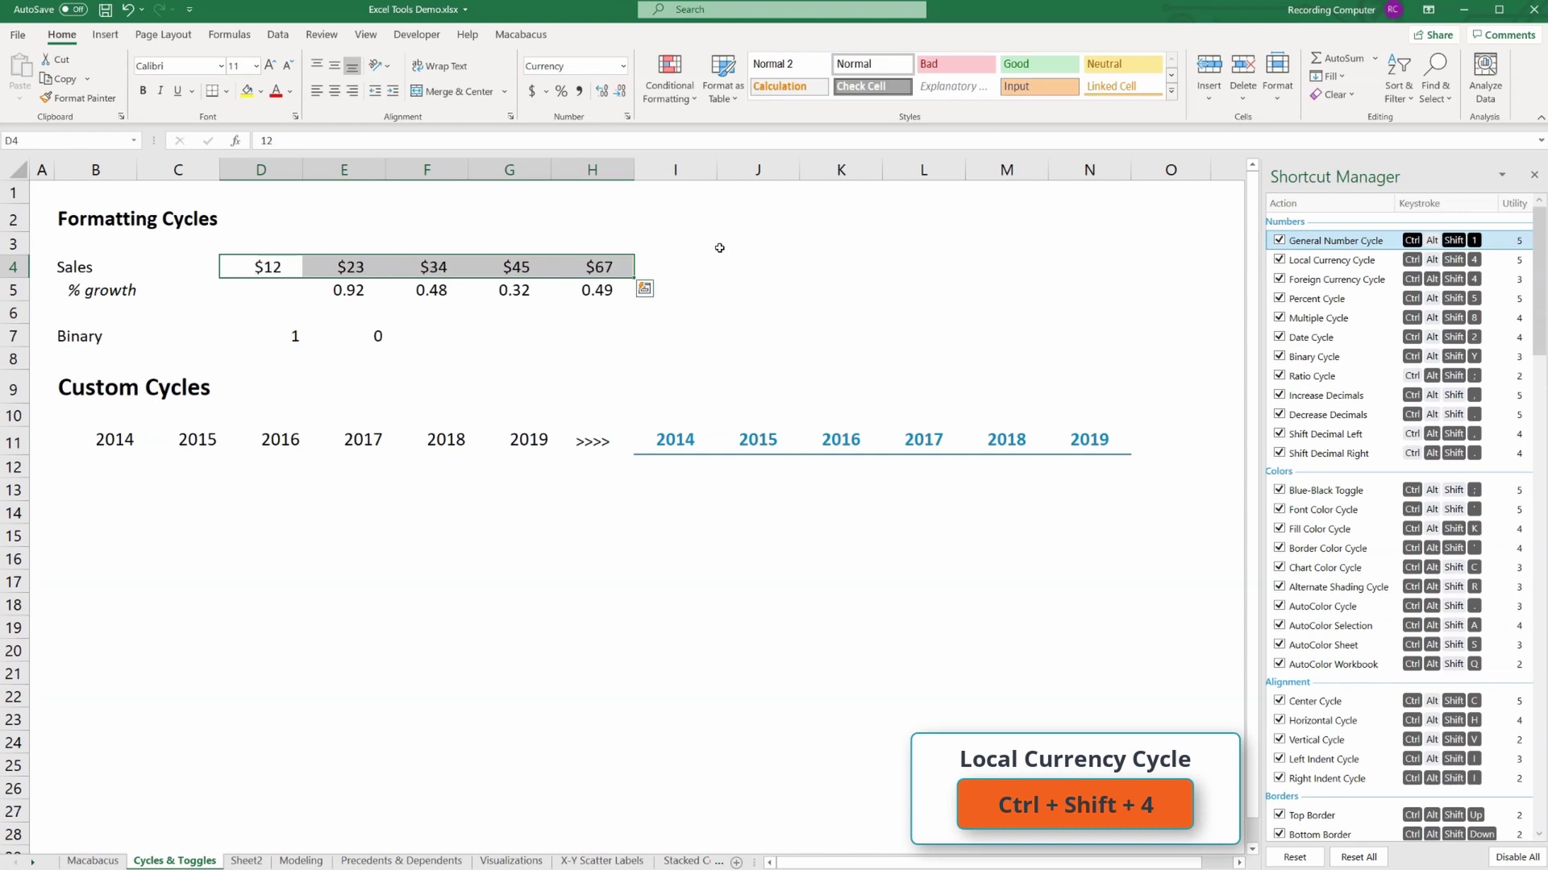
{"action": "key", "text": "ctrl+shift+4"}
{"action": "key", "text": "ctrl+shift+1"}
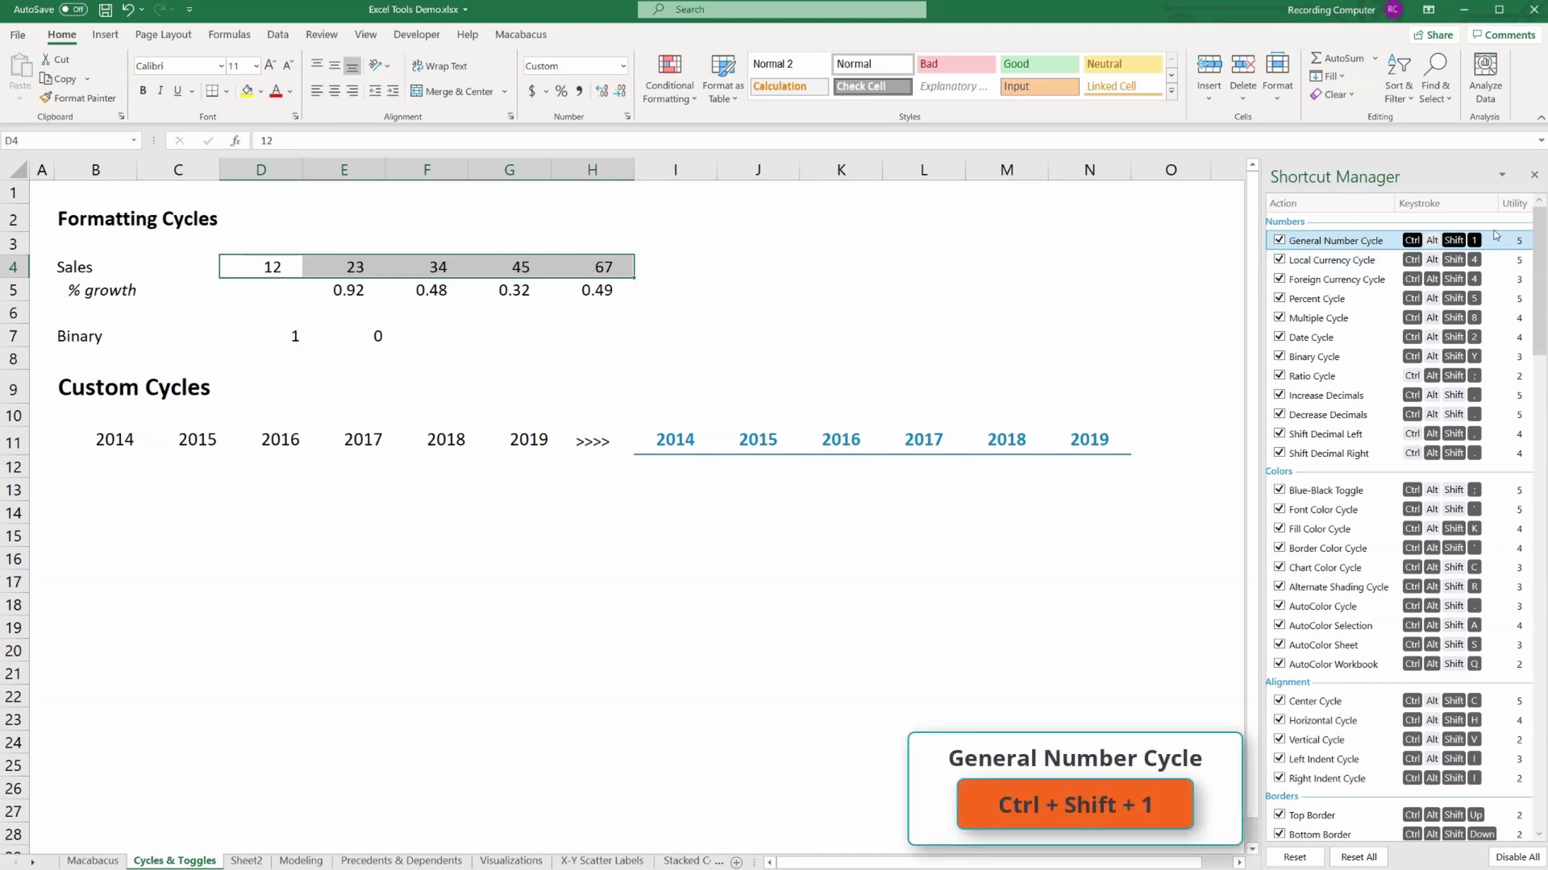
{"action": "key", "text": "ctrl+shift+1"}
{"action": "key", "text": "ctrl+shift+1"}
{"action": "key", "text": "ctrl+shift+1"}
{"action": "key", "text": "ctrl+shift+1"}
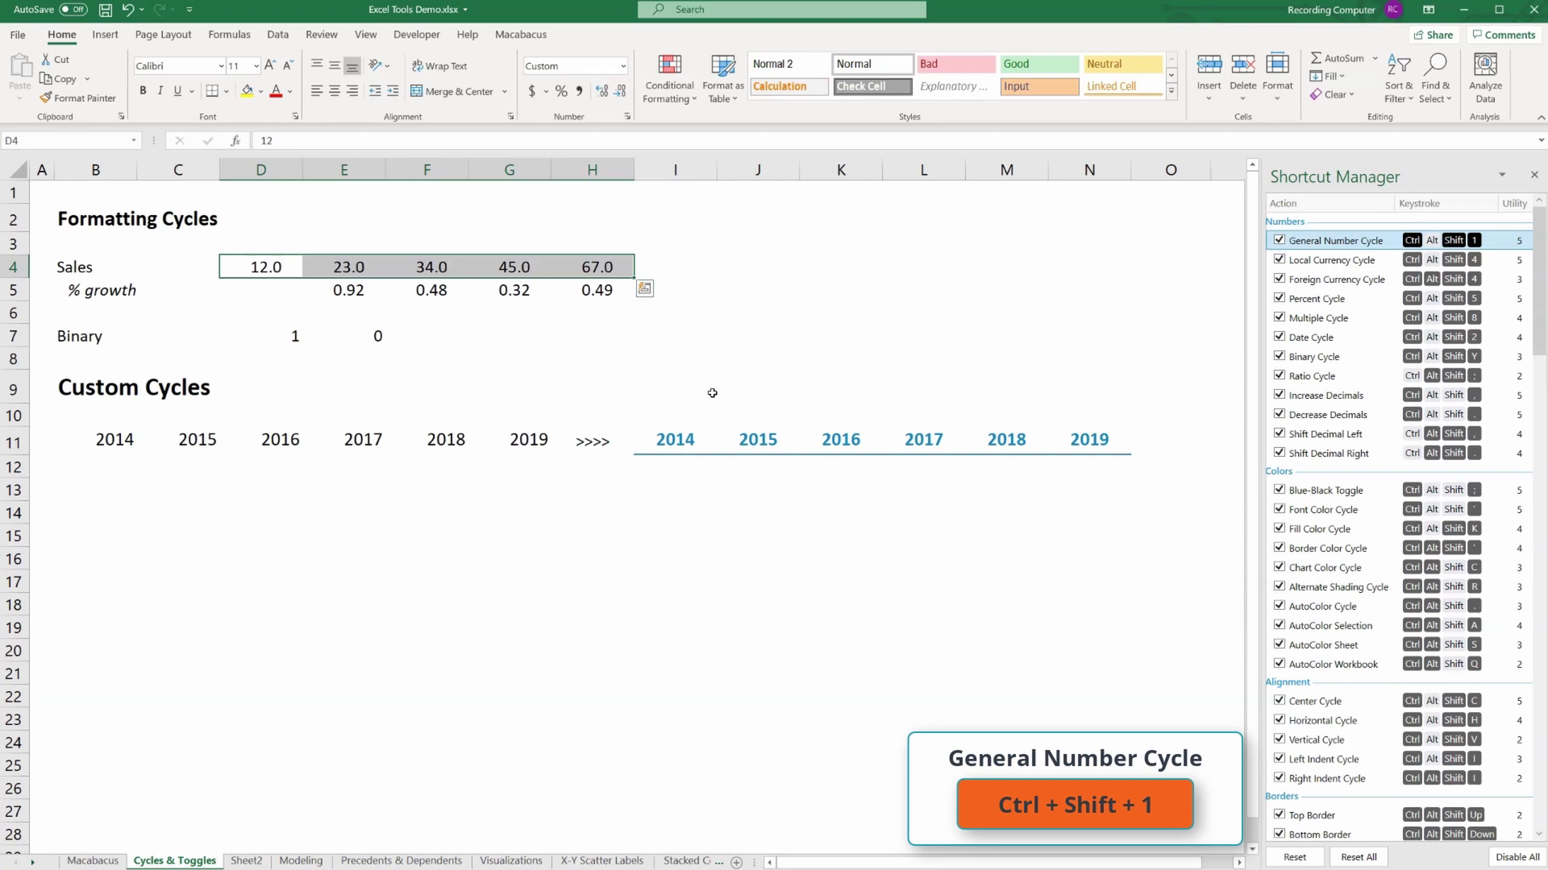
{"action": "key", "text": "ctrl+shift+1"}
{"action": "key", "text": "ctrl+shift+1"}
{"action": "key", "text": "ctrl+shift+1"}
{"action": "key", "text": "ctrl+shift+1"}
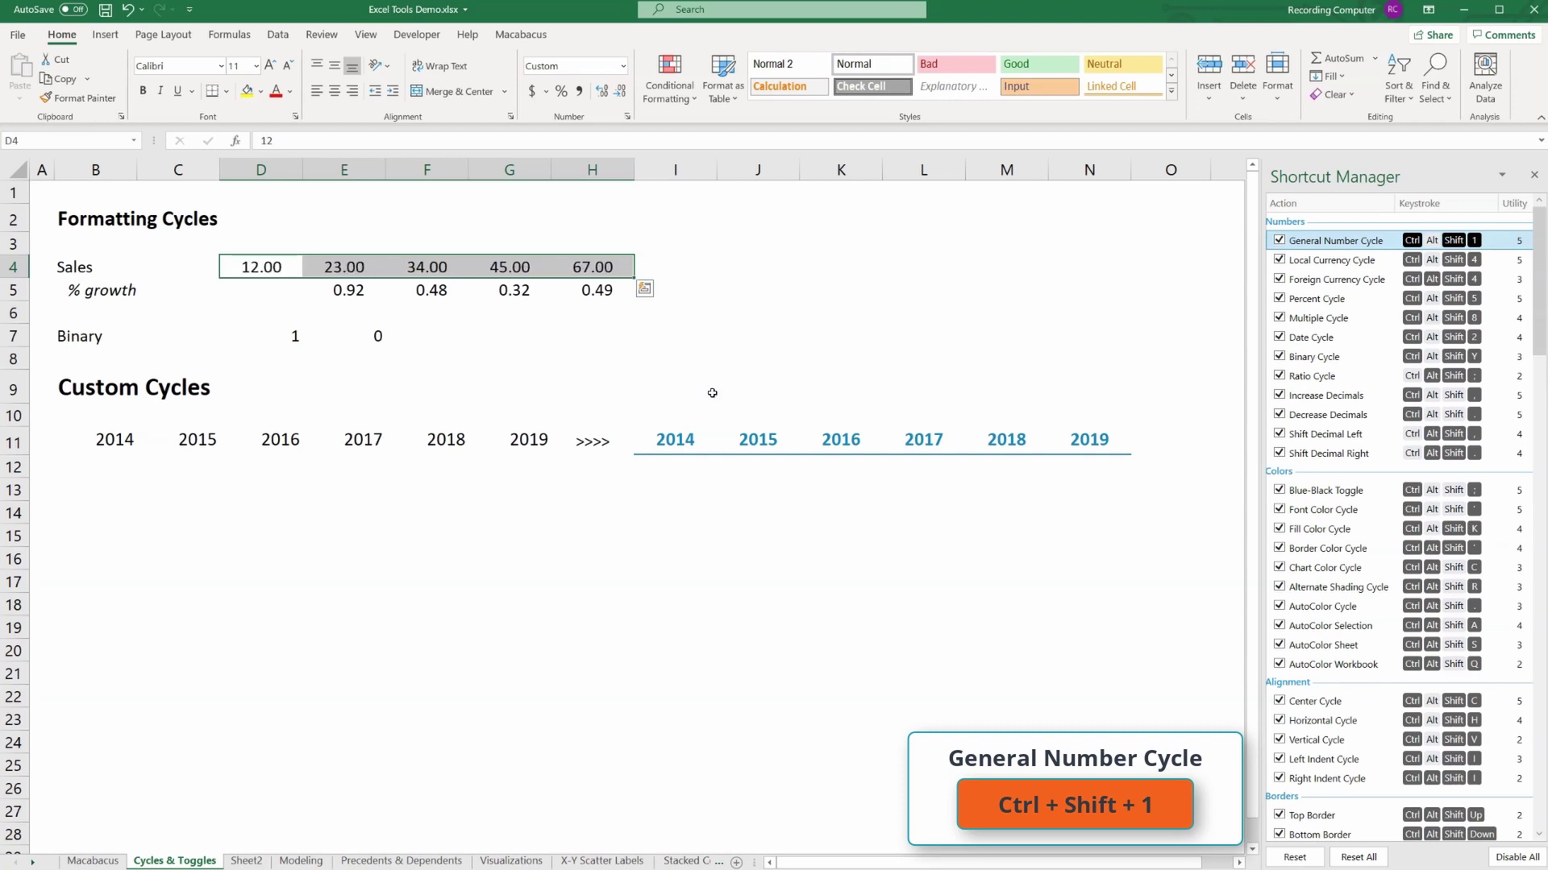
{"action": "key", "text": "ctrl+shift+4"}
{"action": "key", "text": "ctrl+shift+4"}
{"action": "key", "text": "ctrl+shift+4"}
{"action": "key", "text": "ctrl+shift+4"}
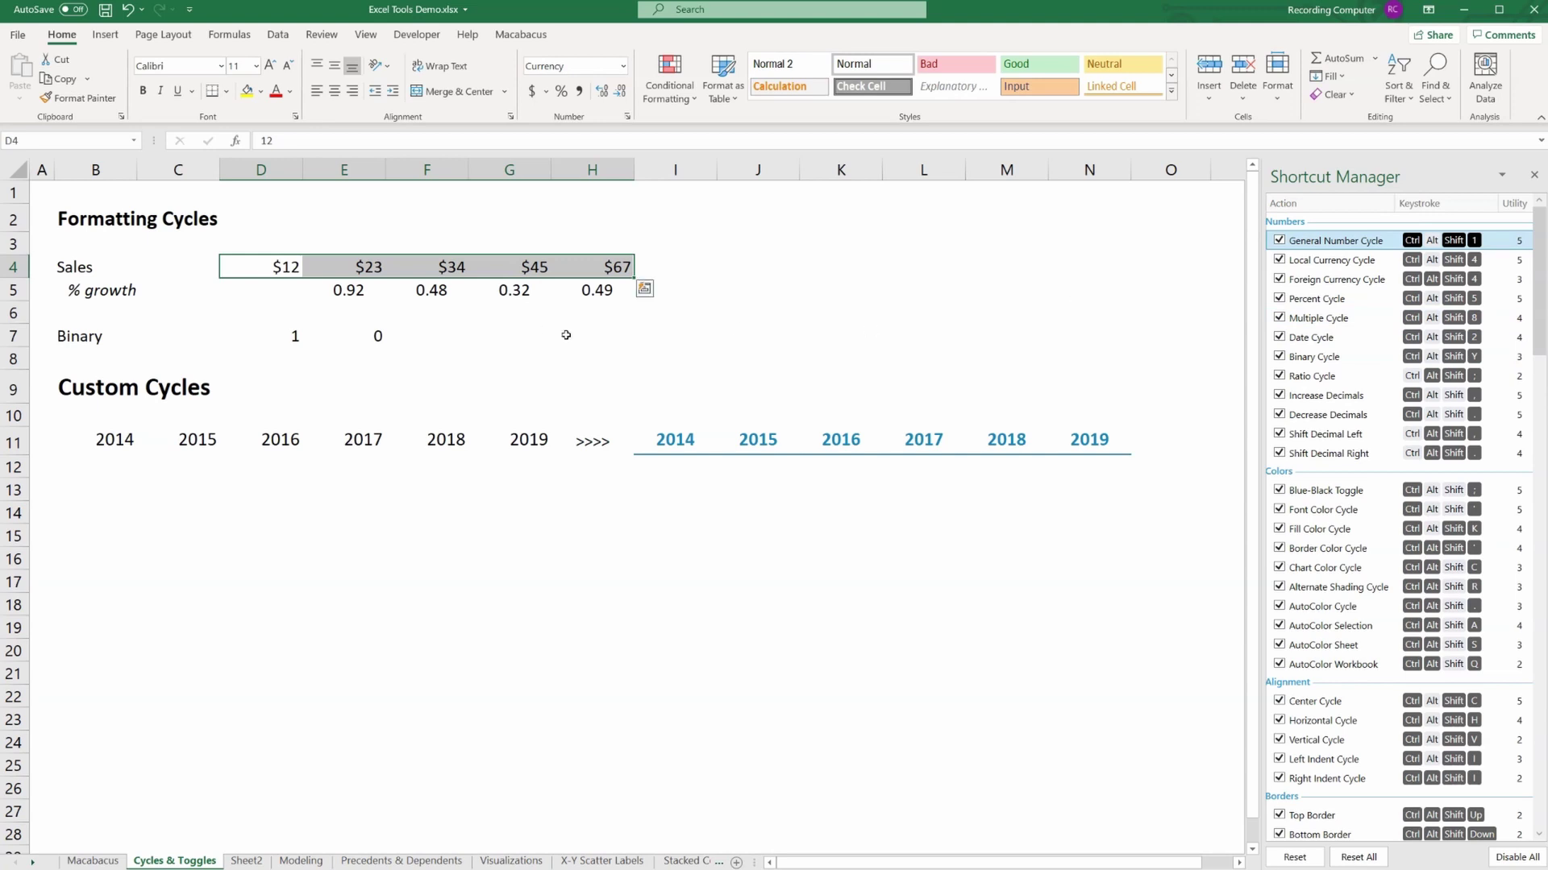
{"action": "left_click", "coordinate": [286, 313]}
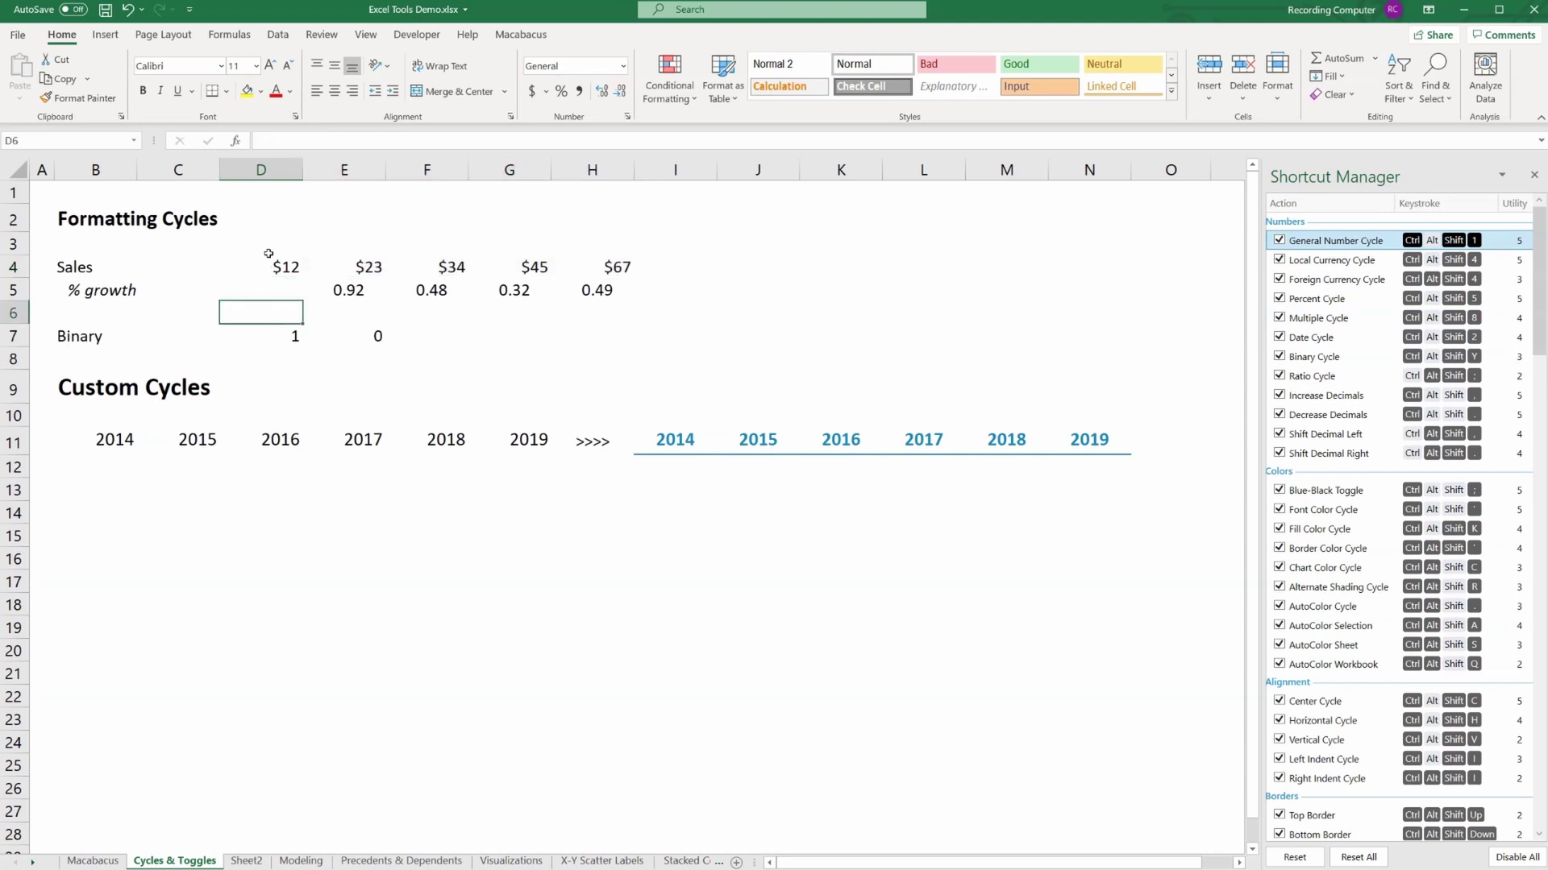
{"action": "left_click", "coordinate": [269, 258]}
{"action": "key", "text": "ctrl+shift+Right"}
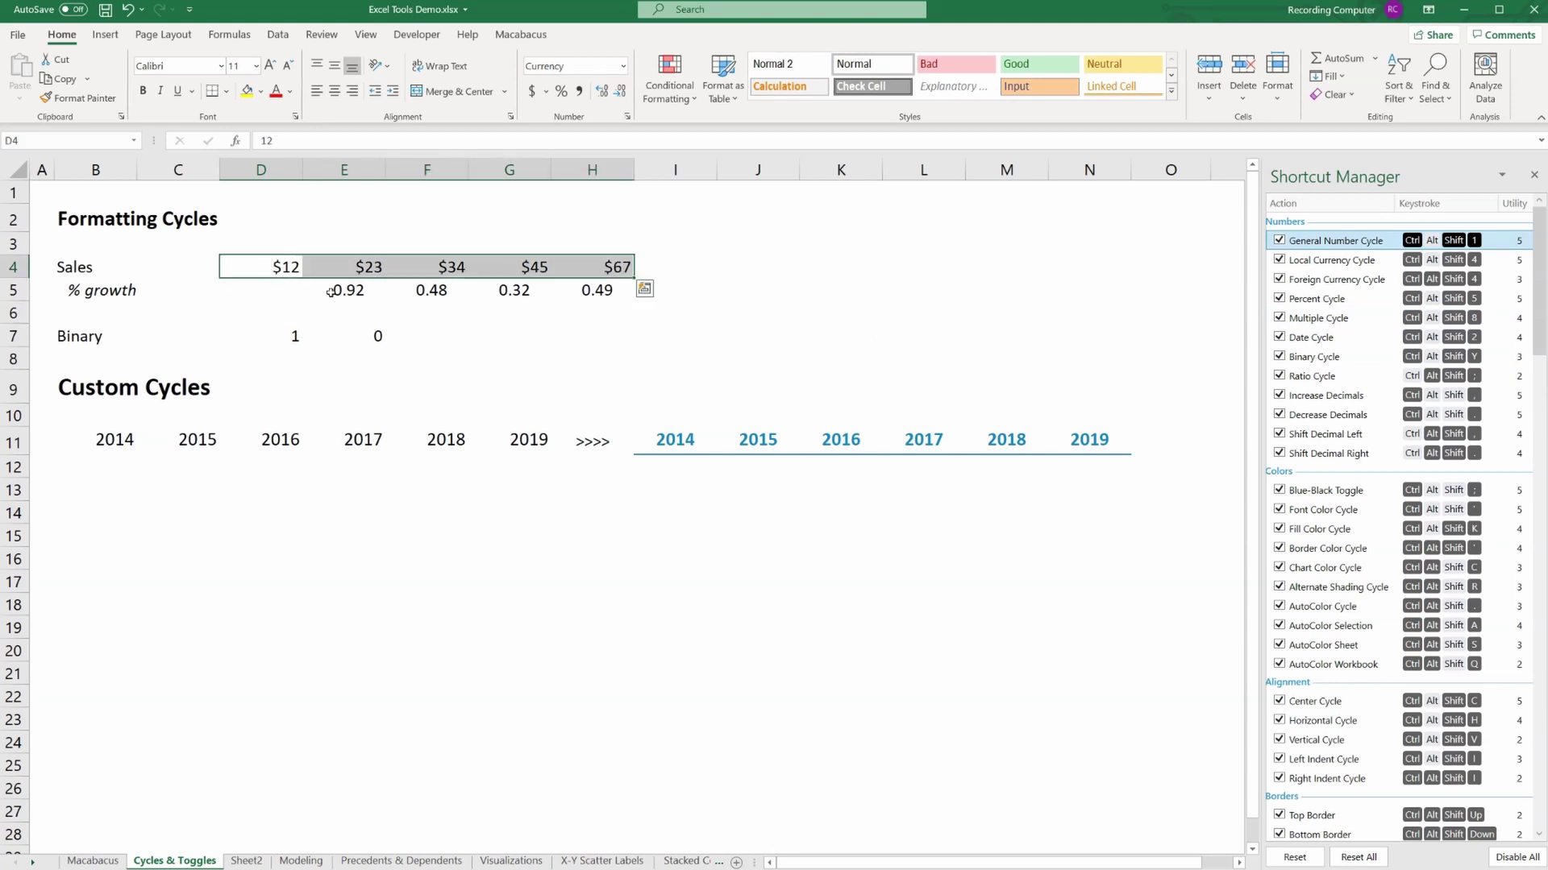
{"action": "left_click", "coordinate": [627, 116]}
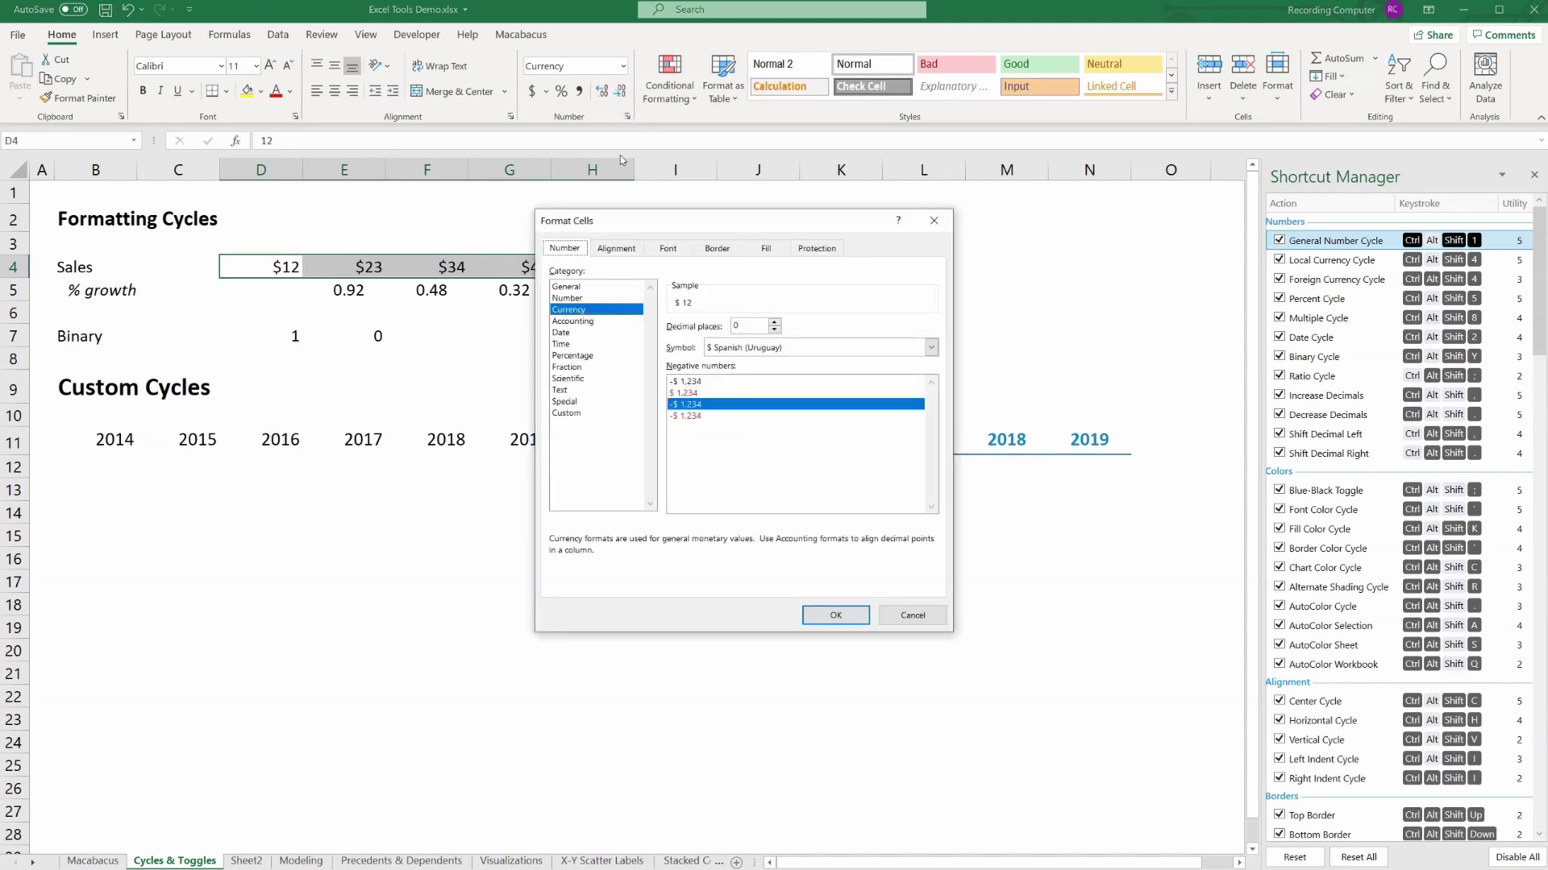
{"action": "left_click", "coordinate": [577, 413]}
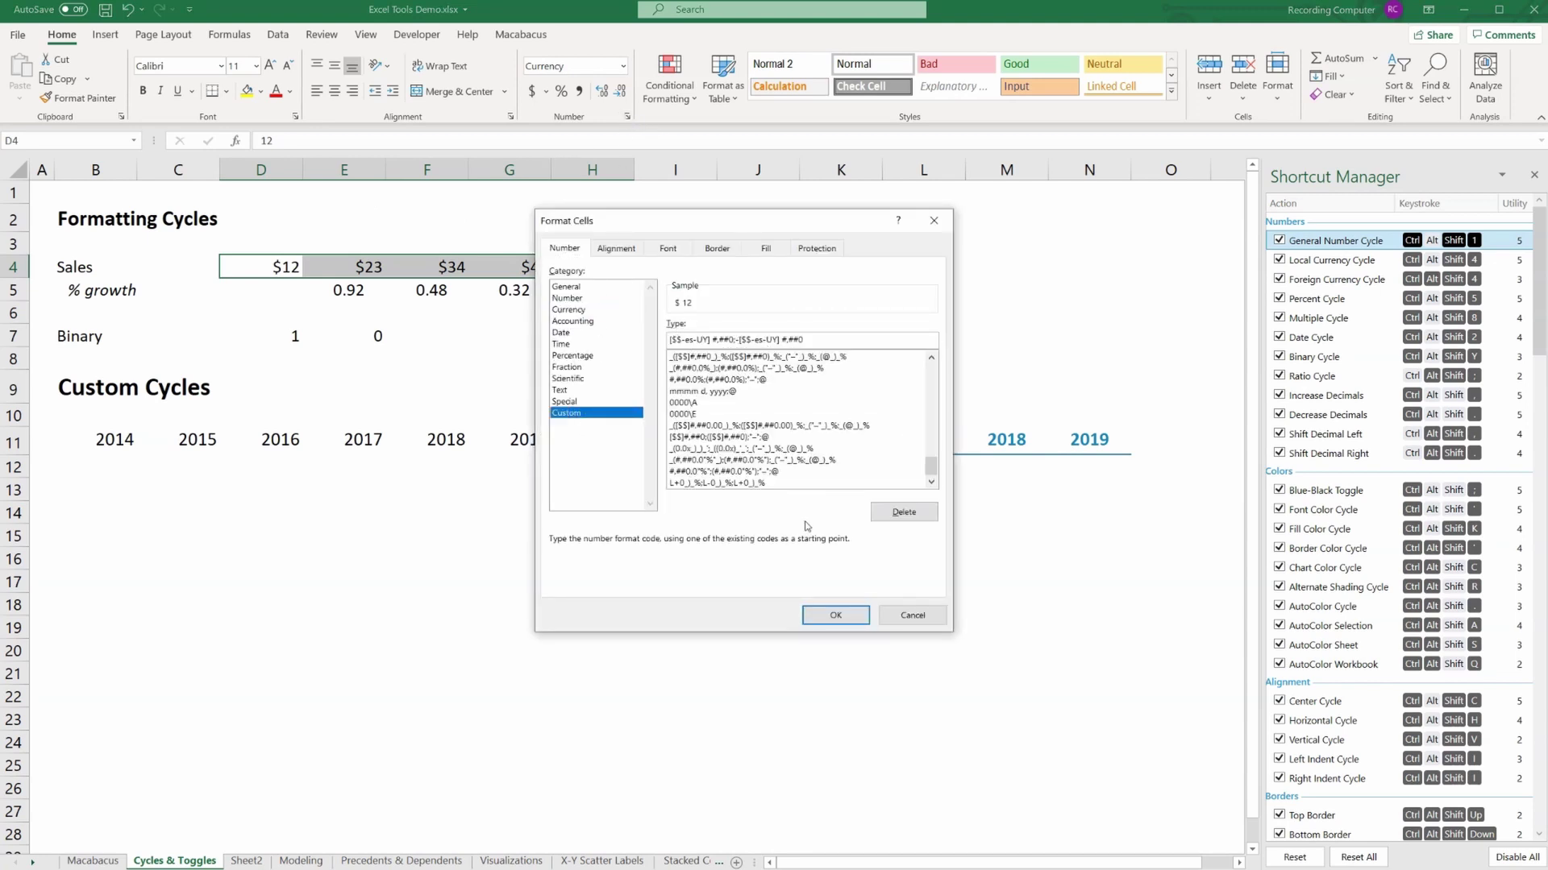
{"action": "left_click", "coordinate": [913, 616]}
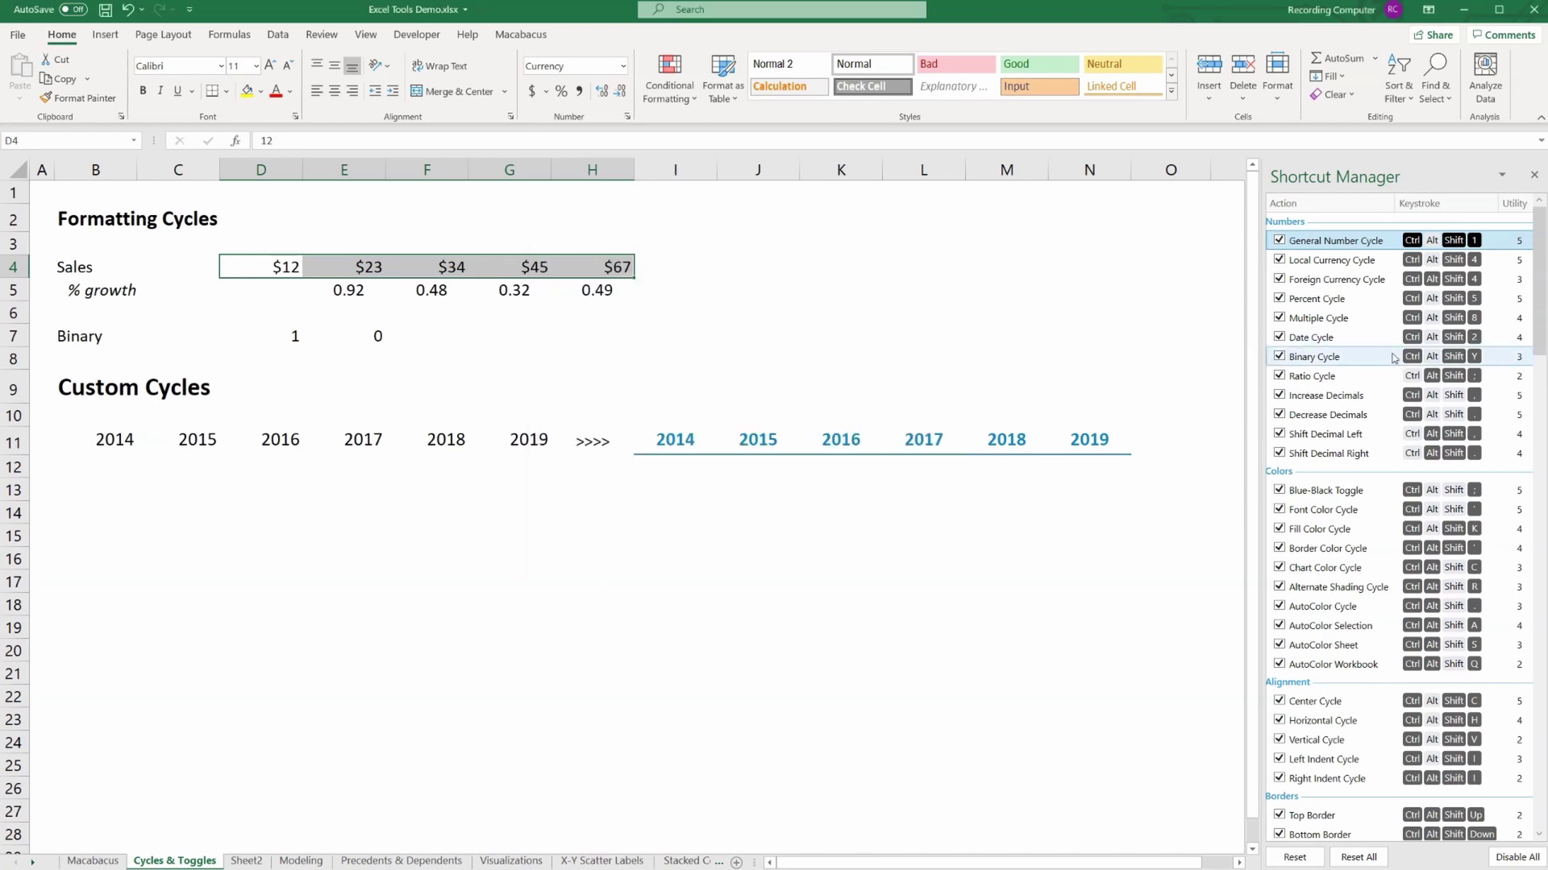
- Cycle Sales D4:H4 through Multiple formats with Ctrl+Shift+8 back to plain 12–67
{"action": "key", "text": "ctrl+shift+8"}
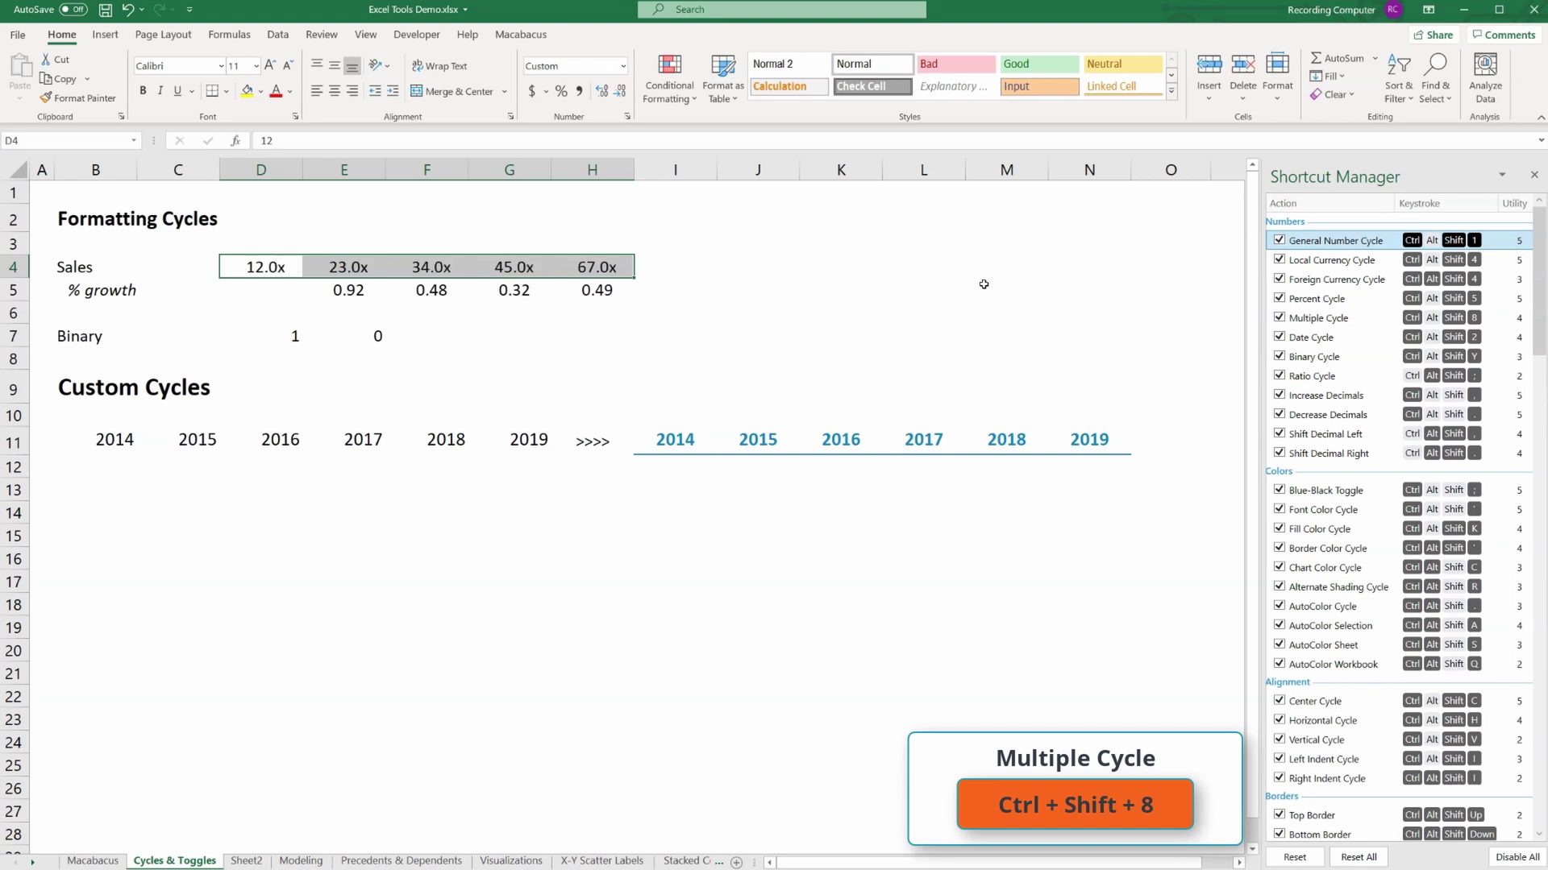
{"action": "key", "text": "ctrl+shift+8"}
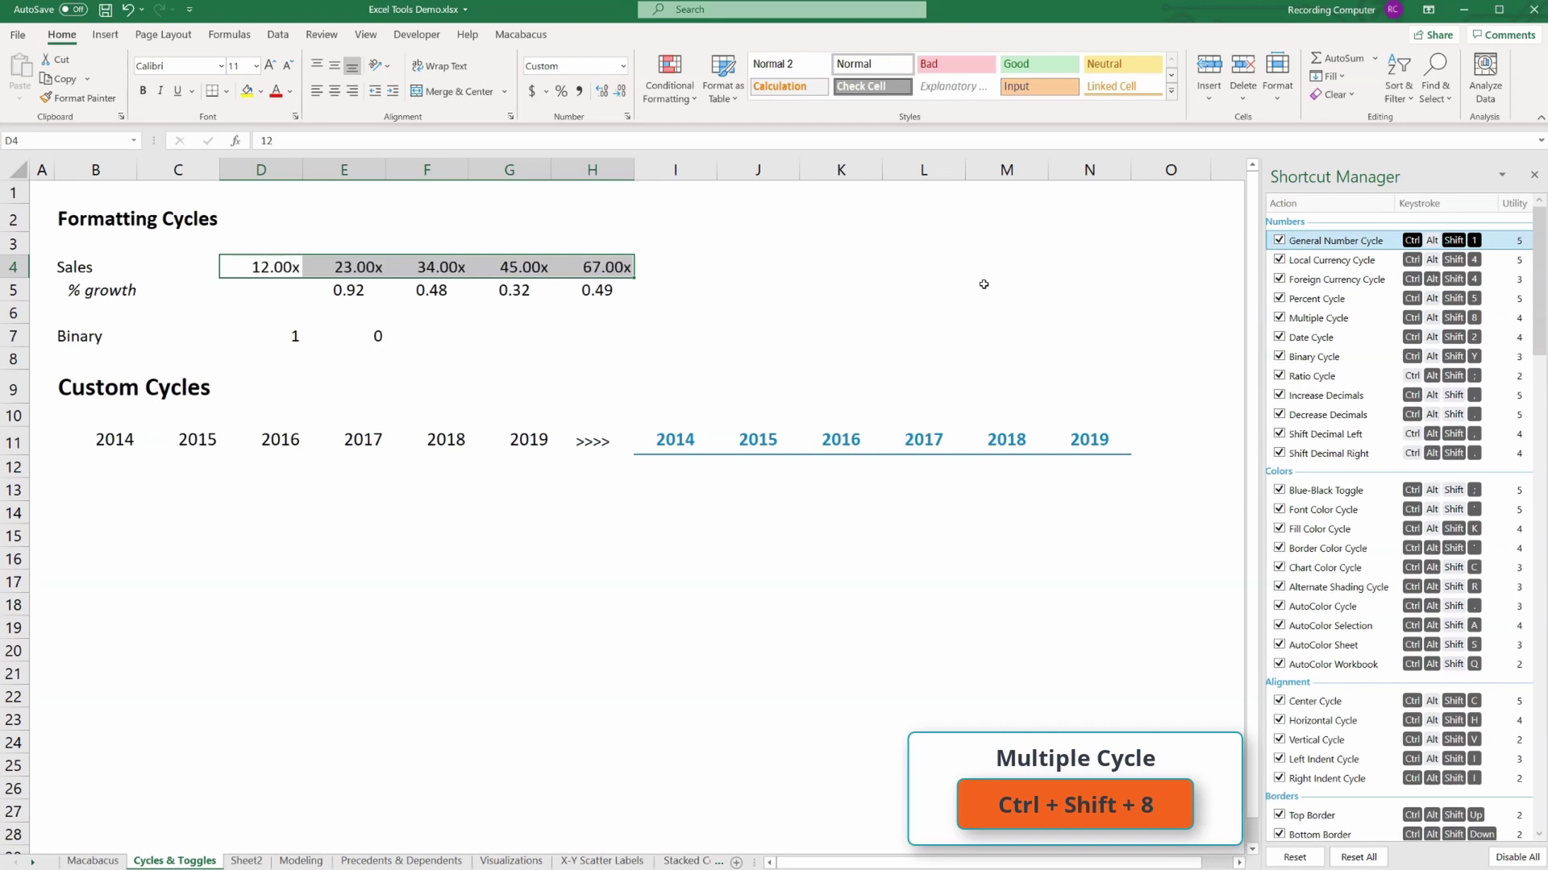
{"action": "key", "text": "ctrl+shift+8"}
{"action": "key", "text": "ctrl+shift+8"}
{"action": "key", "text": "ctrl+shift+8"}
{"action": "key", "text": "ctrl+shift+8"}
{"action": "key", "text": "ctrl+shift+8"}
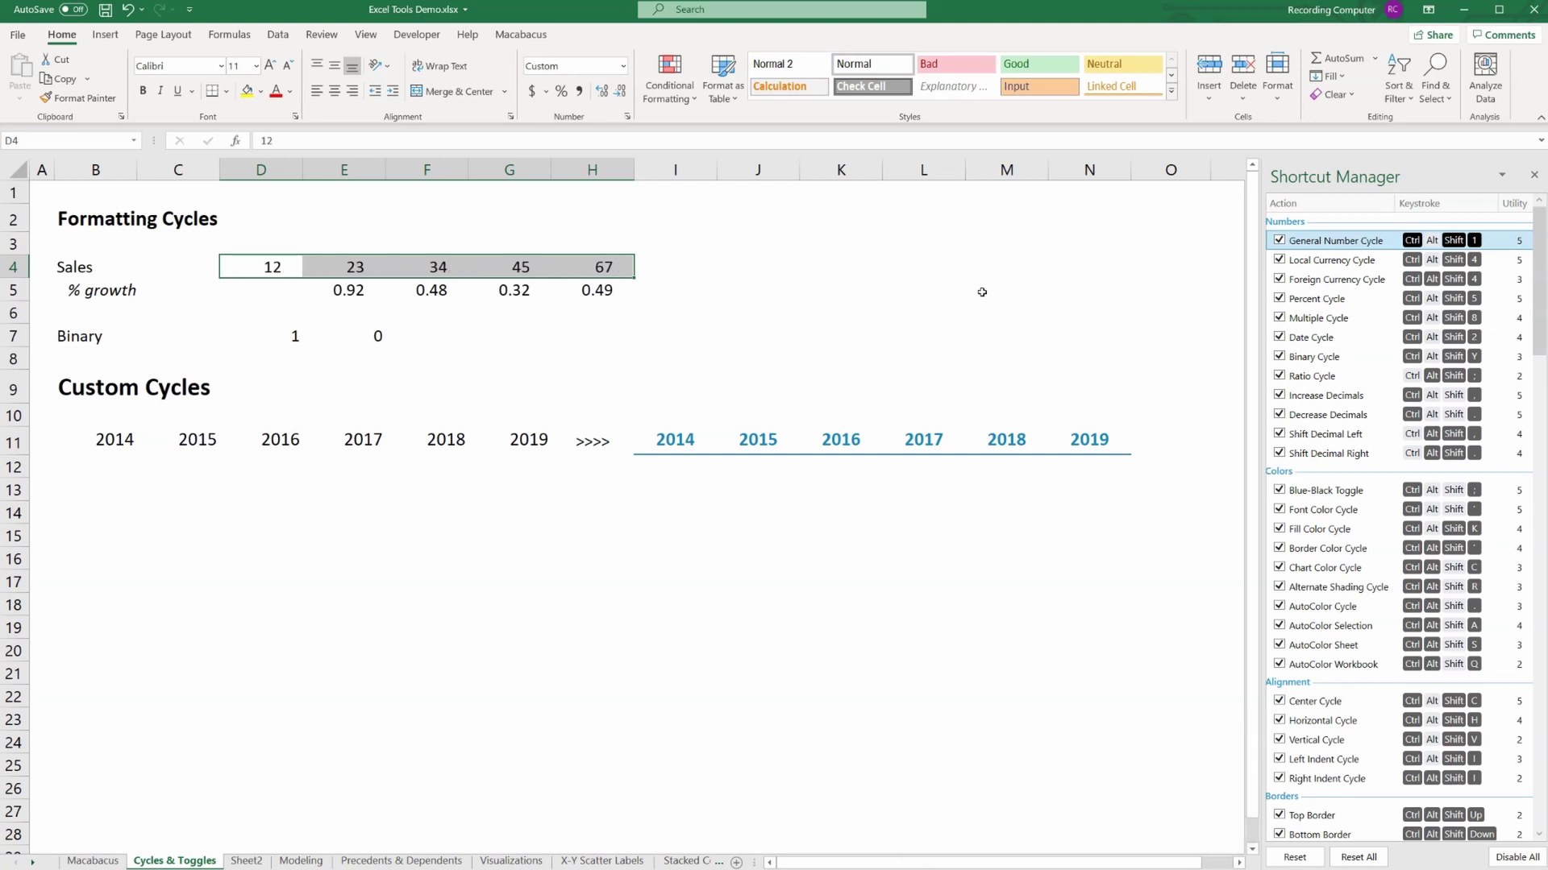
{"action": "key", "text": "Down"}
- Select growth values E5:H5 and try Percent and General Number cycle formats
{"action": "key", "text": "Right"}
{"action": "key", "text": "ctrl+shift+Right"}
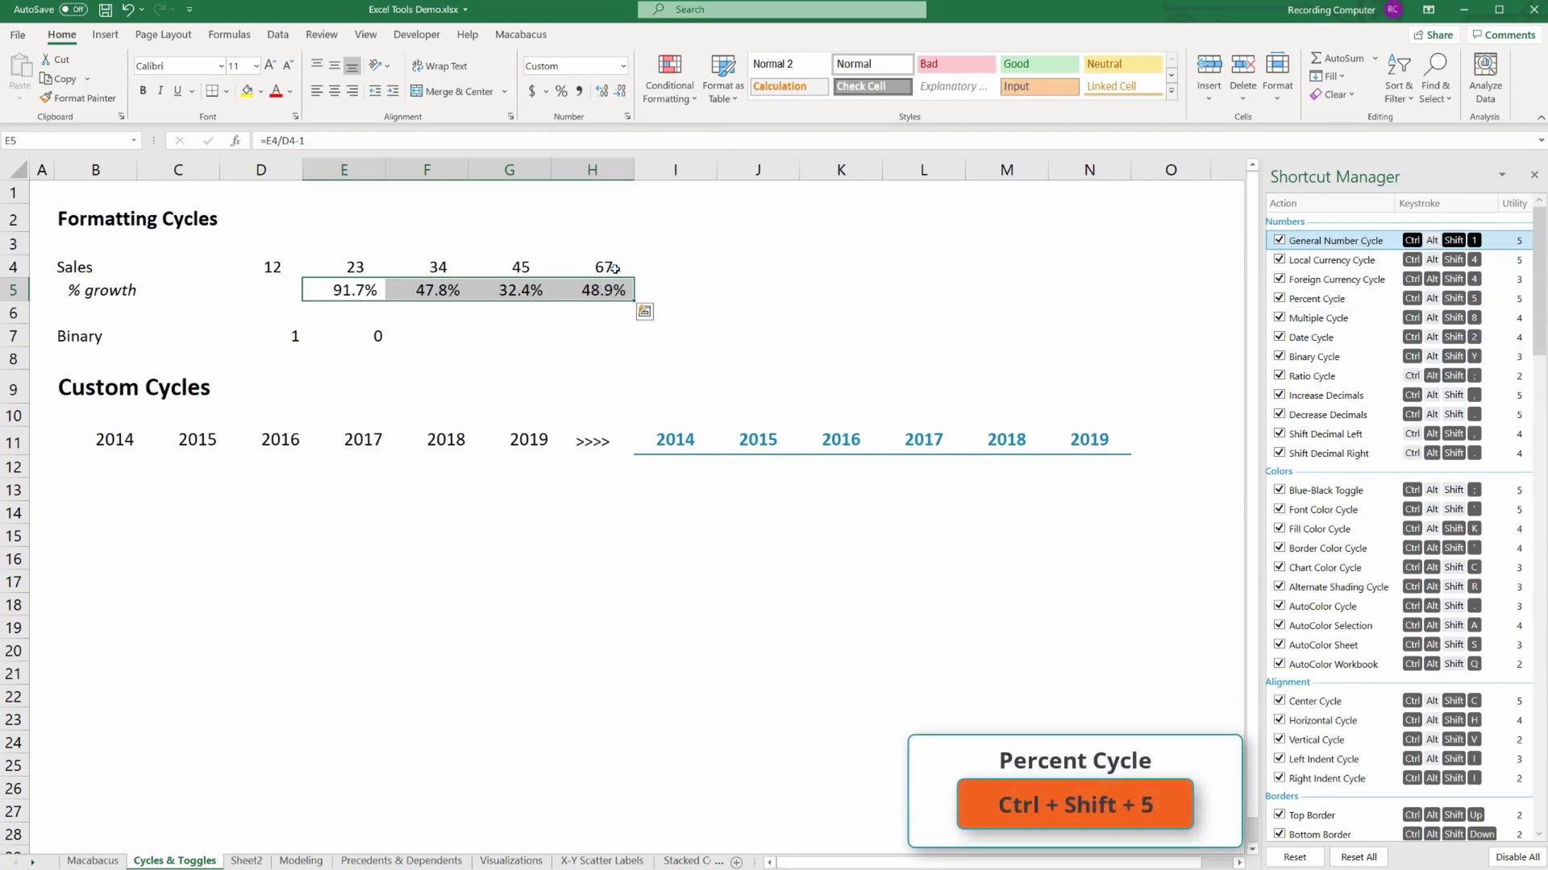
{"action": "key", "text": "ctrl+shift+5"}
{"action": "key", "text": "ctrl+shift+5"}
{"action": "key", "text": "ctrl+shift+5"}
{"action": "key", "text": "ctrl+shift+5"}
{"action": "key", "text": "ctrl+shift+5"}
{"action": "key", "text": "ctrl+shift+5"}
{"action": "key", "text": "ctrl+shift+5"}
{"action": "key", "text": "ctrl+shift+5"}
{"action": "key", "text": "ctrl+shift+5"}
{"action": "key", "text": "ctrl+shift+5"}
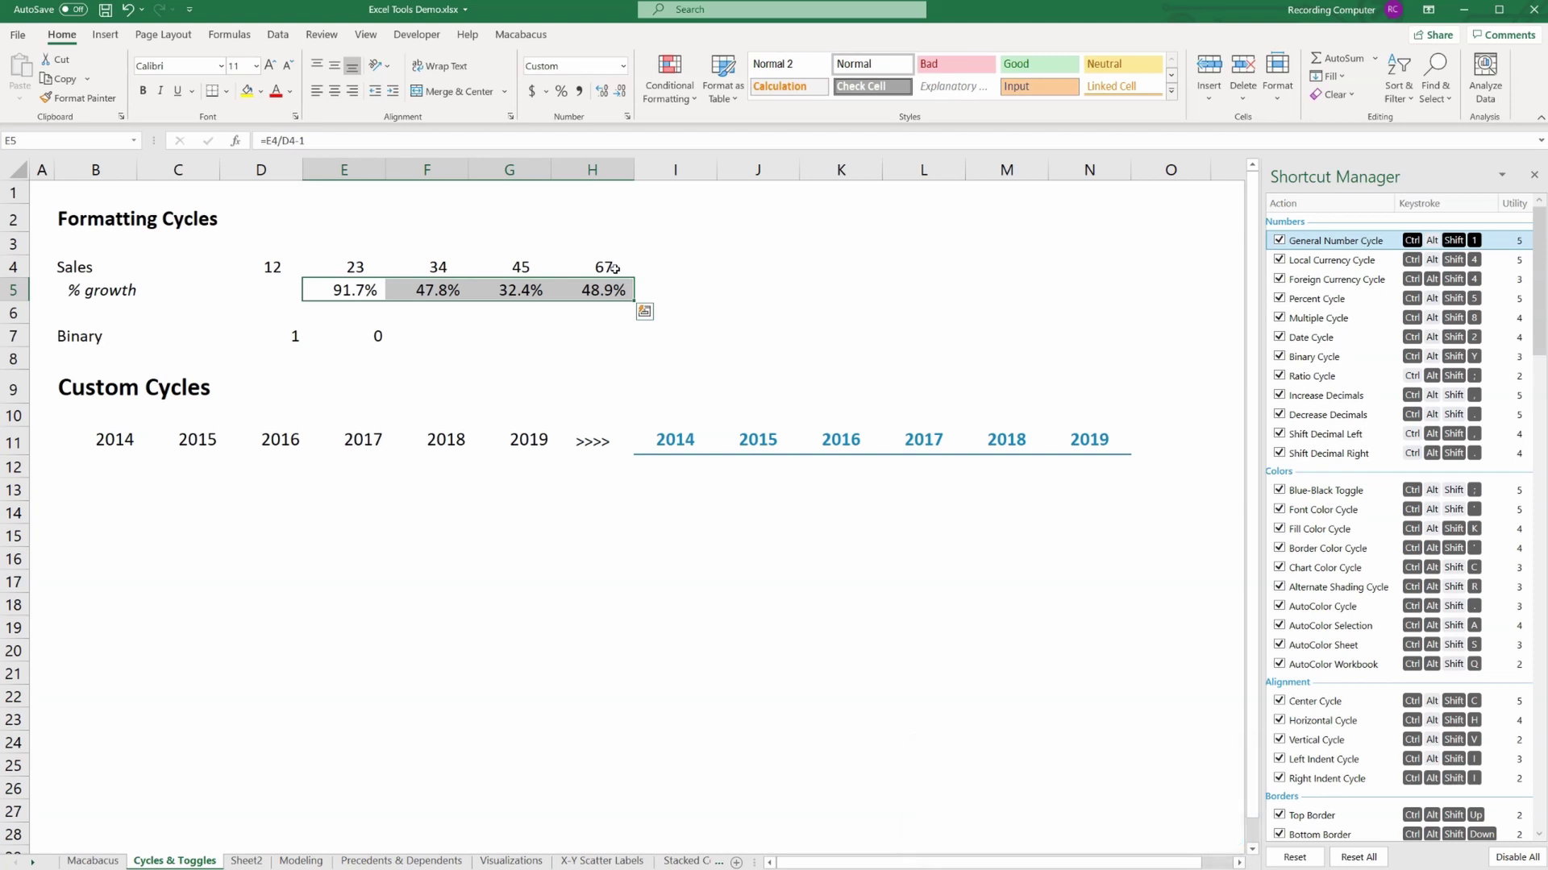
{"action": "key", "text": "ctrl+shift+1"}
{"action": "key", "text": "ctrl+shift+1"}
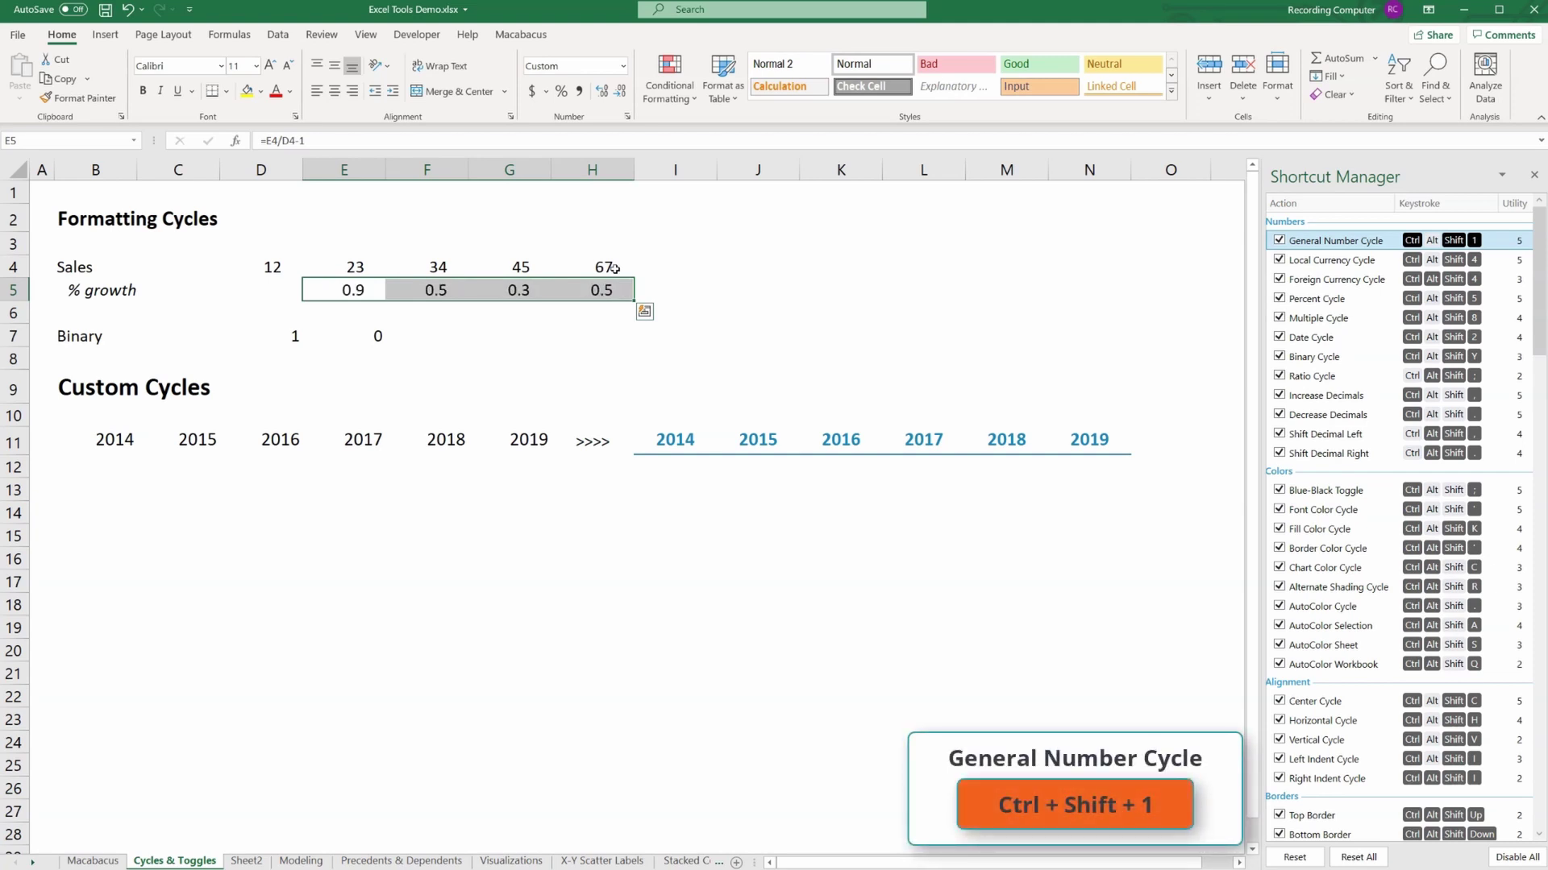
{"action": "key", "text": "ctrl+shift+1"}
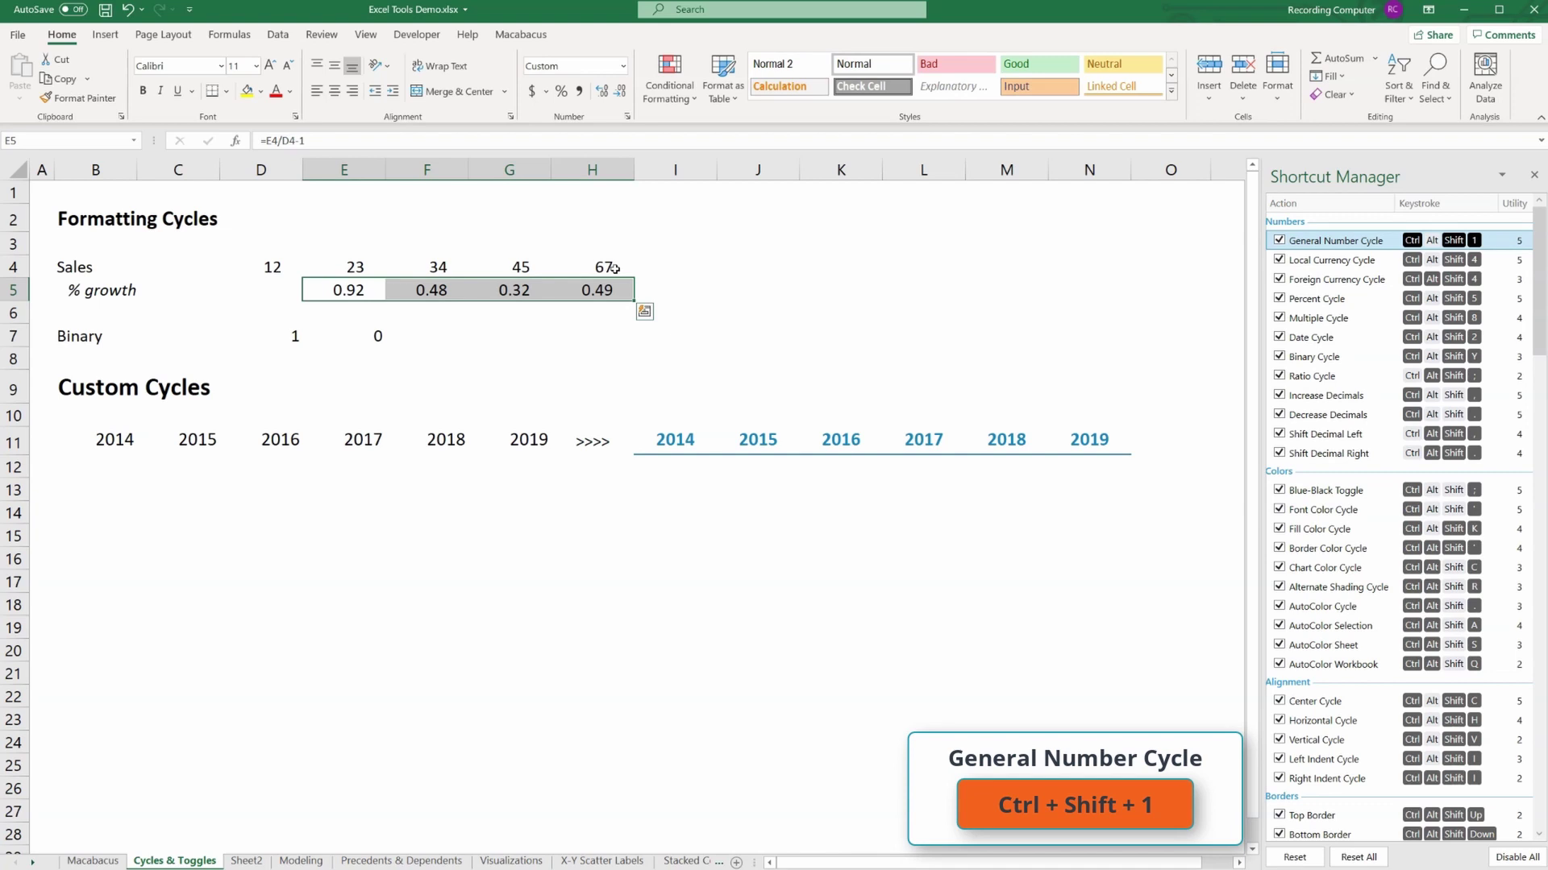
{"action": "key", "text": "ctrl+shift+1"}
- Try currency on the growth row, then settle on one-decimal percentages, 91.7% to 48.9%
{"action": "key", "text": "ctrl+shift+4"}
{"action": "key", "text": "ctrl+shift+4"}
{"action": "key", "text": "ctrl+shift+4"}
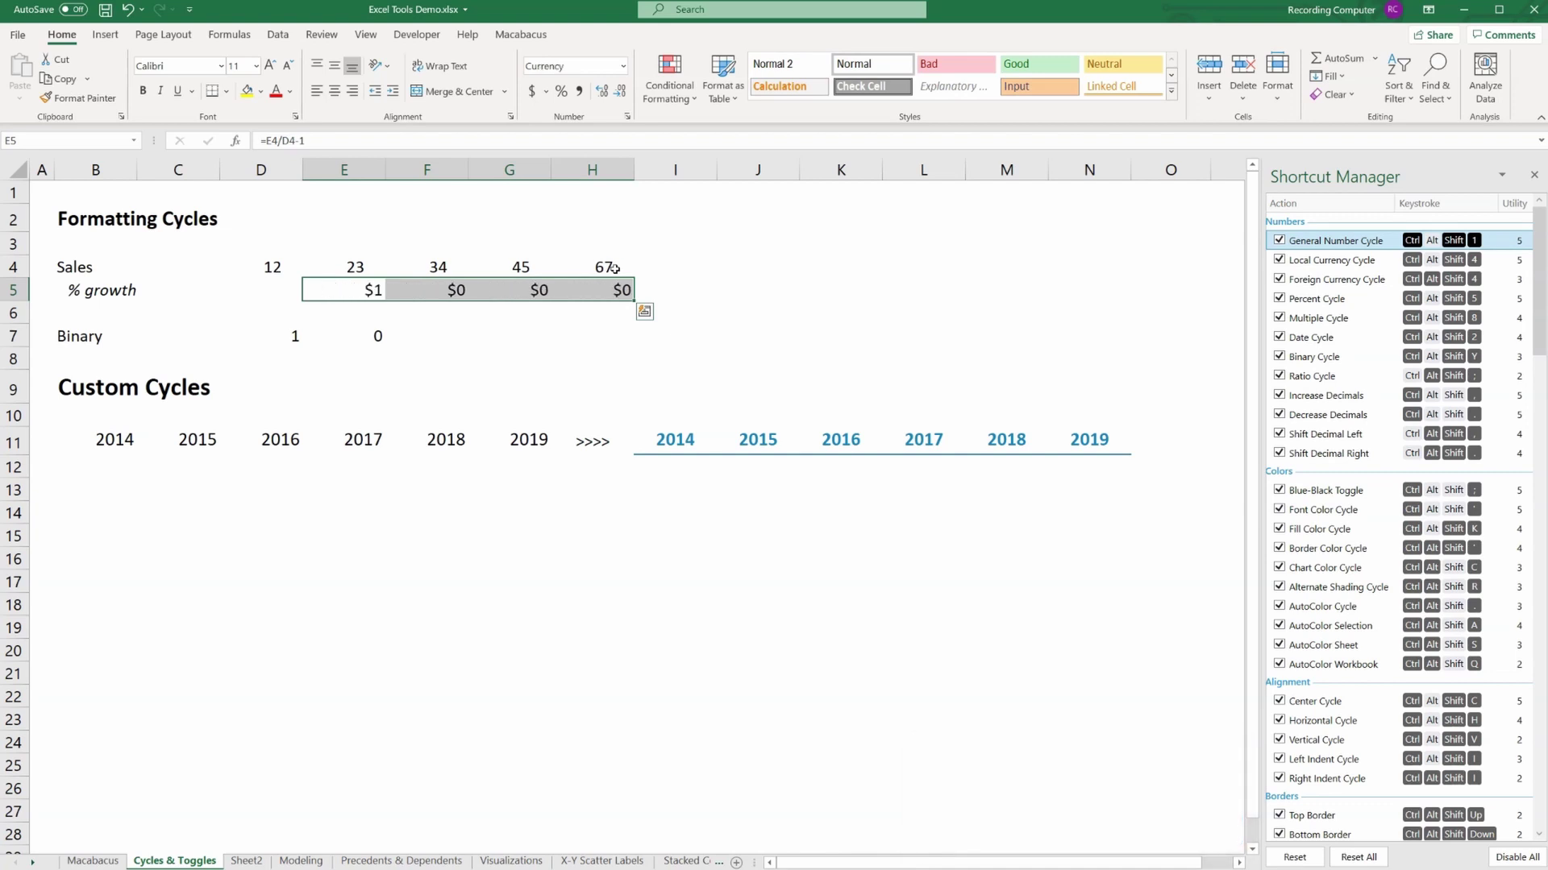
{"action": "key", "text": "ctrl+shift+5"}
{"action": "key", "text": "ctrl+shift+1"}
{"action": "key", "text": "ctrl+shift+1"}
{"action": "key", "text": "ctrl+shift+1"}
{"action": "key", "text": "ctrl+shift+5"}
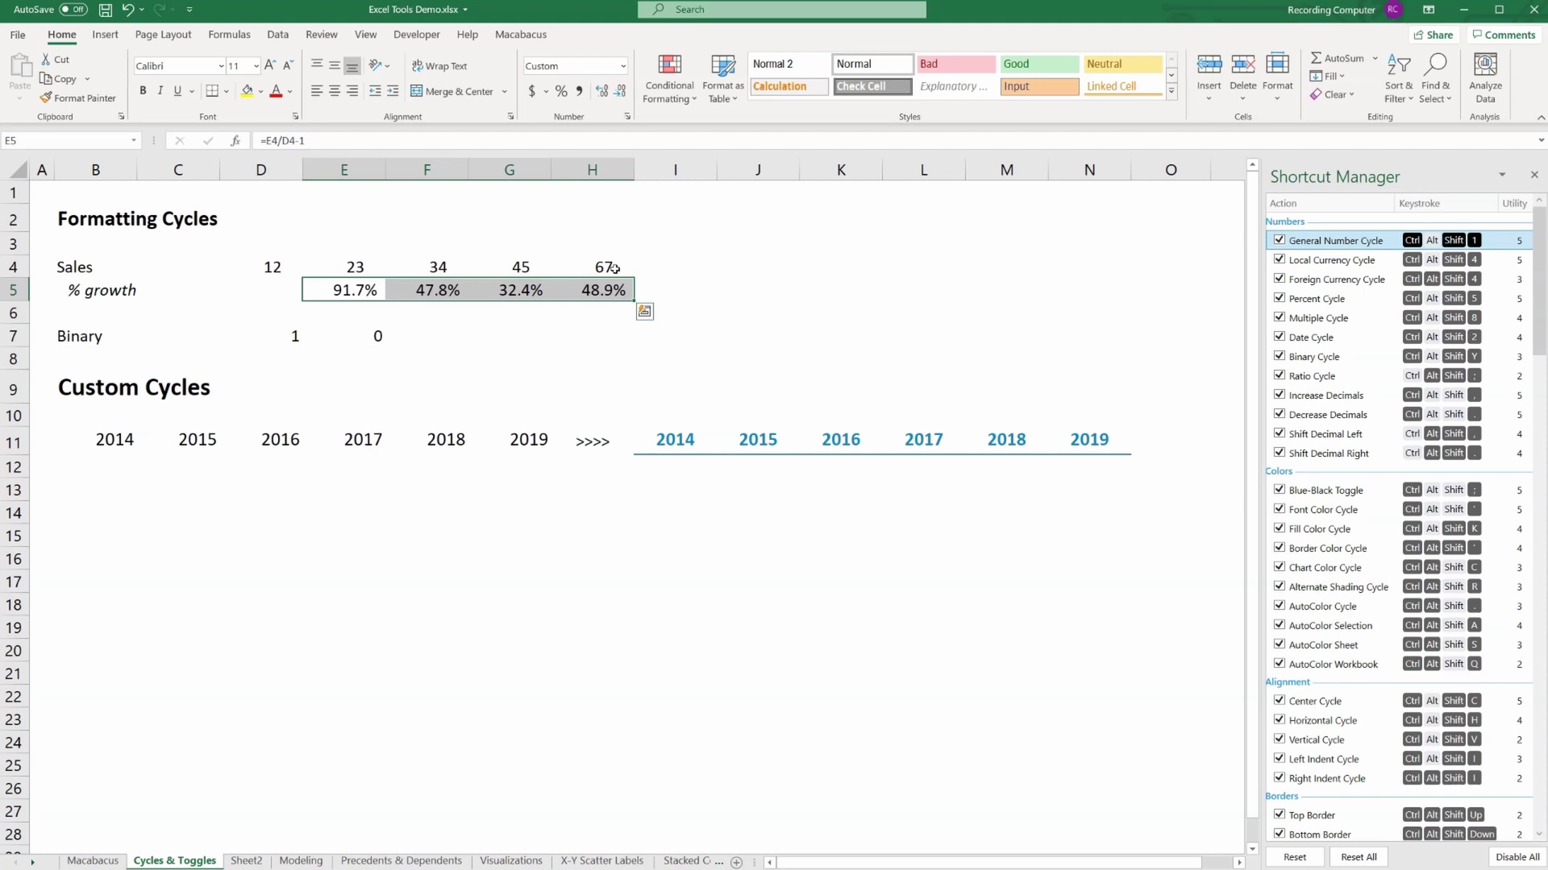
{"action": "key", "text": "Down"}
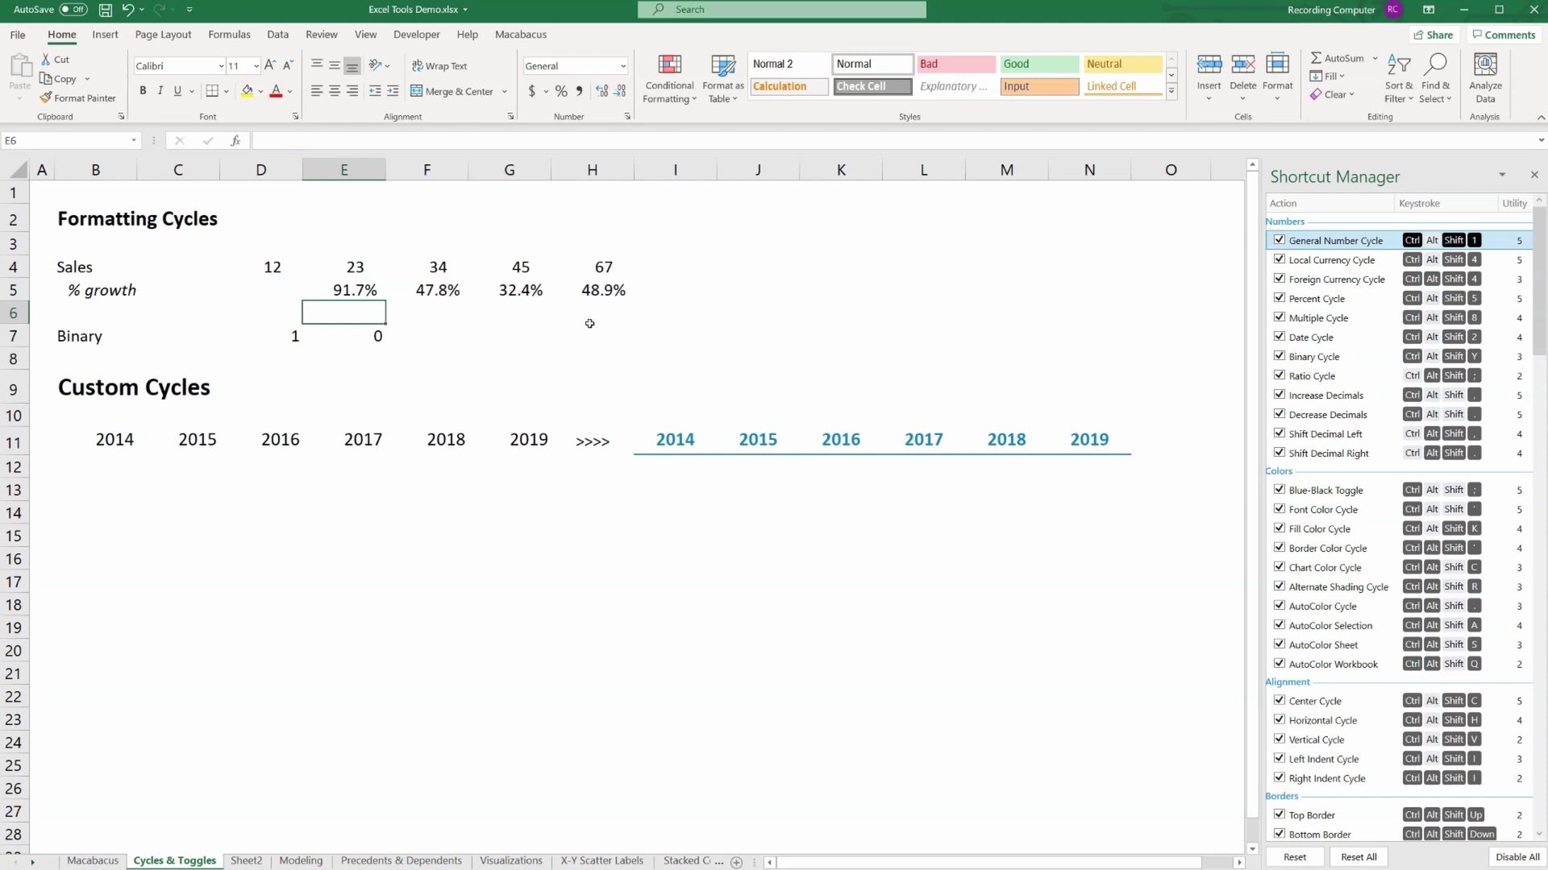
- With the Macabacus ribbon showing, select the 2014–2019 year headers in I11:N11
{"action": "key", "text": "alt+y"}
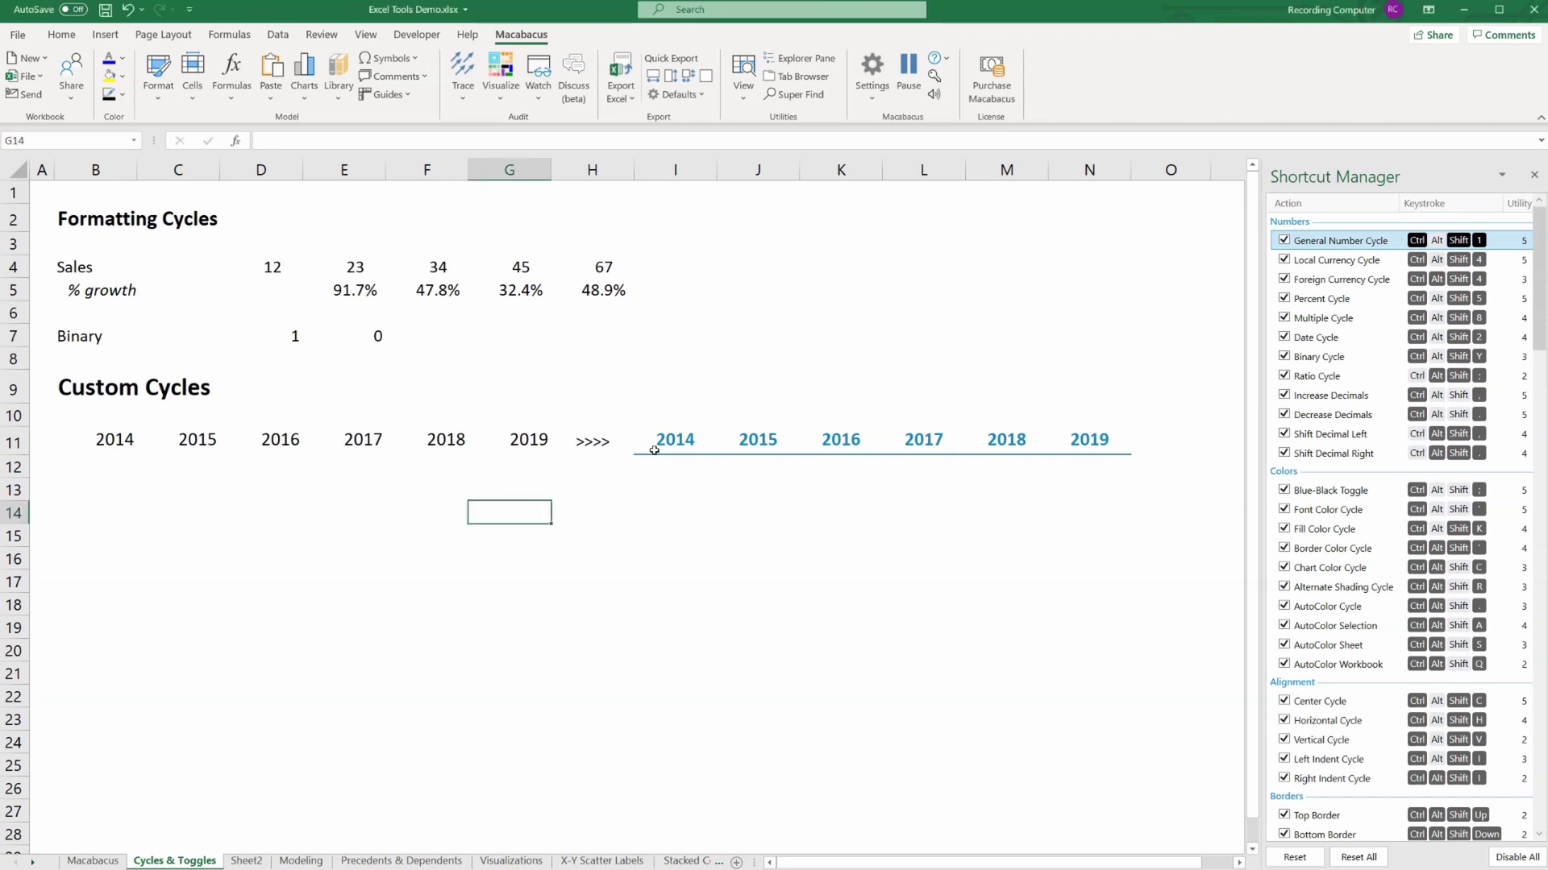
{"action": "left_click", "coordinate": [657, 436]}
{"action": "key", "text": "ctrl+shift+Right"}
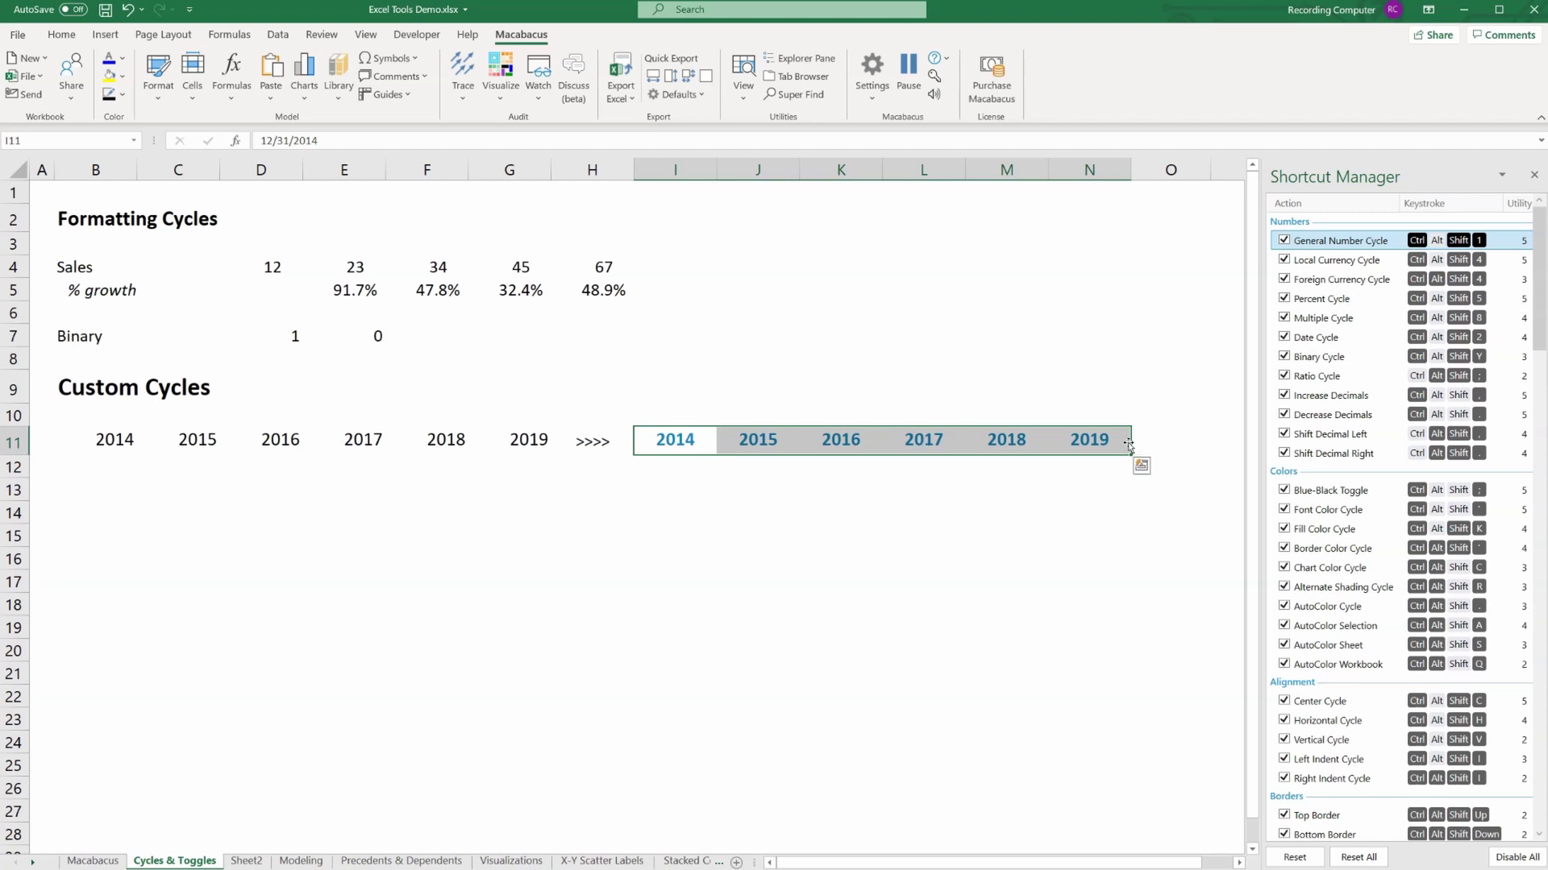
{"action": "scroll", "coordinate": [1357, 490], "scroll_direction": "down", "scroll_amount": 2}
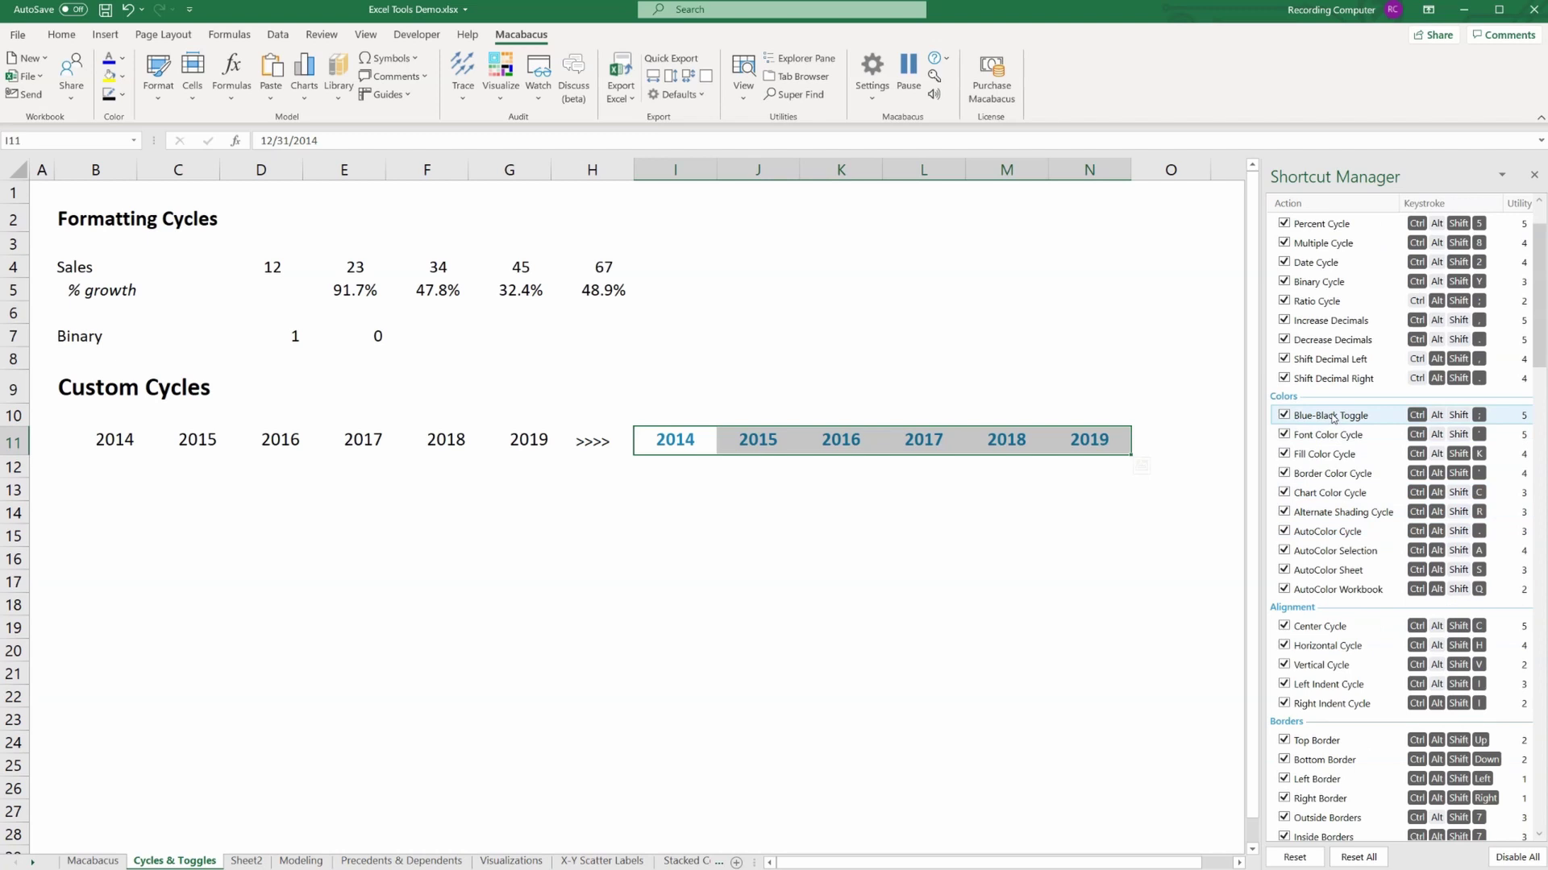
- Cycle the font colour of the I11:N11 year headers with Ctrl+' until they turn black
{"action": "scroll", "coordinate": [1338, 629], "scroll_direction": "down", "scroll_amount": 3}
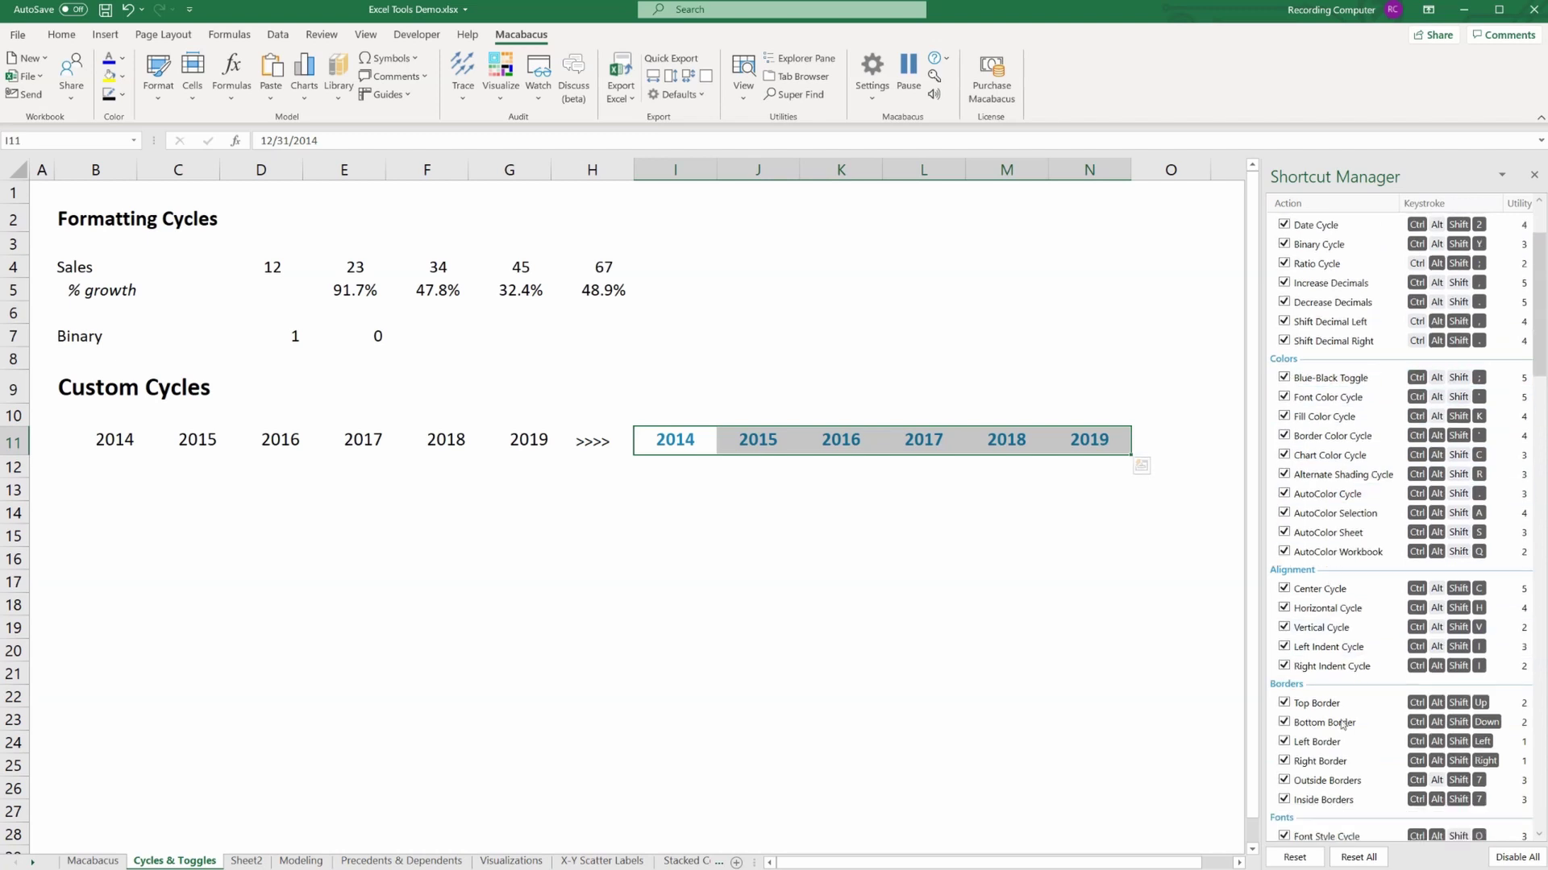
{"action": "scroll", "coordinate": [1322, 645], "scroll_direction": "up", "scroll_amount": 5}
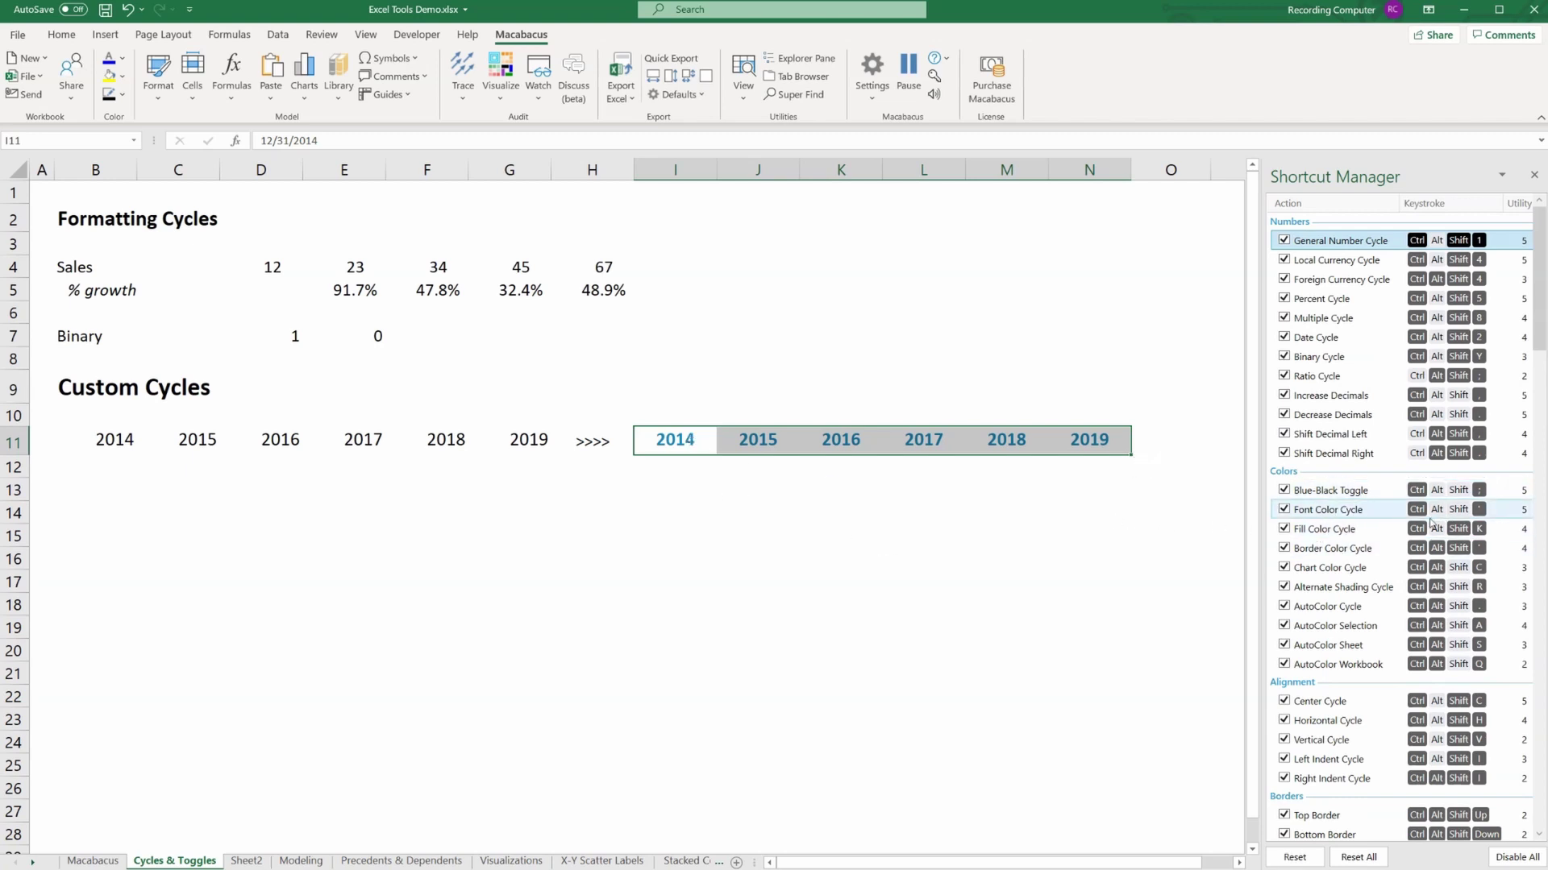
{"action": "key", "text": "ctrl+apostrophe"}
{"action": "key", "text": "ctrl+apostrophe"}
{"action": "key", "text": "ctrl+apostrophe"}
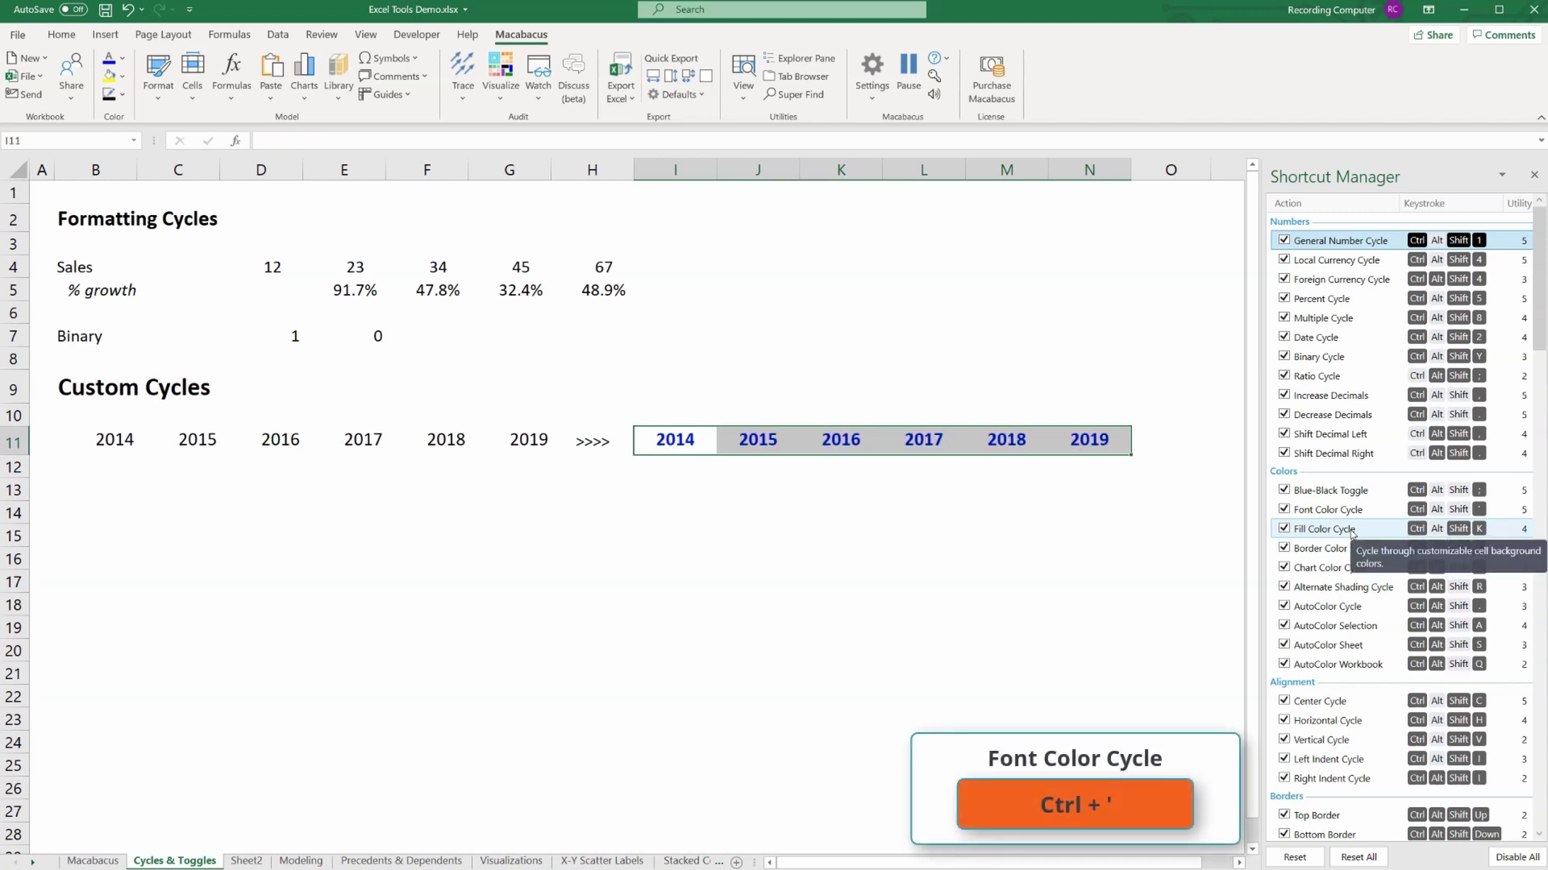
{"action": "key", "text": "ctrl+apostrophe"}
{"action": "key", "text": "ctrl+apostrophe"}
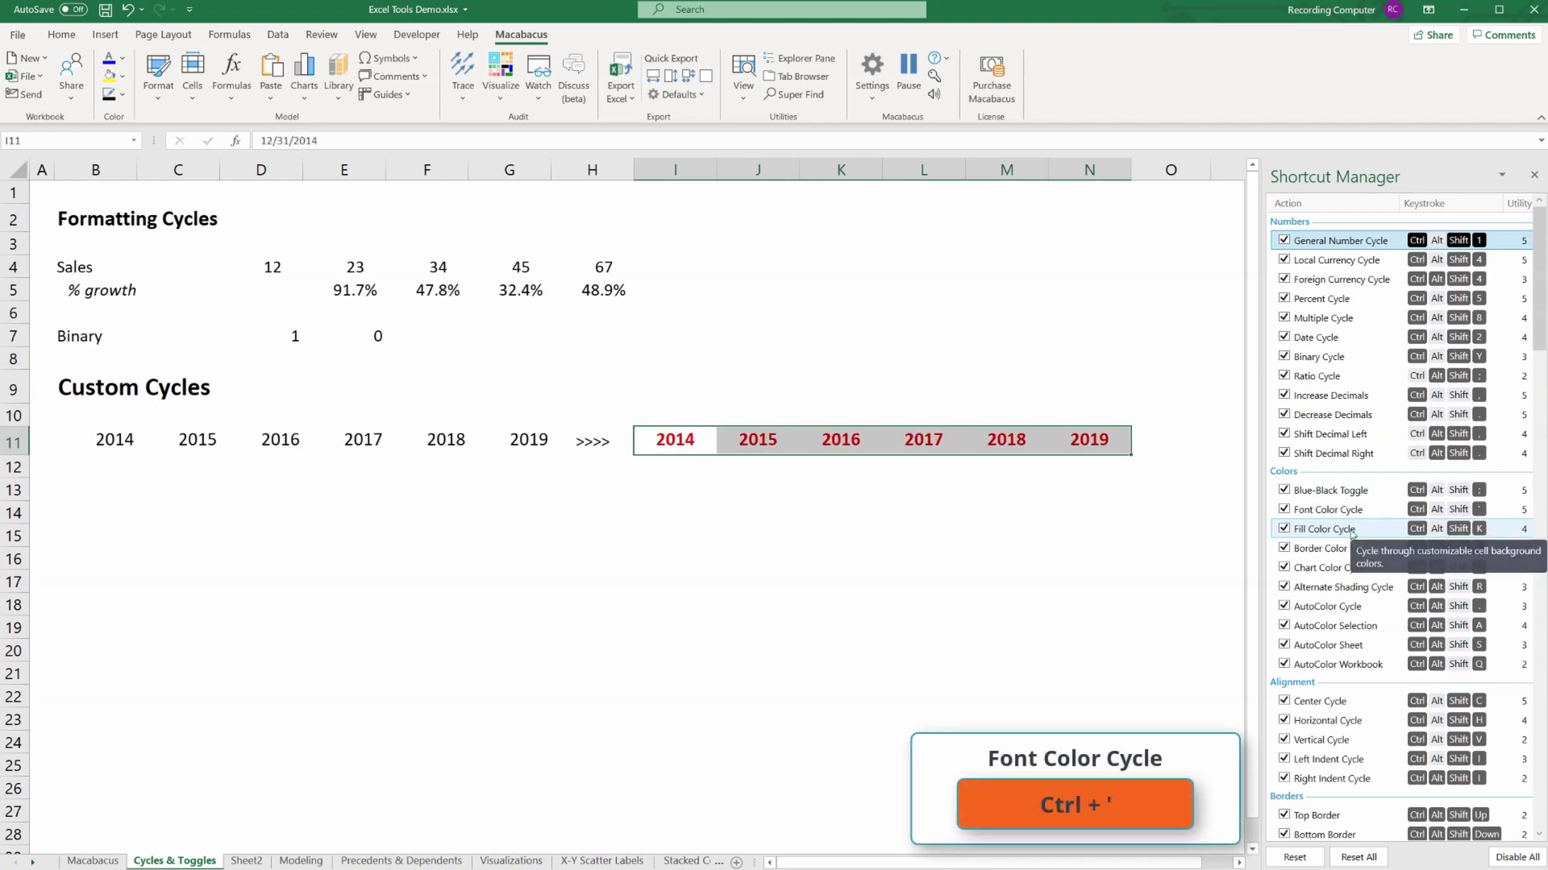
{"action": "key", "text": "ctrl+apostrophe"}
{"action": "key", "text": "ctrl+apostrophe"}
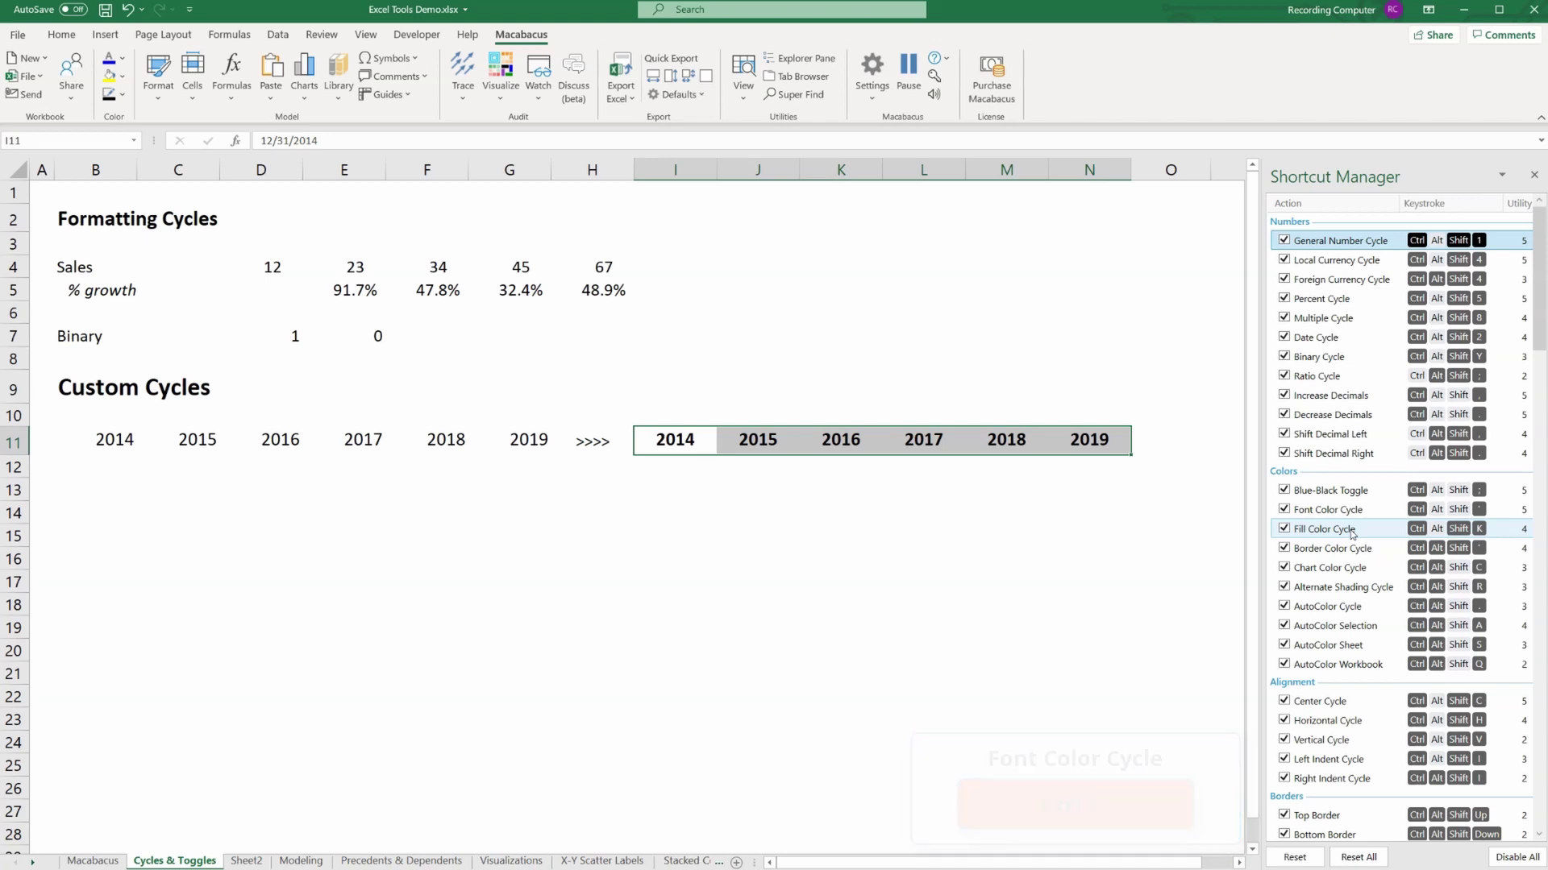
- Cycle I11:N11's fill to dark navy with Ctrl+Shift+K, then turn the years' font white
{"action": "key", "text": "ctrl+shift+k"}
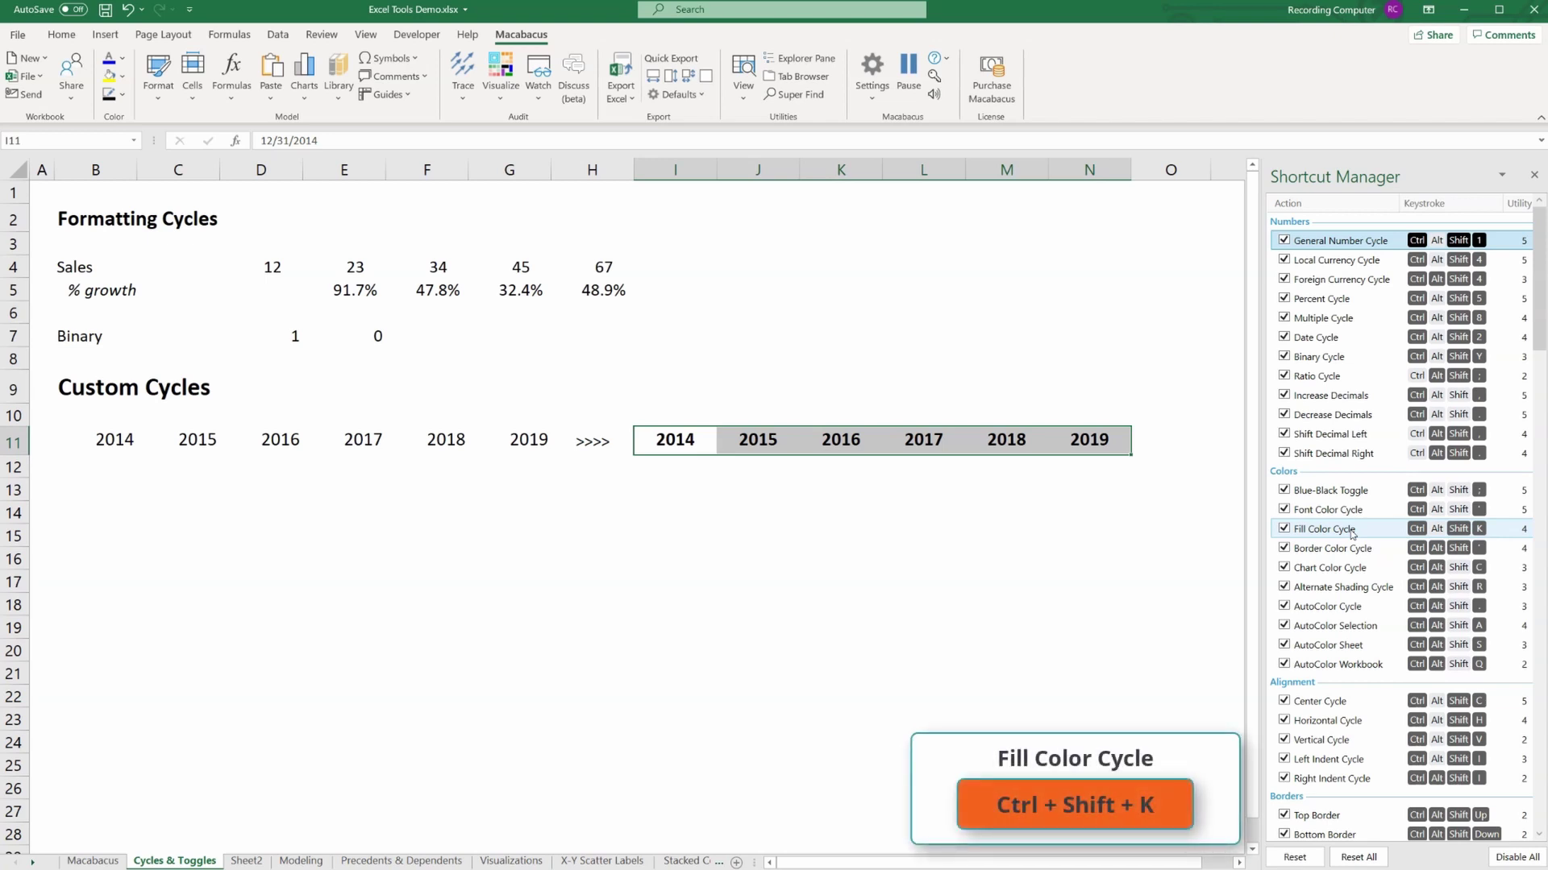
{"action": "key", "text": "ctrl+shift+k"}
{"action": "key", "text": "ctrl+shift+k"}
{"action": "key", "text": "ctrl+shift+k"}
{"action": "key", "text": "ctrl+shift+k"}
{"action": "key", "text": "ctrl+shift+k"}
{"action": "key", "text": "ctrl+shift+k"}
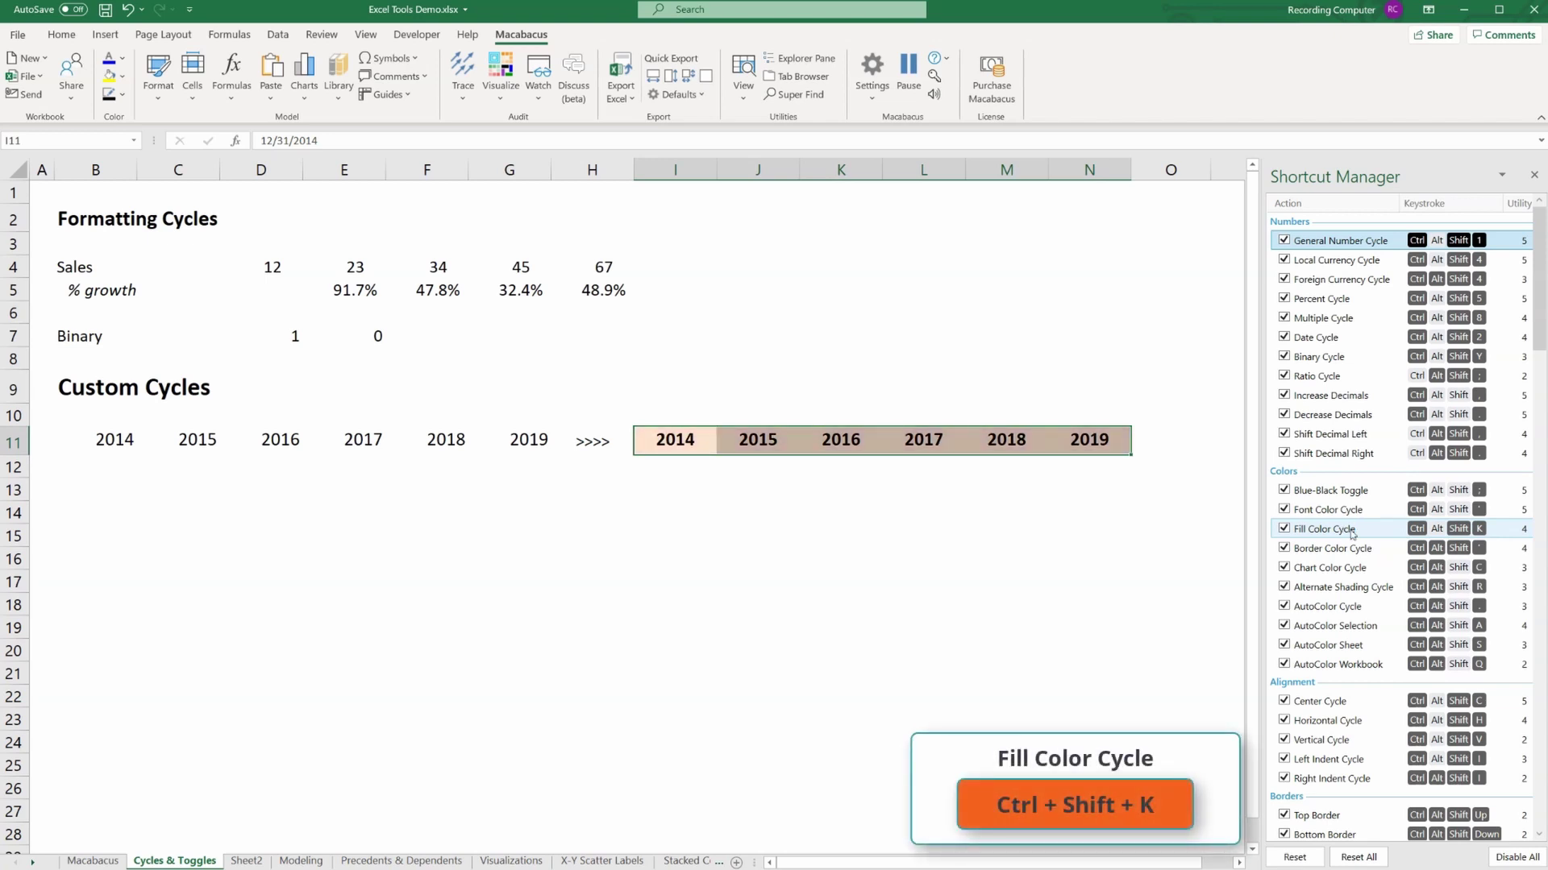
{"action": "key", "text": "ctrl+shift+k"}
{"action": "key", "text": "ctrl+shift+k"}
{"action": "key", "text": "ctrl+shift+k"}
{"action": "key", "text": "ctrl+shift+k"}
{"action": "key", "text": "ctrl+shift+k"}
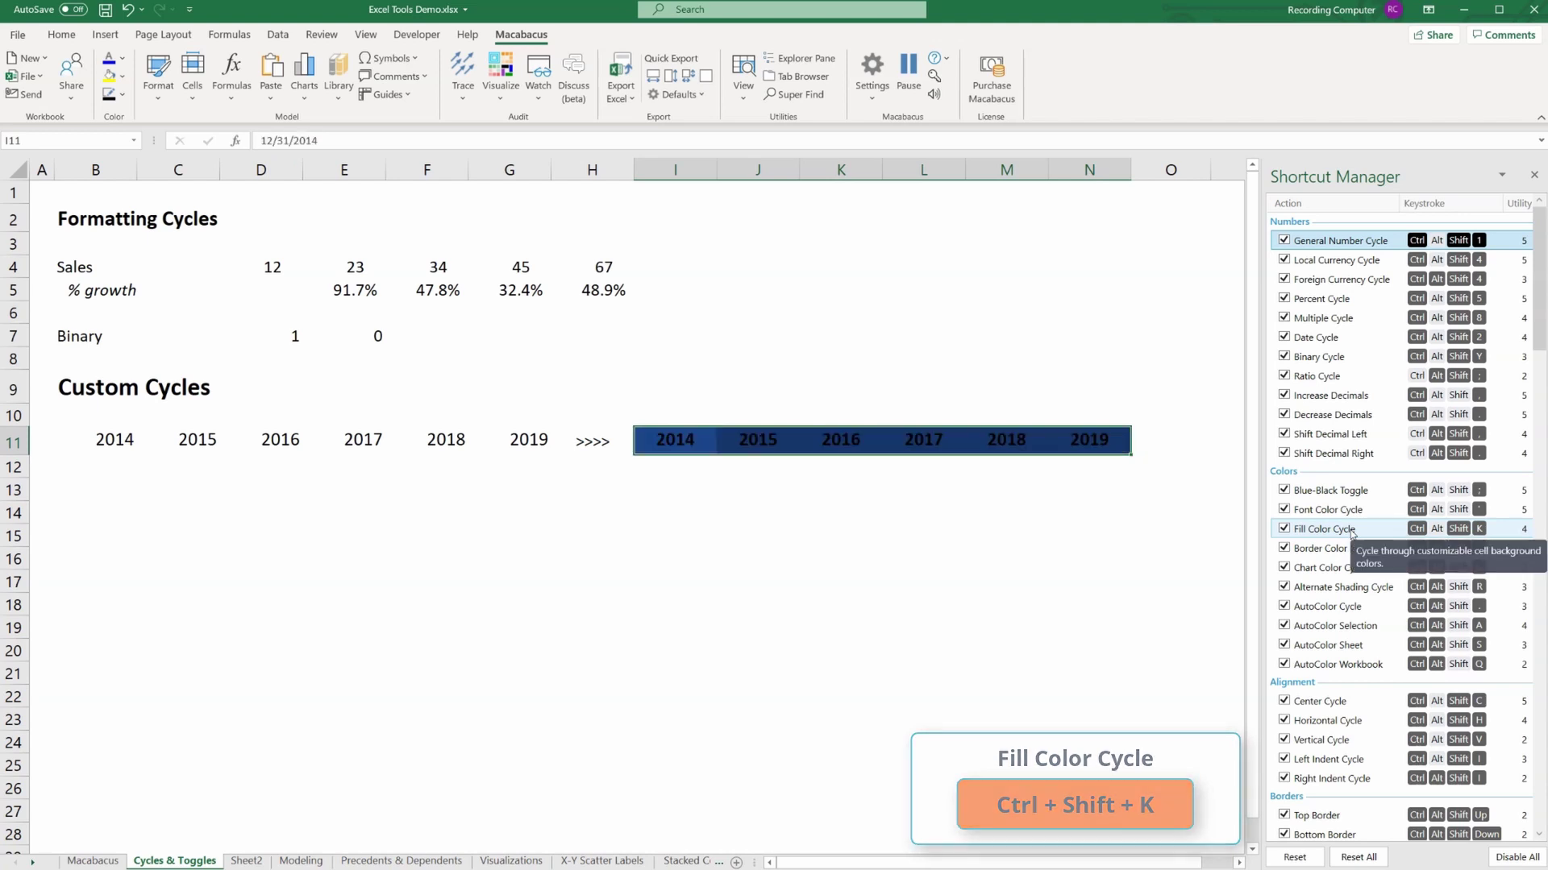
{"action": "key", "text": "ctrl+apostrophe"}
{"action": "key", "text": "ctrl+apostrophe"}
{"action": "key", "text": "ctrl+apostrophe"}
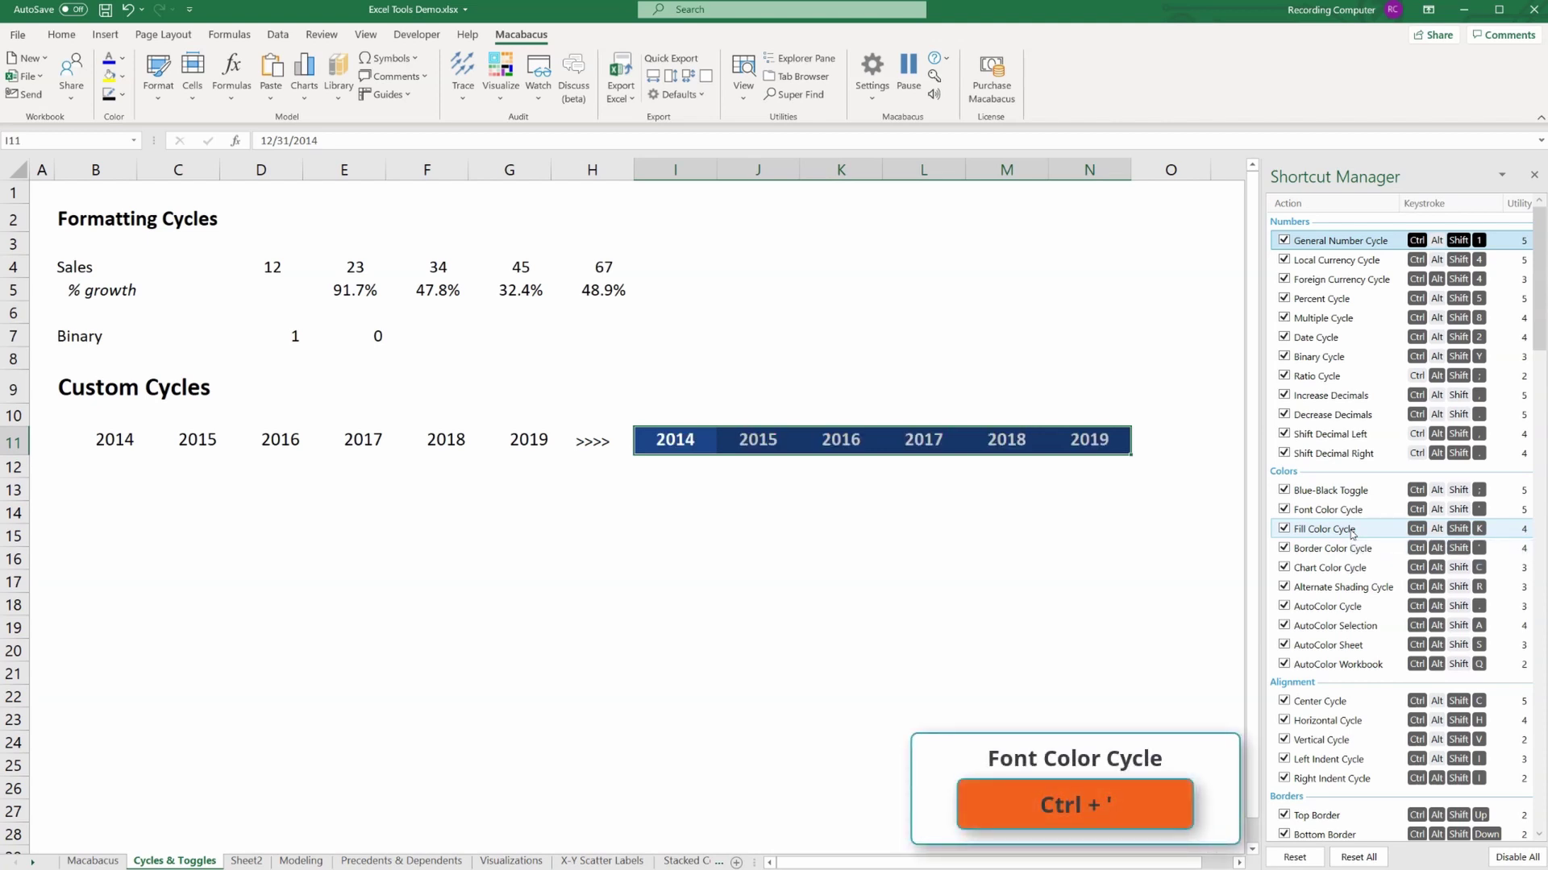
{"action": "key", "text": "Down"}
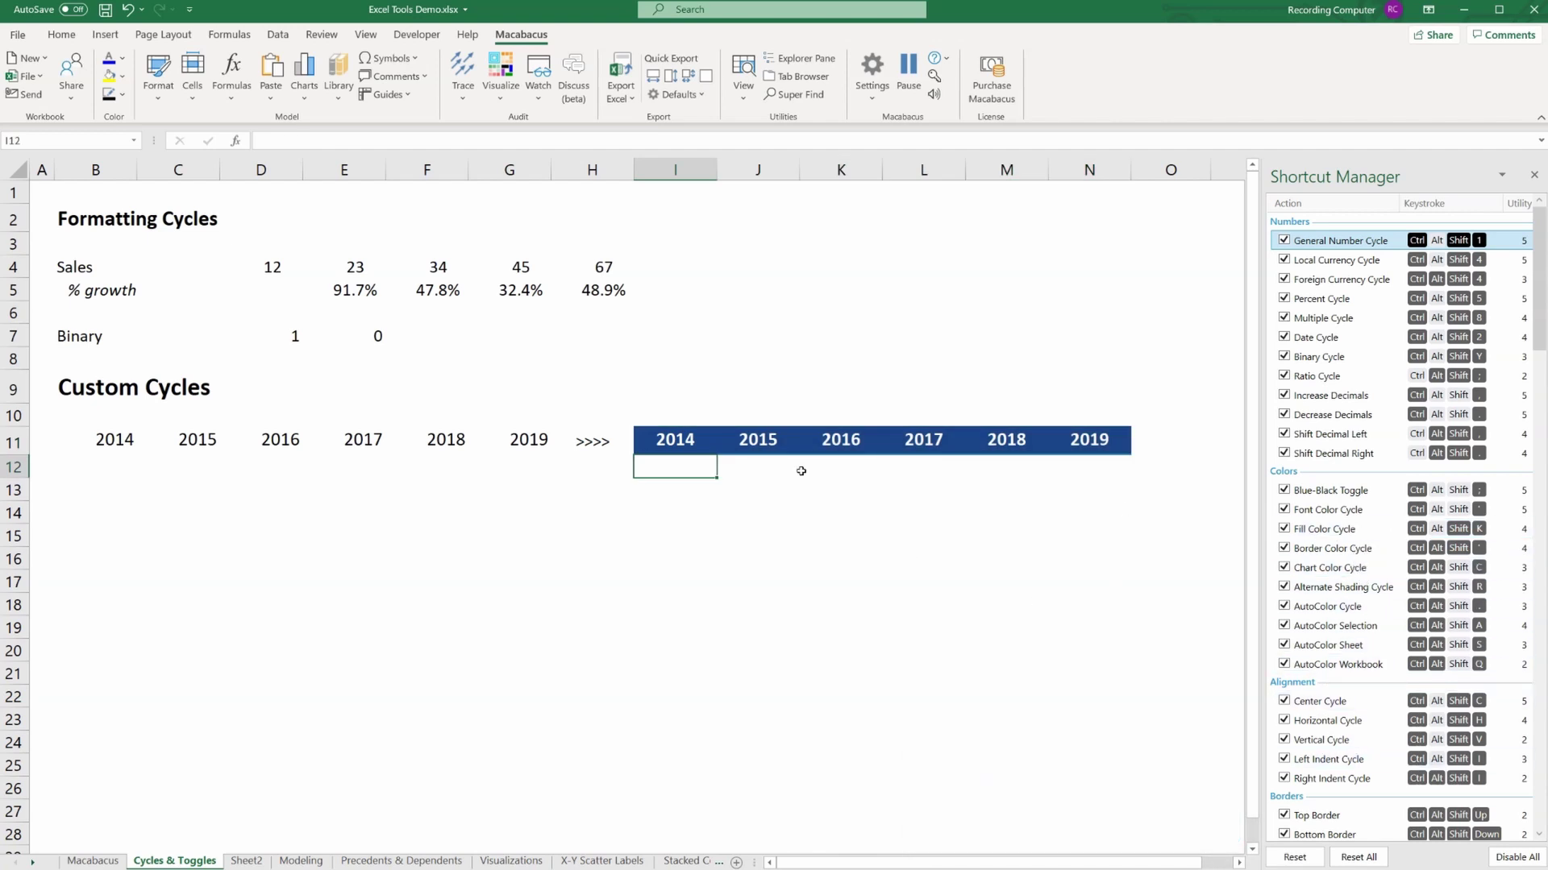
{"action": "left_click_drag", "start_coordinate": [698, 443], "coordinate": [1090, 440]}
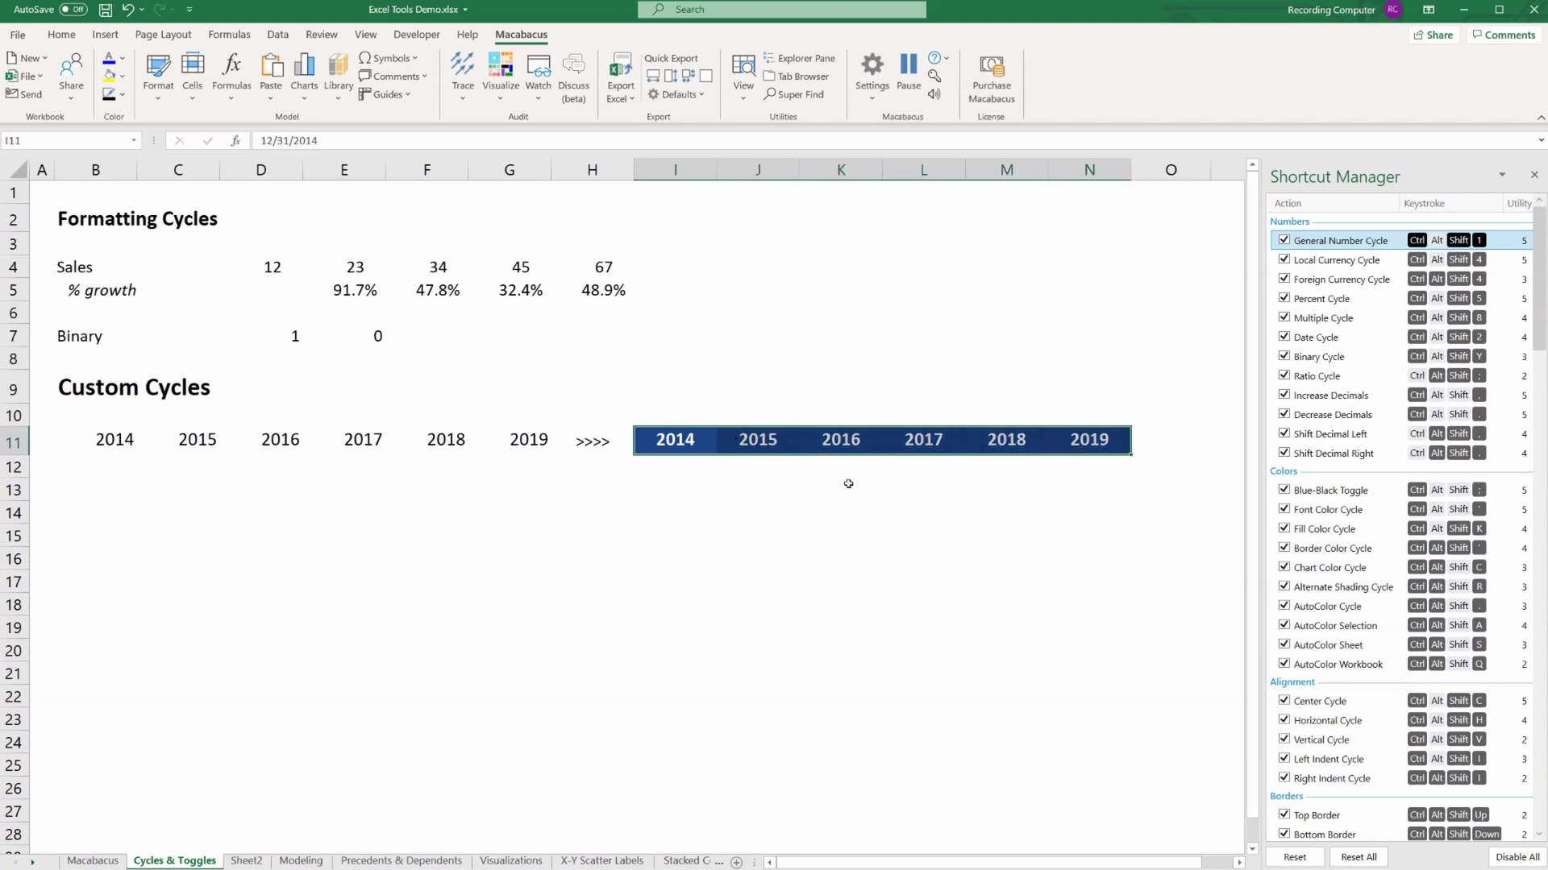
{"action": "left_click", "coordinate": [693, 480]}
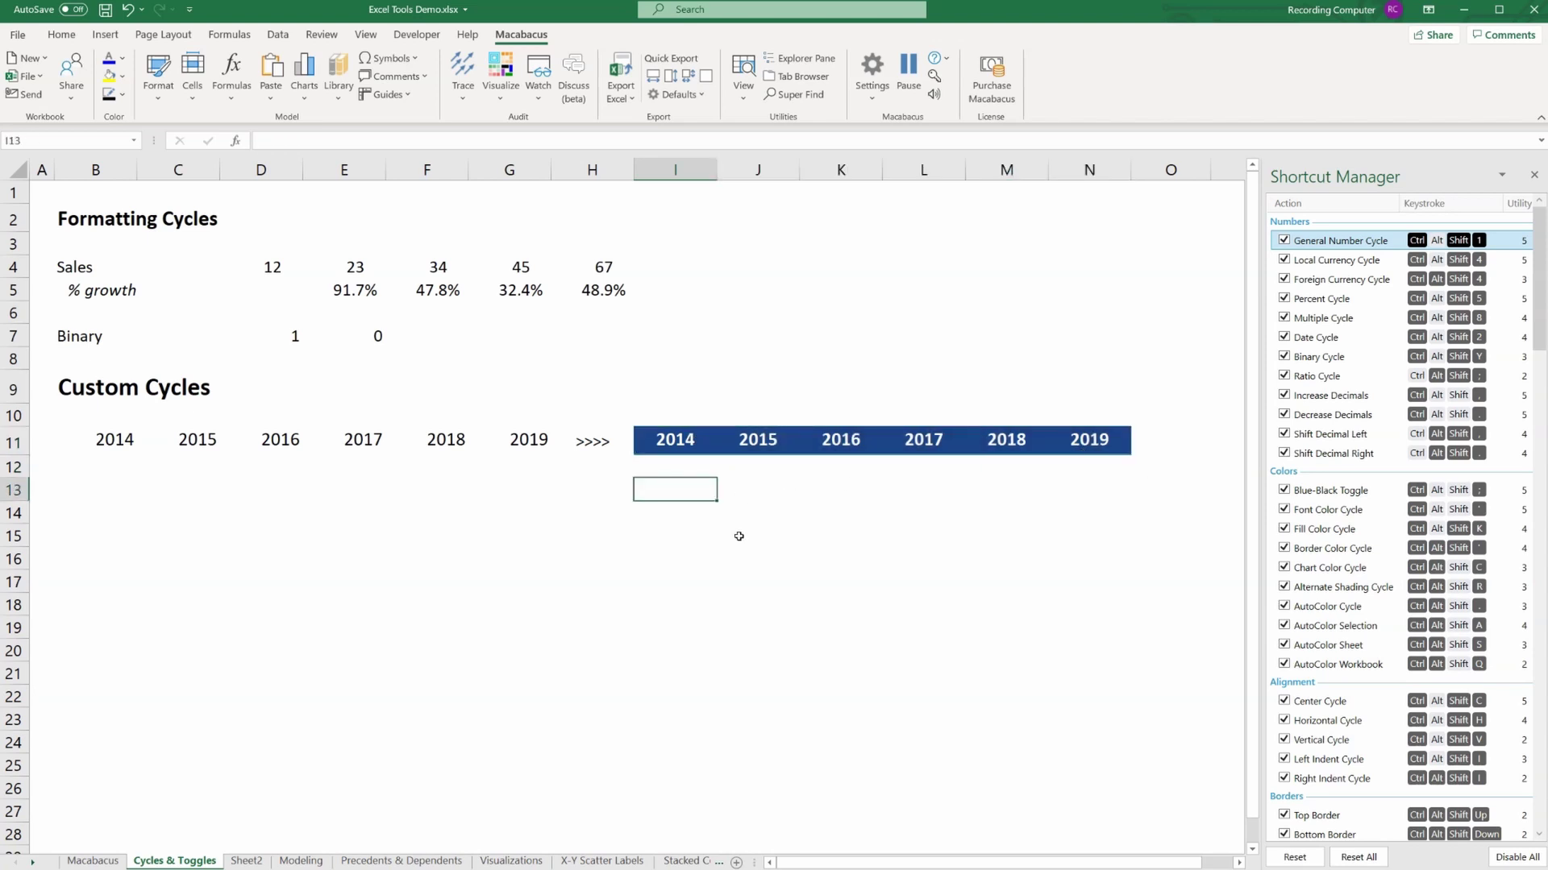
{"action": "key", "text": "Up"}
{"action": "key", "text": "Up"}
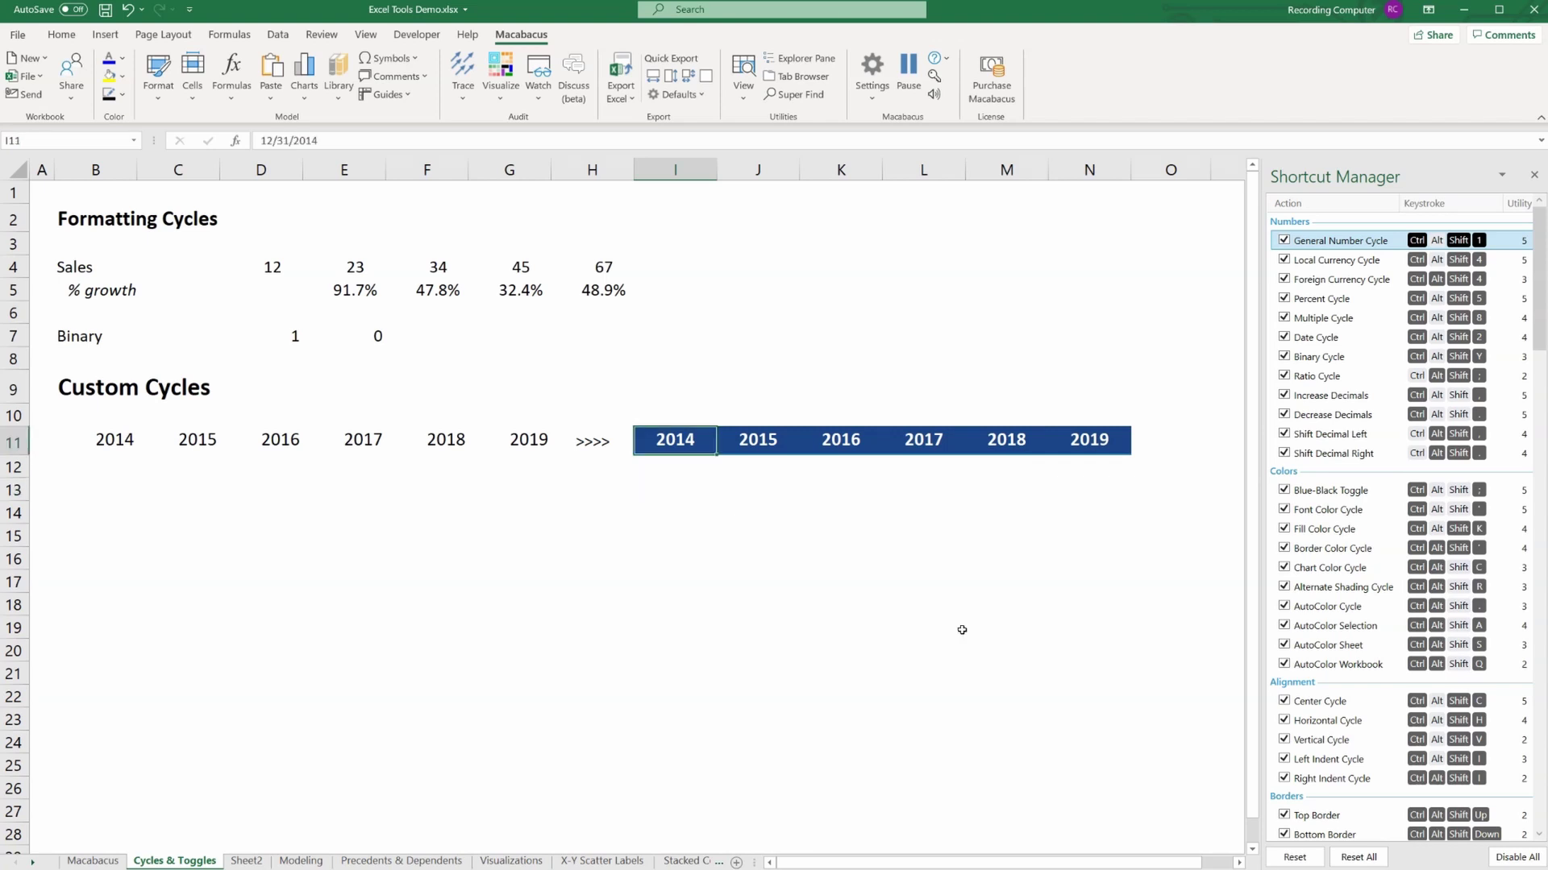